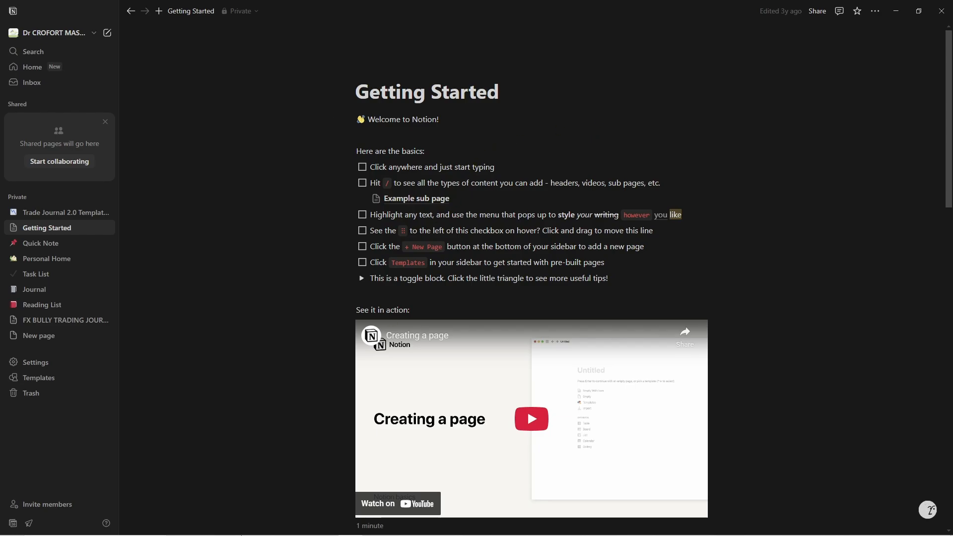
Switch to the Microsoft Edge browser and search the web for "notion"
left_click(179, 531)
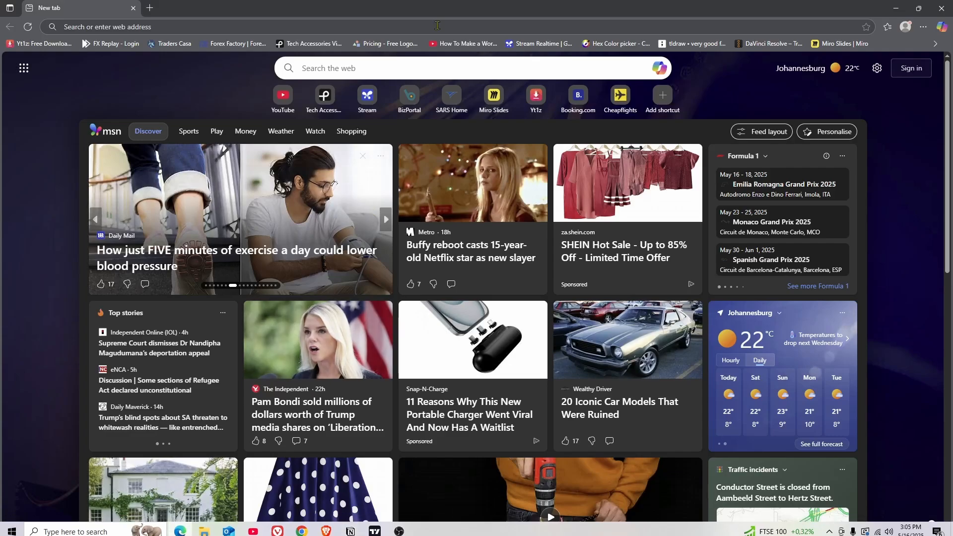
left_click(352, 69)
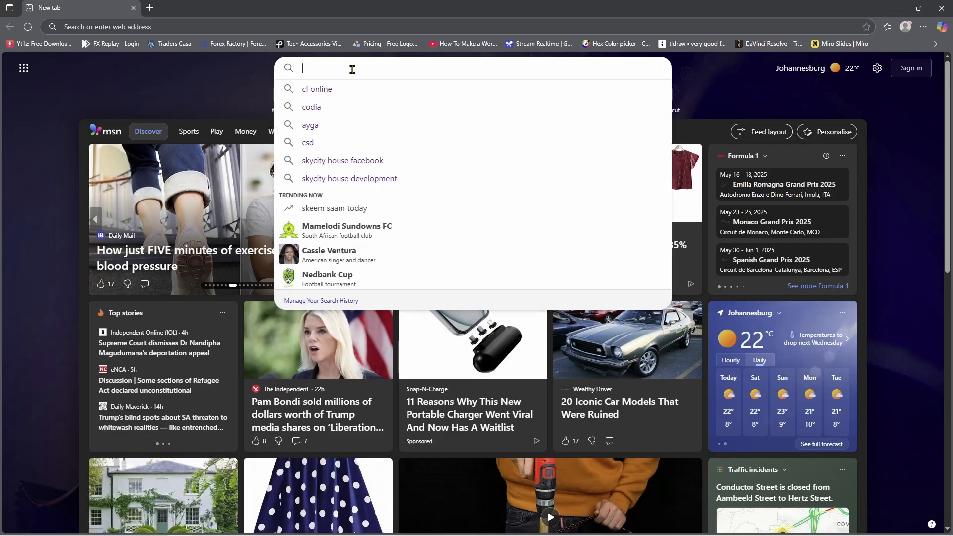
type("notion")
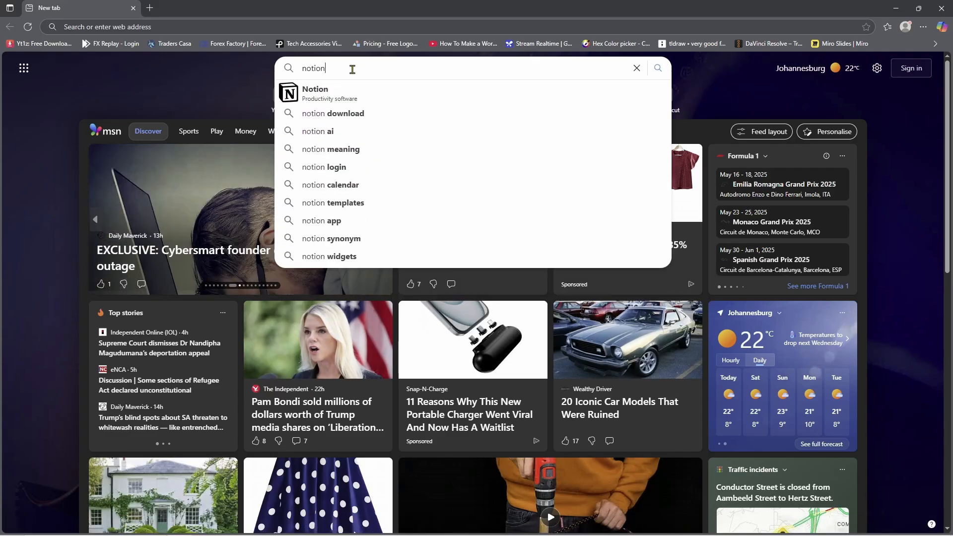
key("Return")
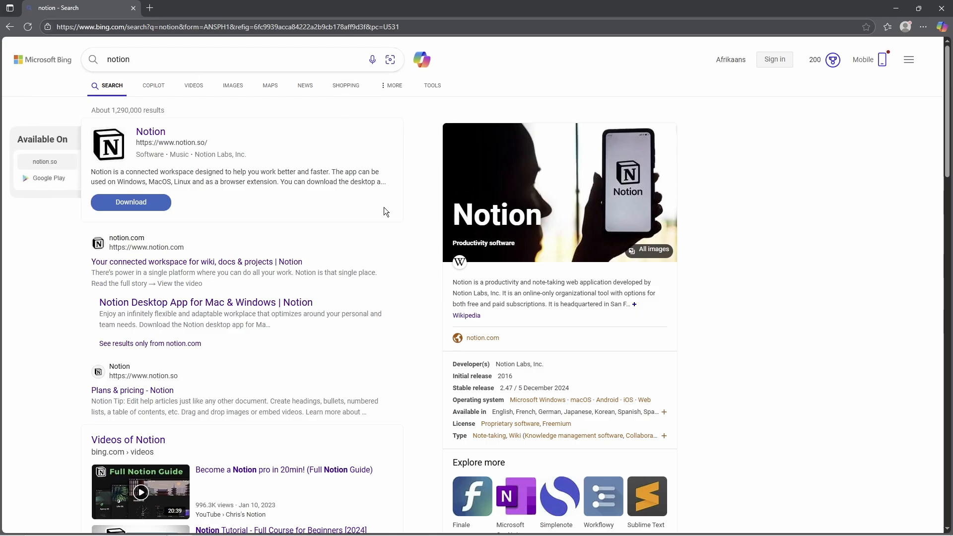
Open the official Notion website from the search results and look through its home page
left_click(161, 136)
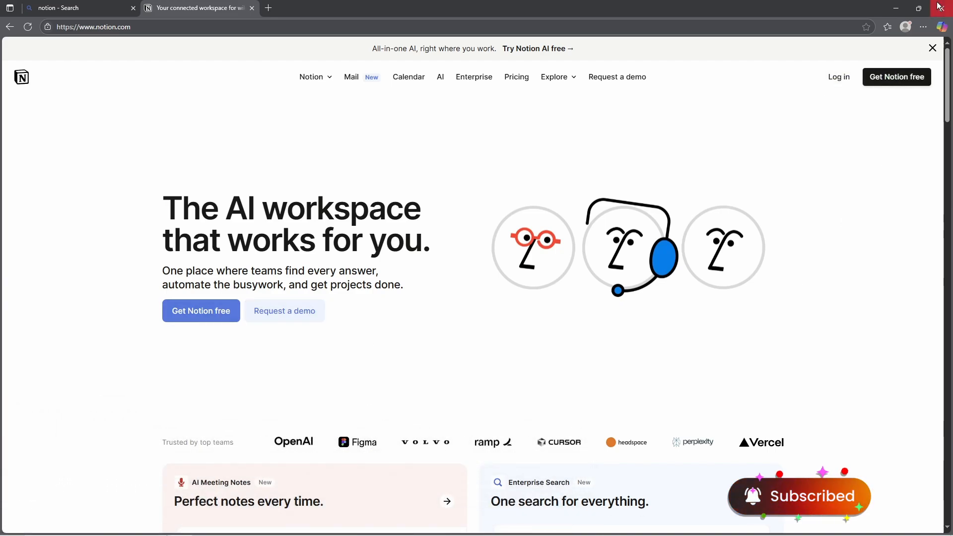
scroll(676, 217, "down", 9)
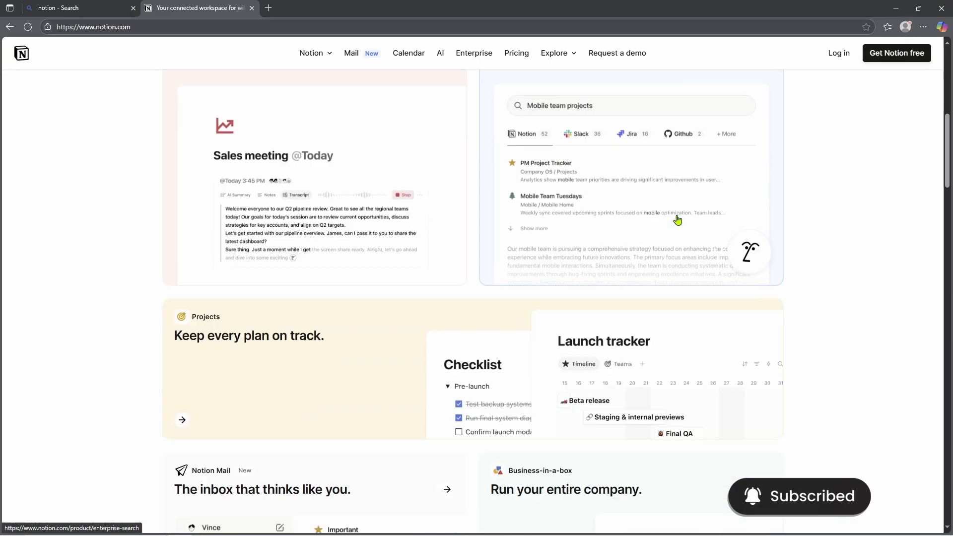
scroll(677, 218, "down", 14)
scroll(677, 219, "up", 15)
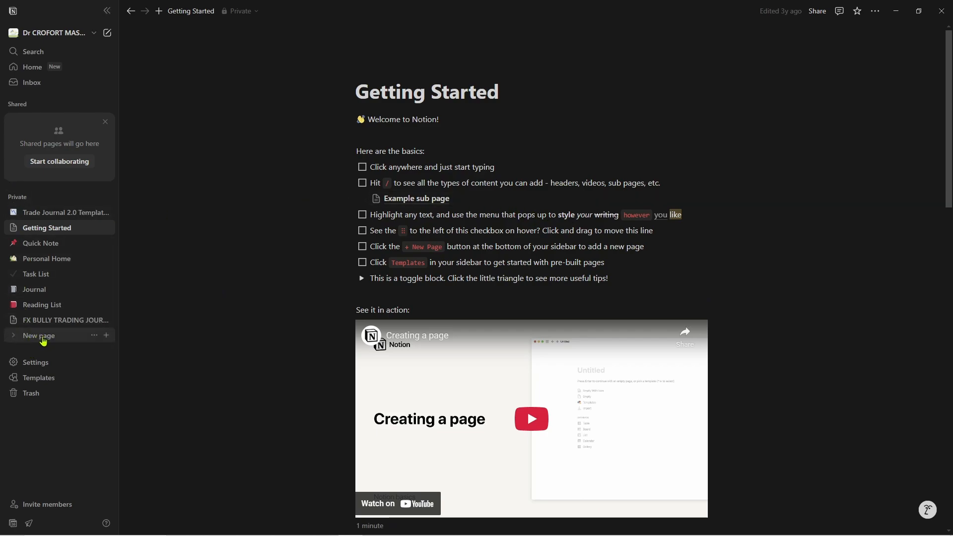
Switch back to the Notion app, open the empty private page and title it "TRADING DESHBOARD"
left_click(43, 338)
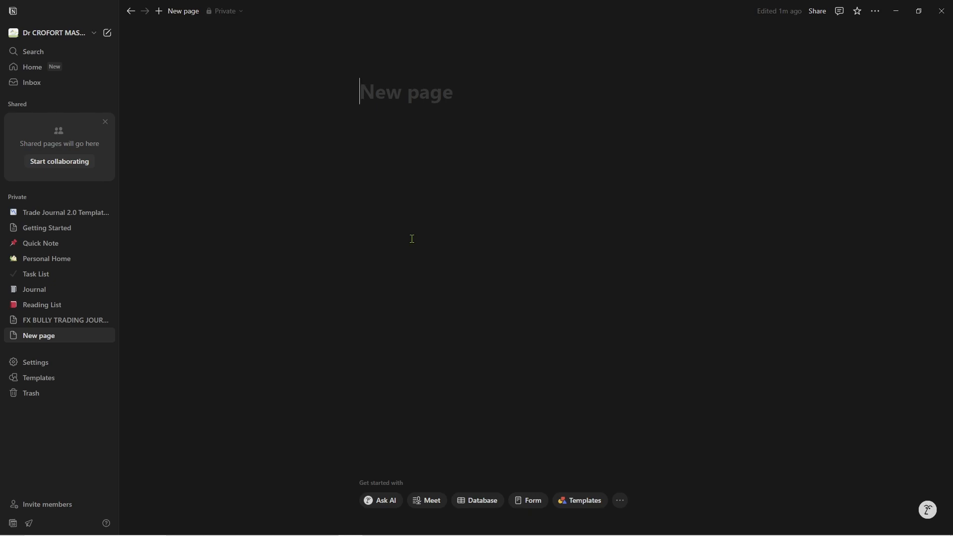
type("TR")
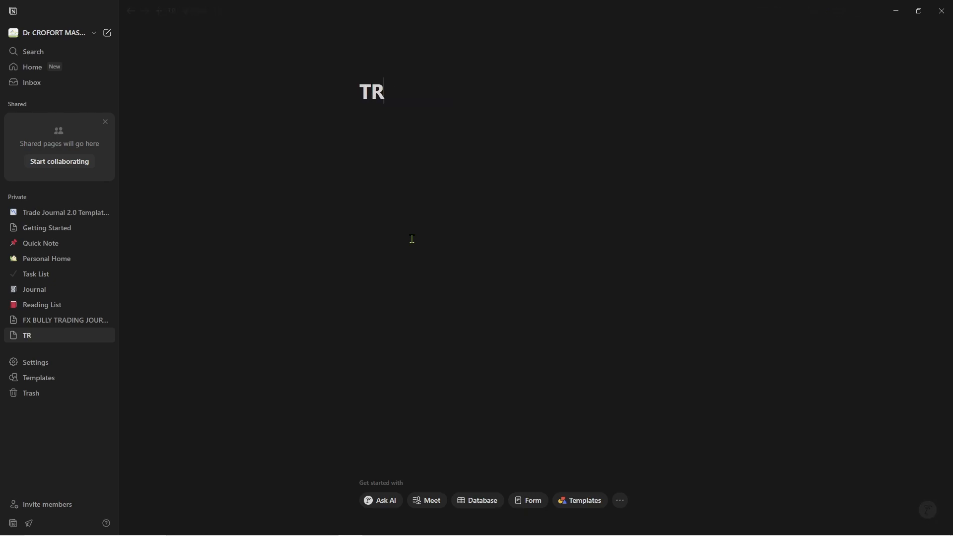
type("ADING ")
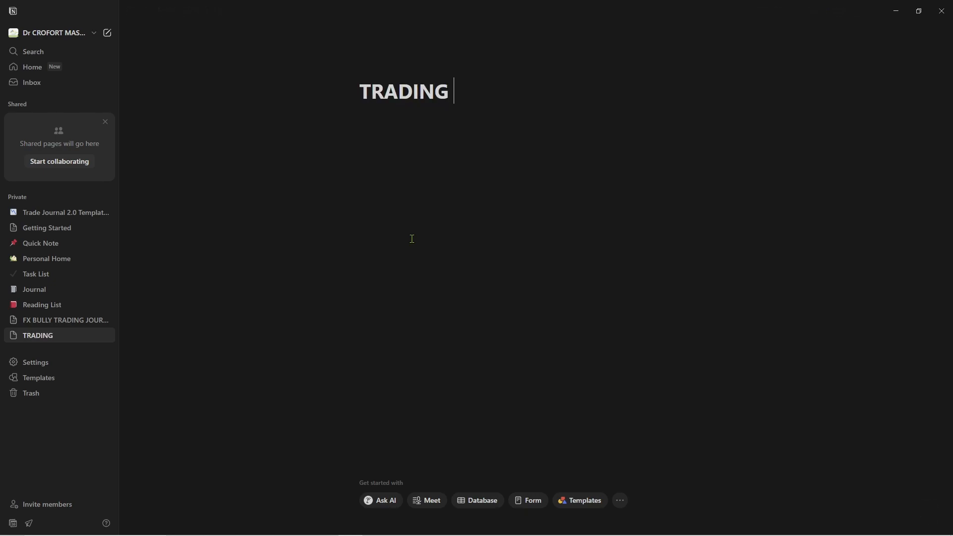
type("DES")
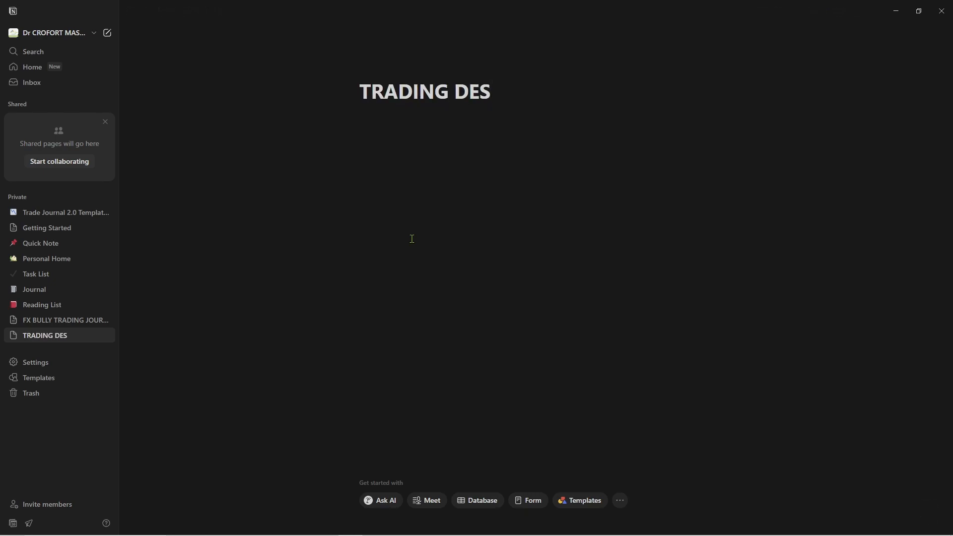
type("HBO")
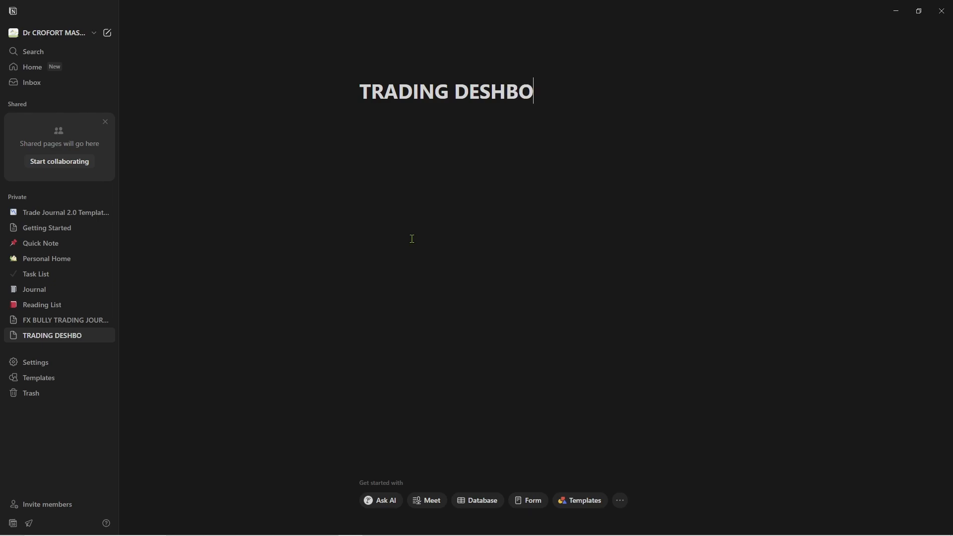
type("ARD")
Insert a subpage in the body of the TRADING DESHBOARD page and title it "TRADING JOURNAL"
left_click(402, 129)
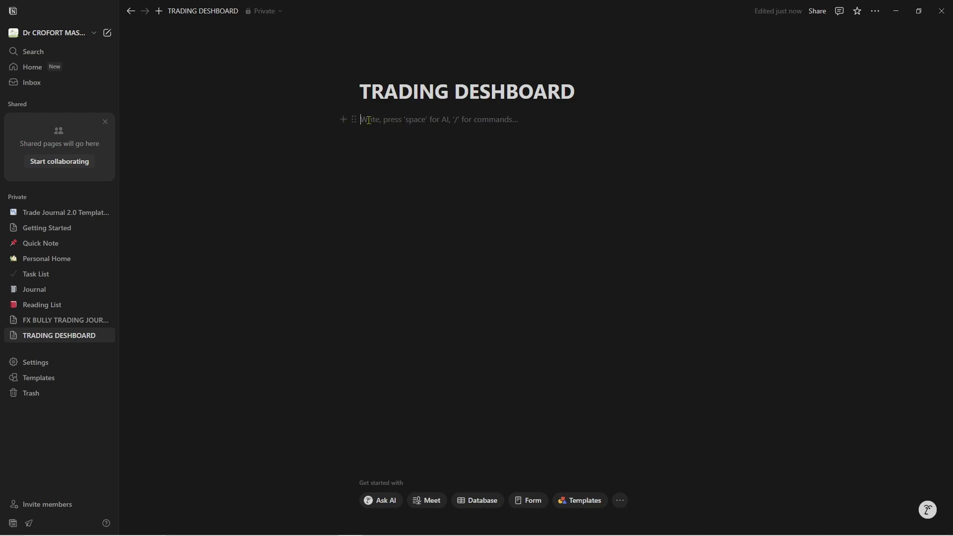
type("/")
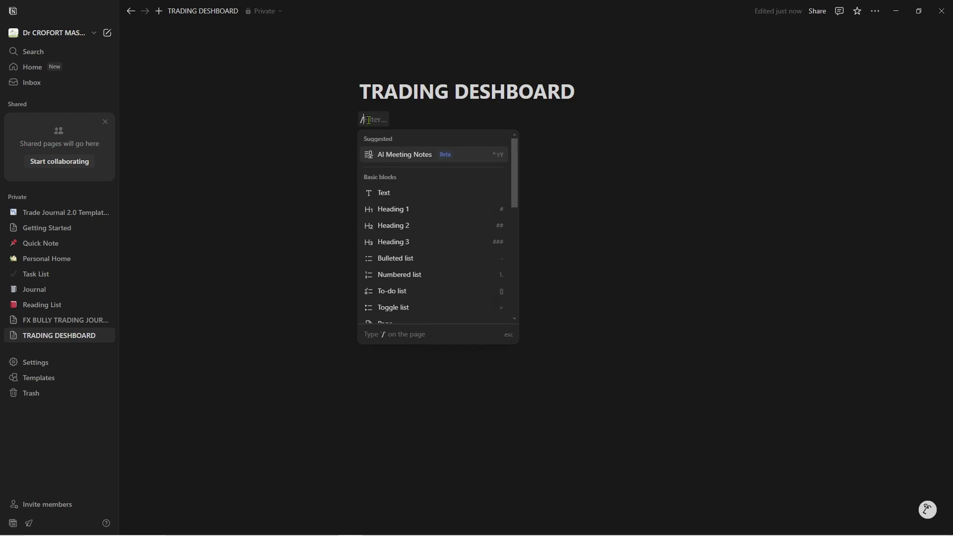
type("pa")
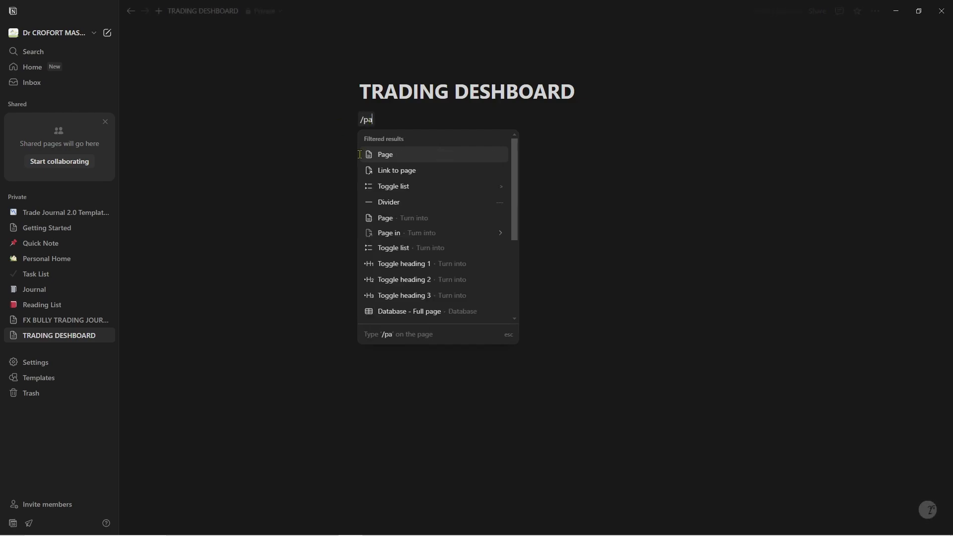
left_click(403, 162)
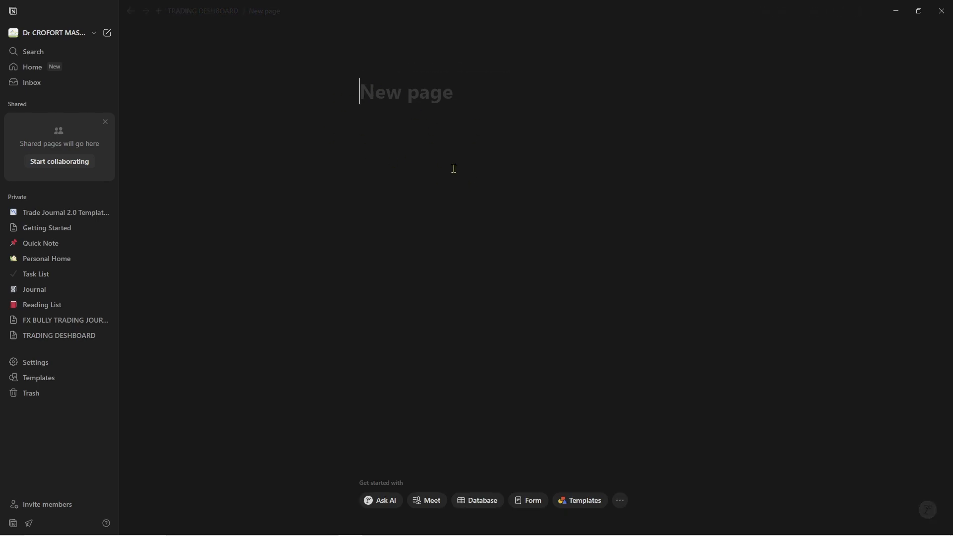
type("TRADING ")
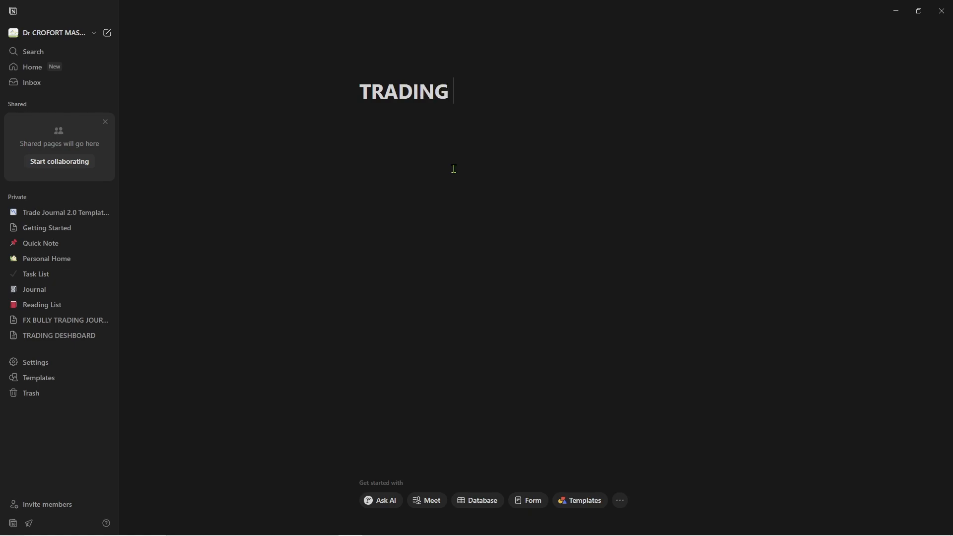
type("JOURNAL")
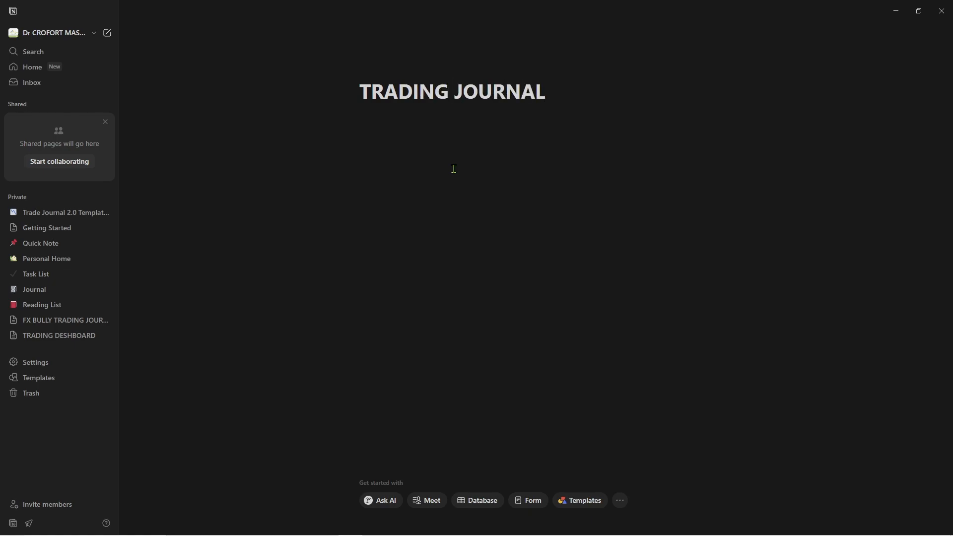
key("Return")
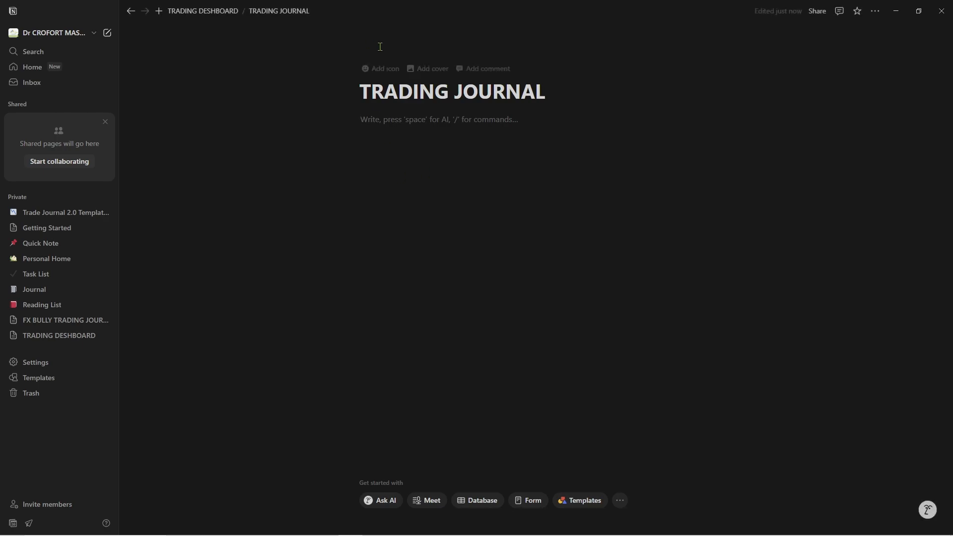
Give the TRADING JOURNAL page the rising chart emoji as its icon and add a cover
left_click(378, 70)
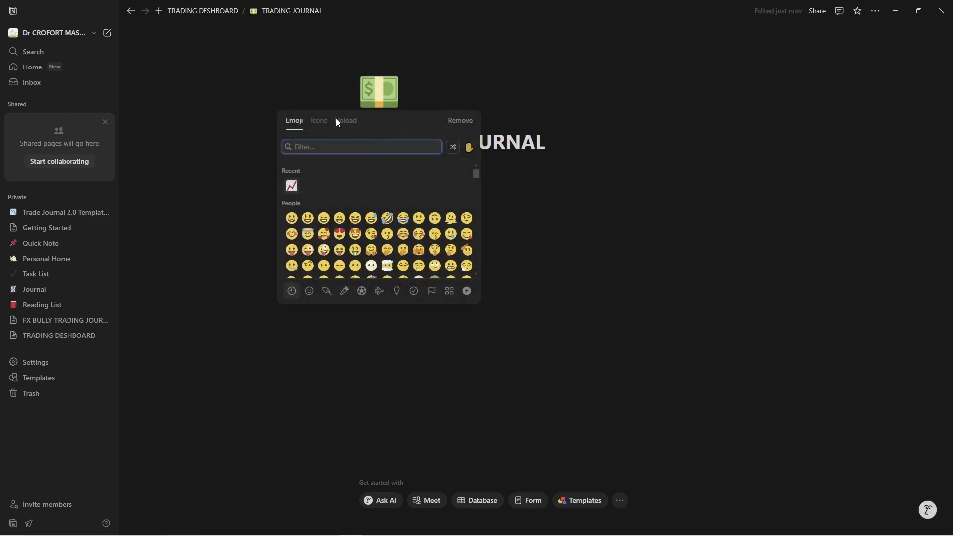
left_click(292, 187)
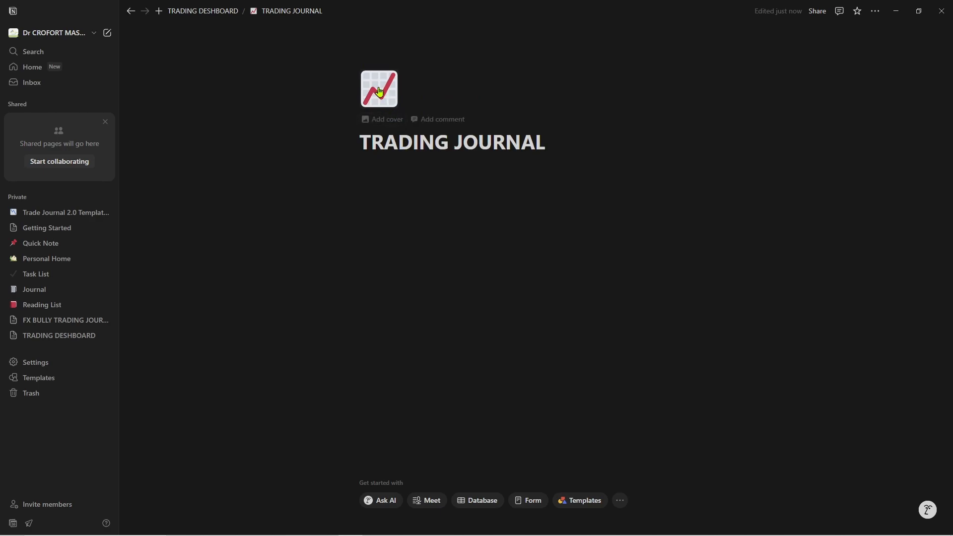
left_click(382, 120)
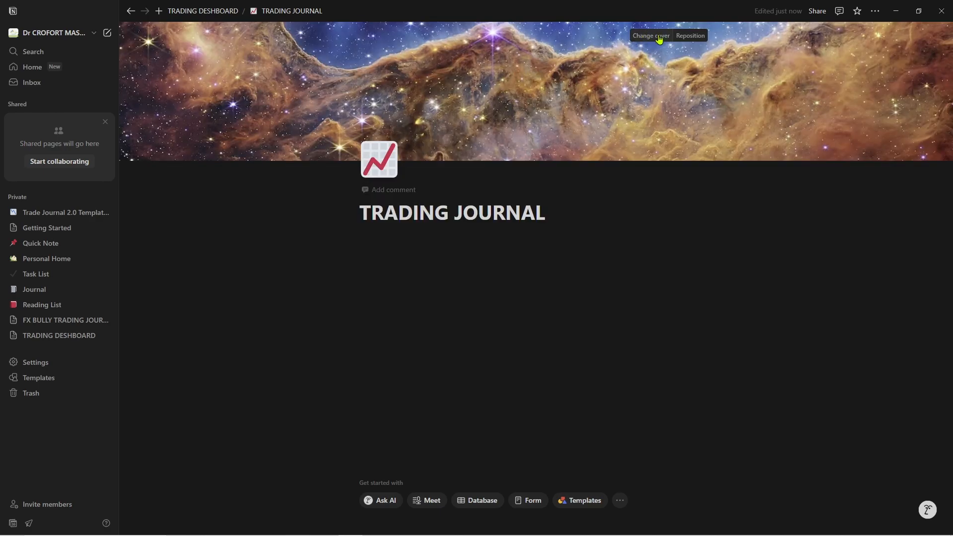
Change the page cover to an Unsplash image found with "trading": a hand holding a Bitcoin in front of a chart screen
left_click(657, 37)
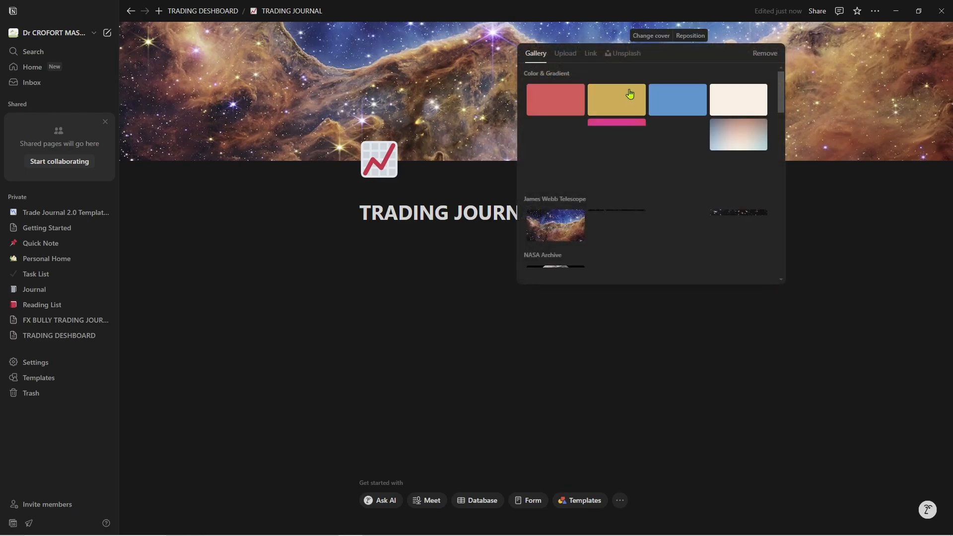
left_click(633, 55)
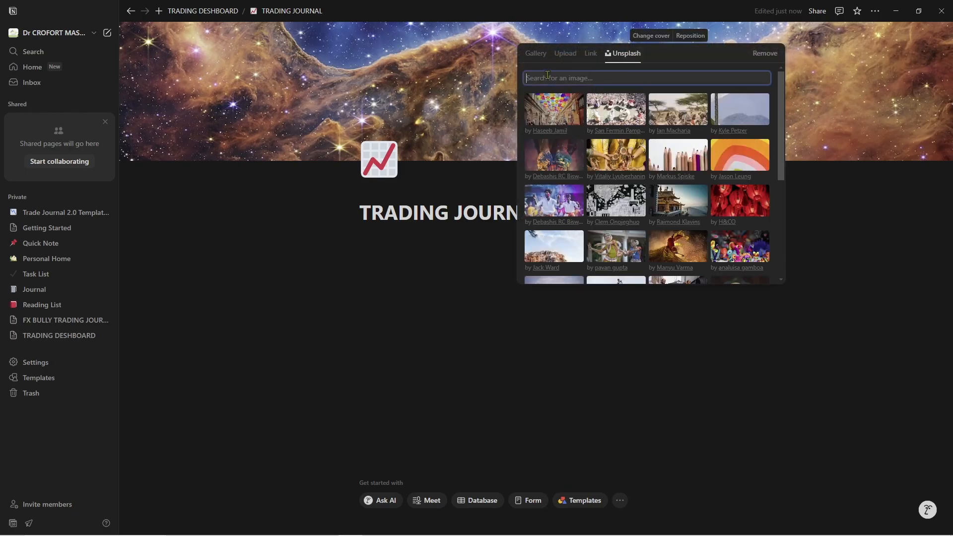
type("e")
key("BackSpace")
type("tr")
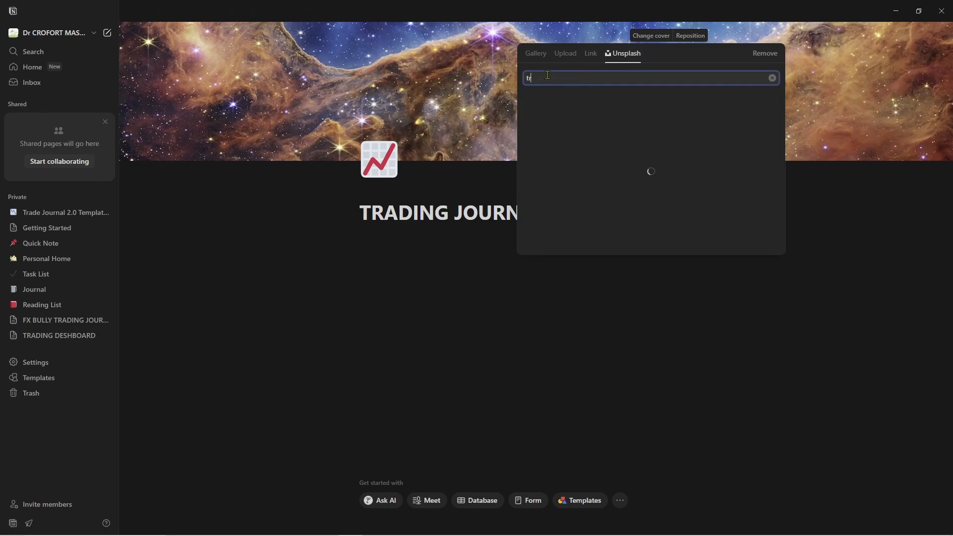
type("ading")
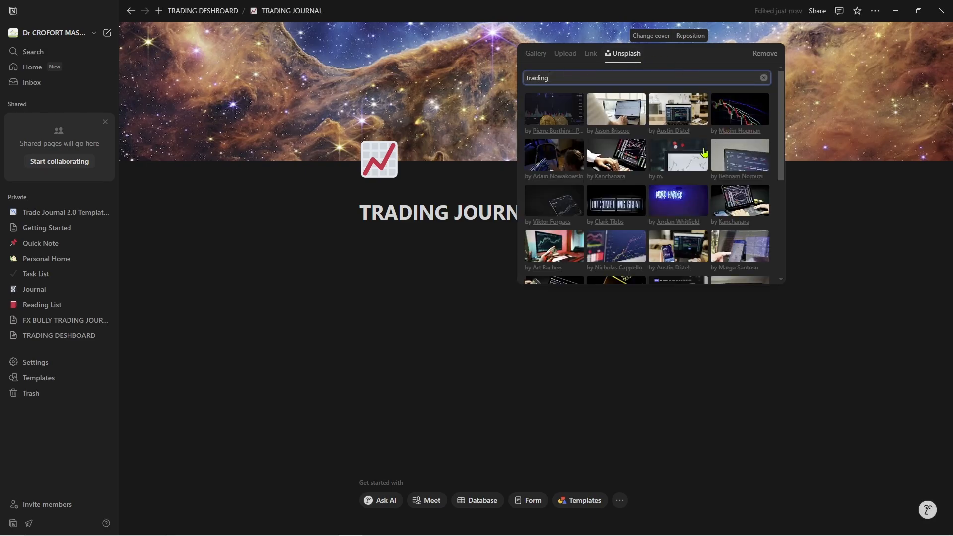
scroll(560, 268, "down", 2)
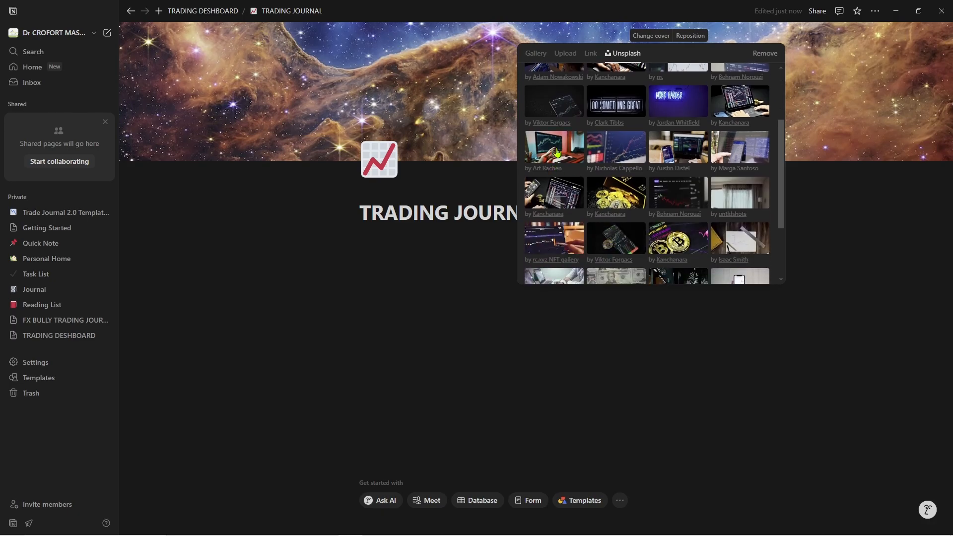
left_click(557, 153)
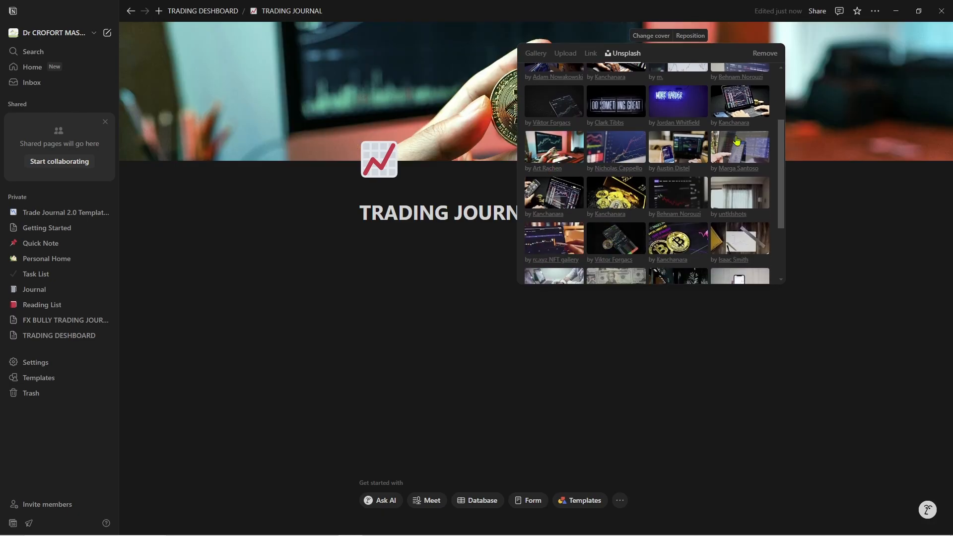
left_click(845, 195)
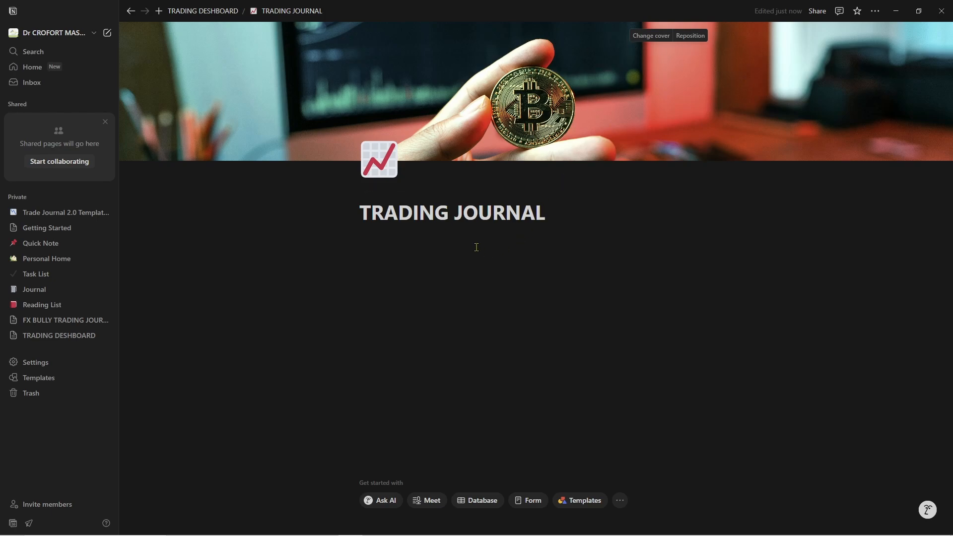
Insert an inline database as a table view below the TRADING JOURNAL title and dismiss its new-database options
left_click(368, 242)
type("/")
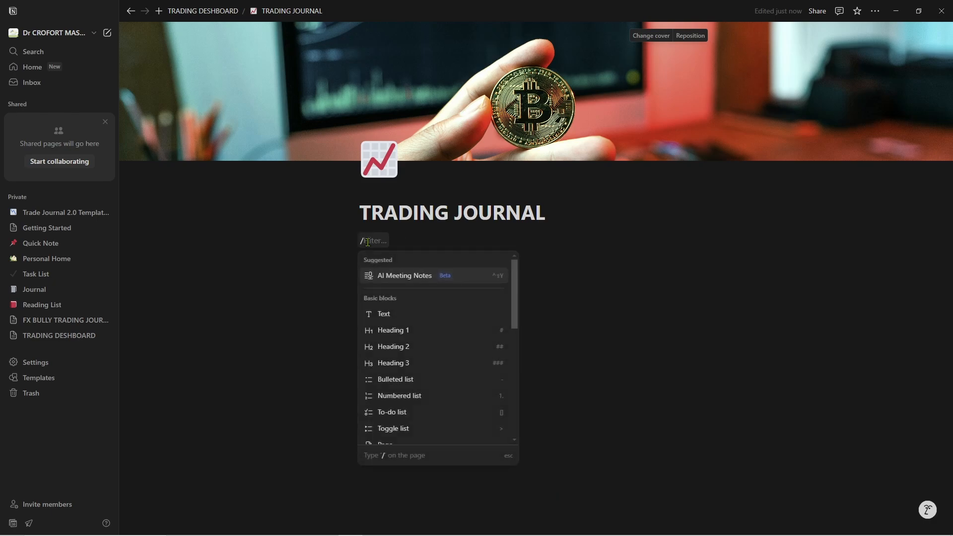
type("ta")
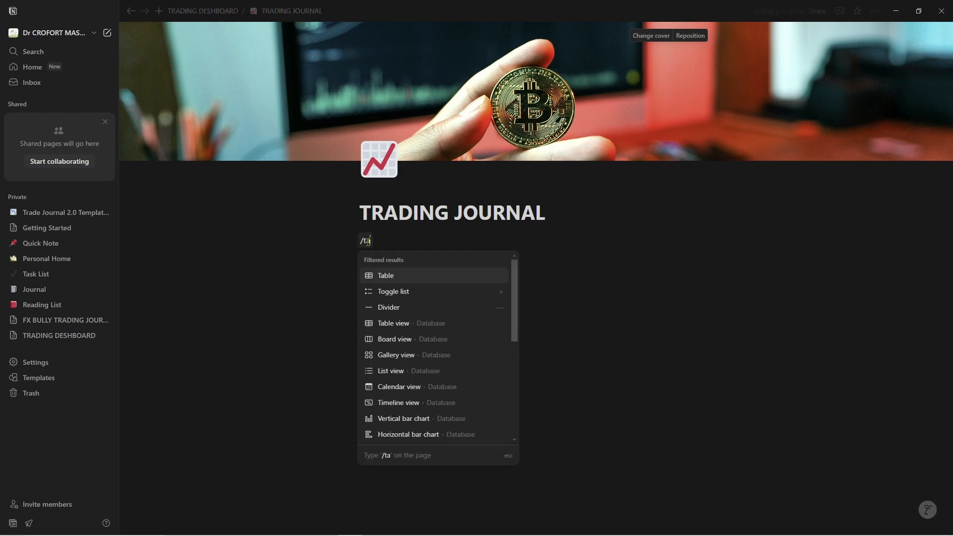
type("ble")
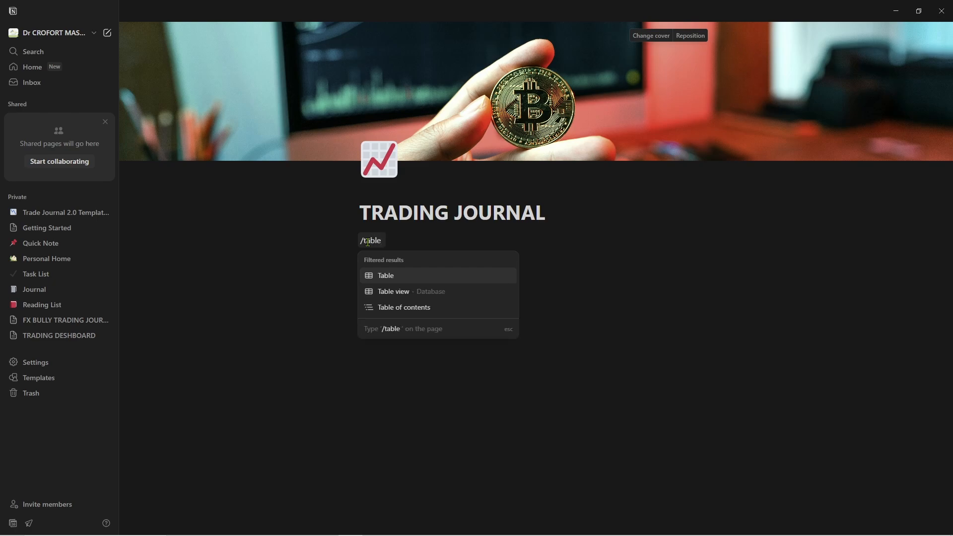
left_click(402, 293)
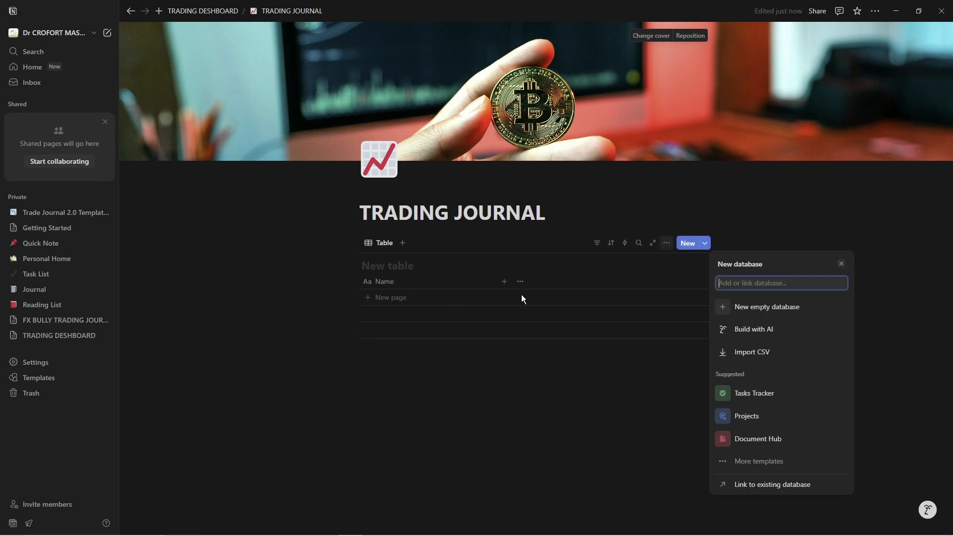
left_click(868, 230)
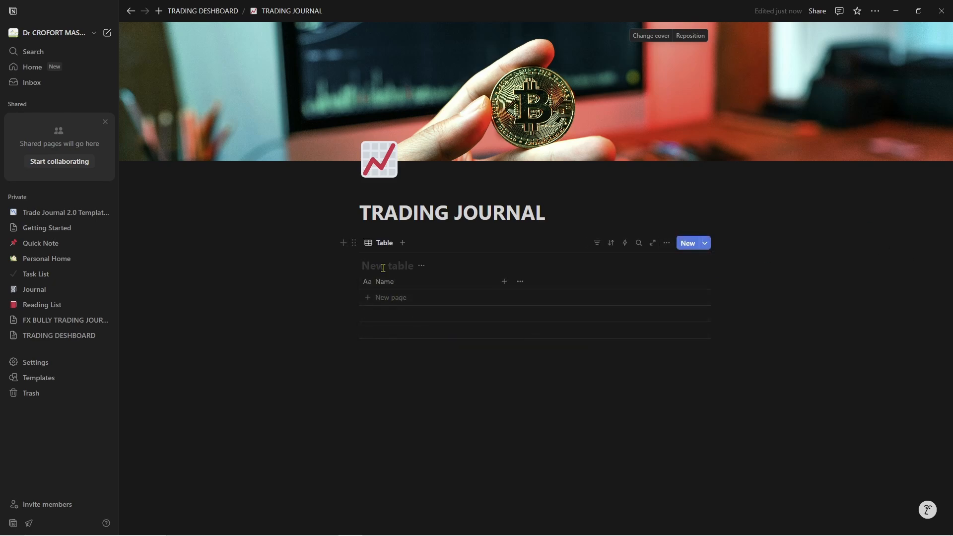
Rename the table's Name column to "Pairs"
left_click(414, 284)
key("BackSpace")
key("BackSpace")
key("BackSpace")
key("BackSpace")
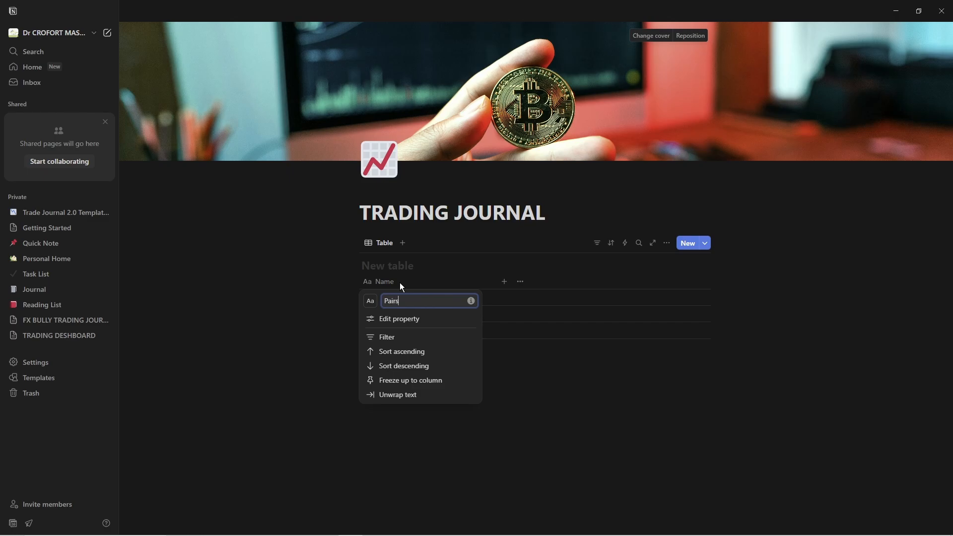
left_click(570, 372)
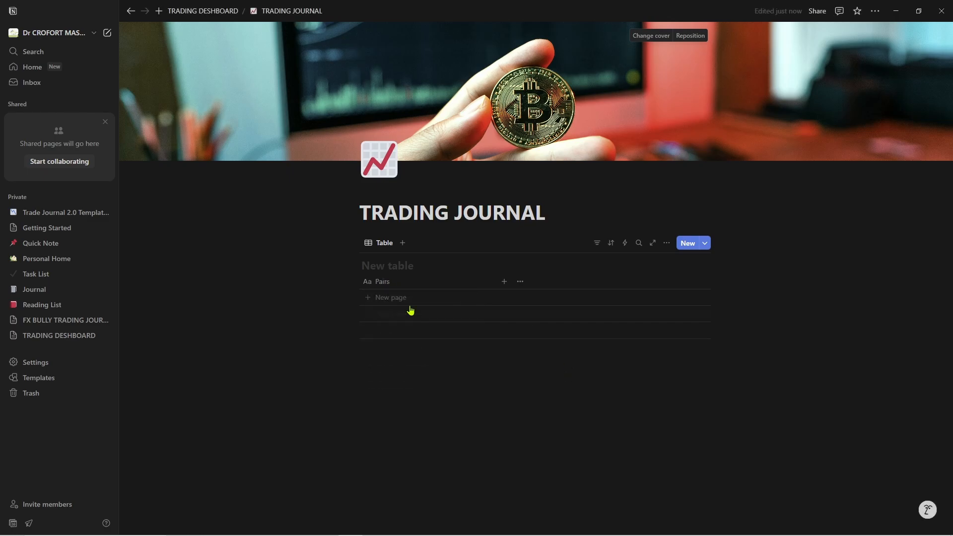
Add a first row to the table with "NAS" as its pair
left_click(385, 298)
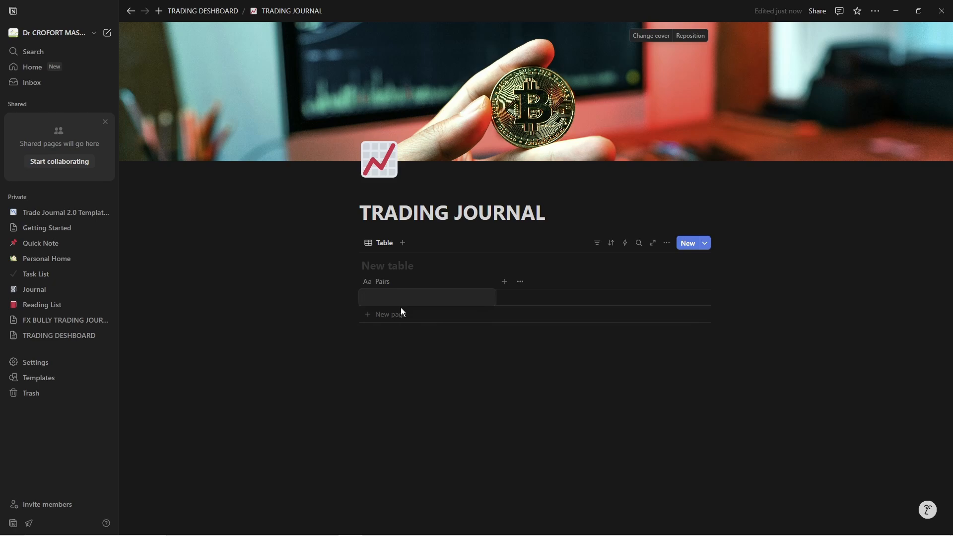
type("NAS")
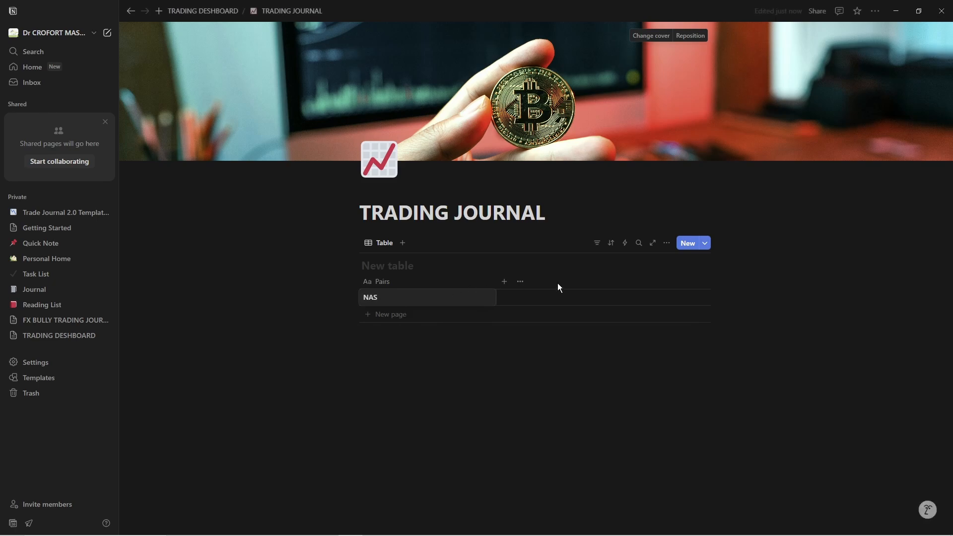
key("Escape")
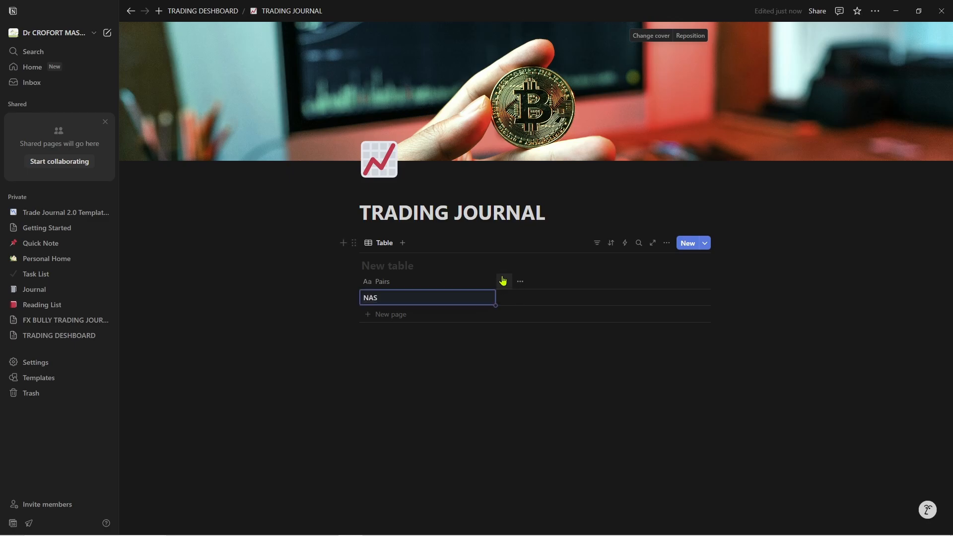
Add a Date property to the table and set the NAS row's date to May 15, 2025
left_click(505, 282)
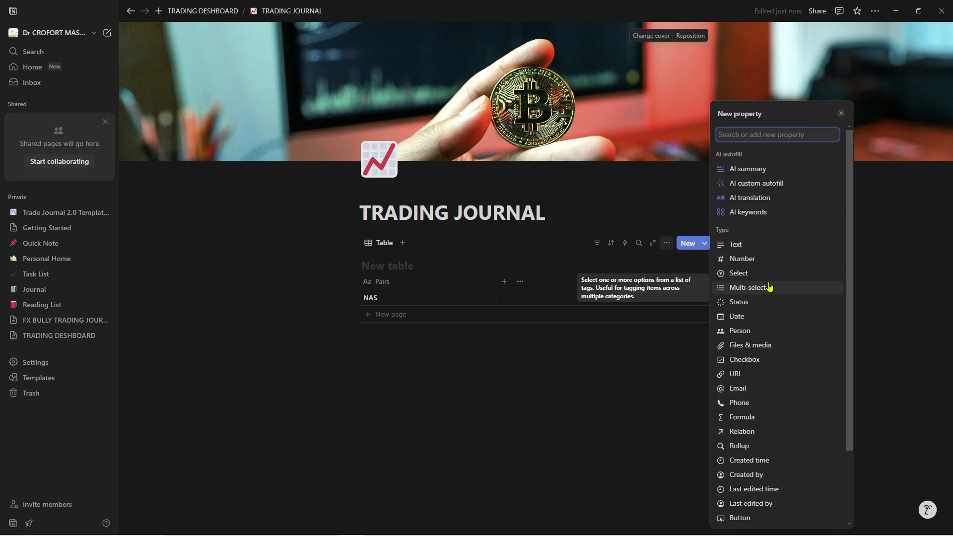
left_click(770, 319)
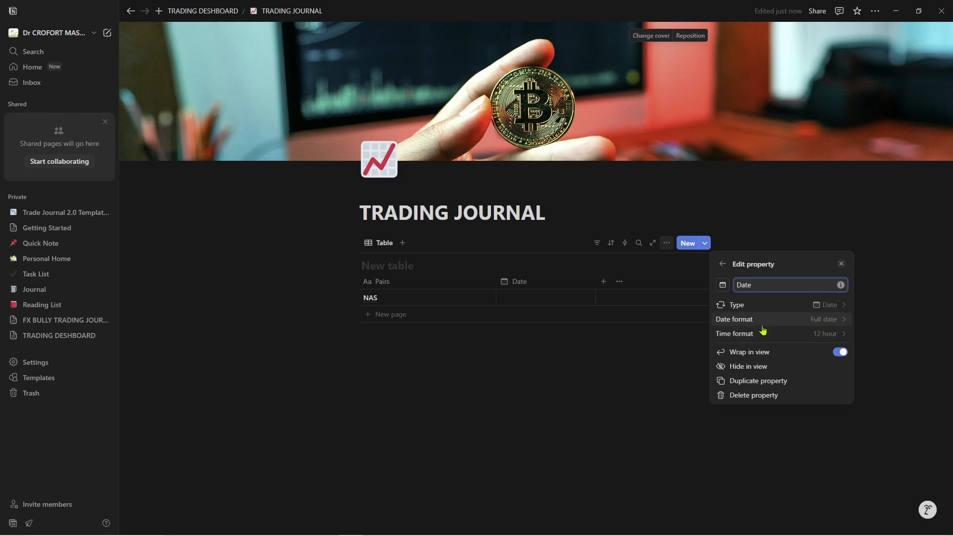
left_click(619, 371)
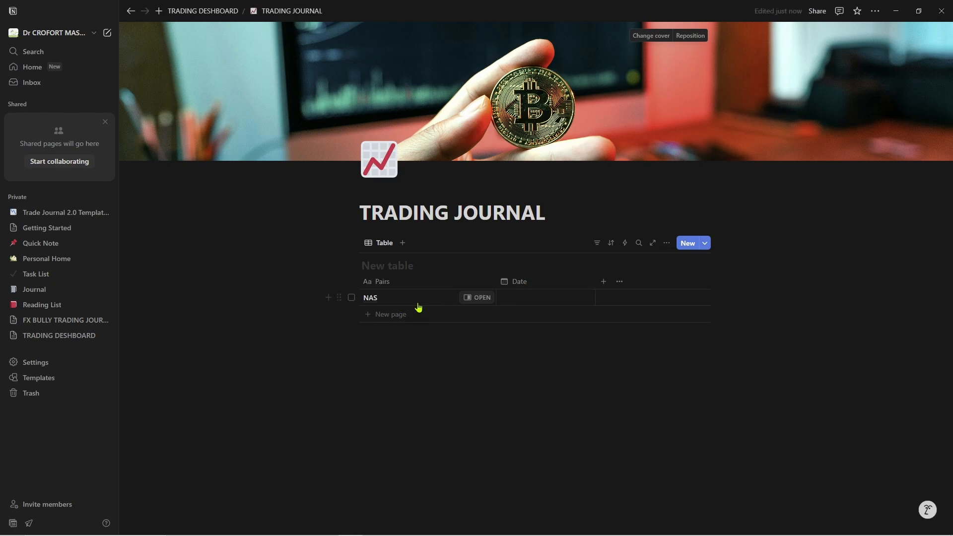
left_click(536, 303)
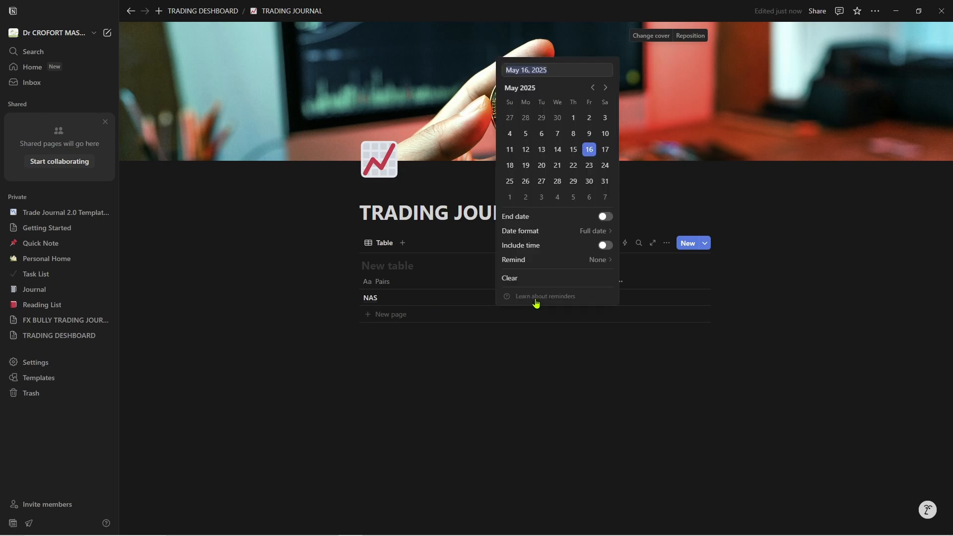
left_click(572, 155)
left_click(589, 398)
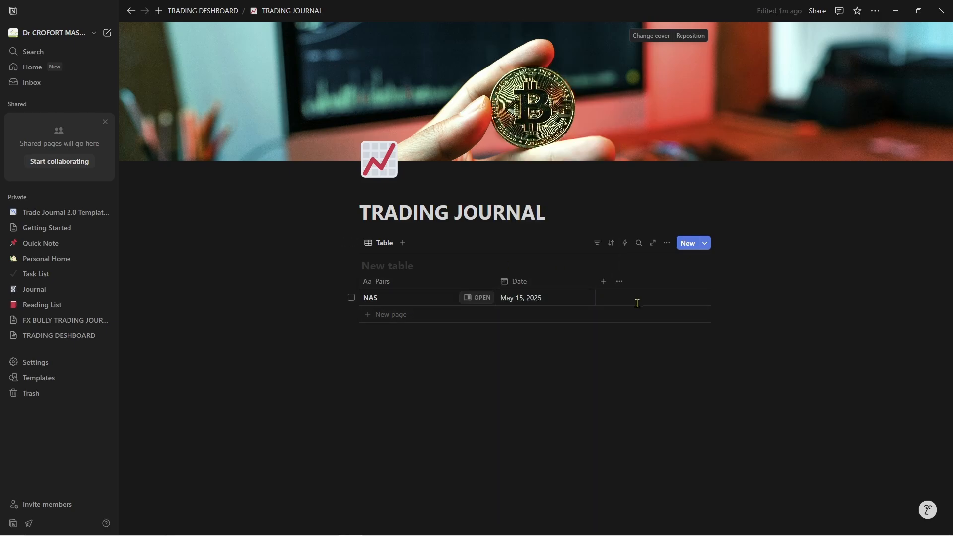
Add a Select property after the Date column and name it "RISK"
left_click(605, 282)
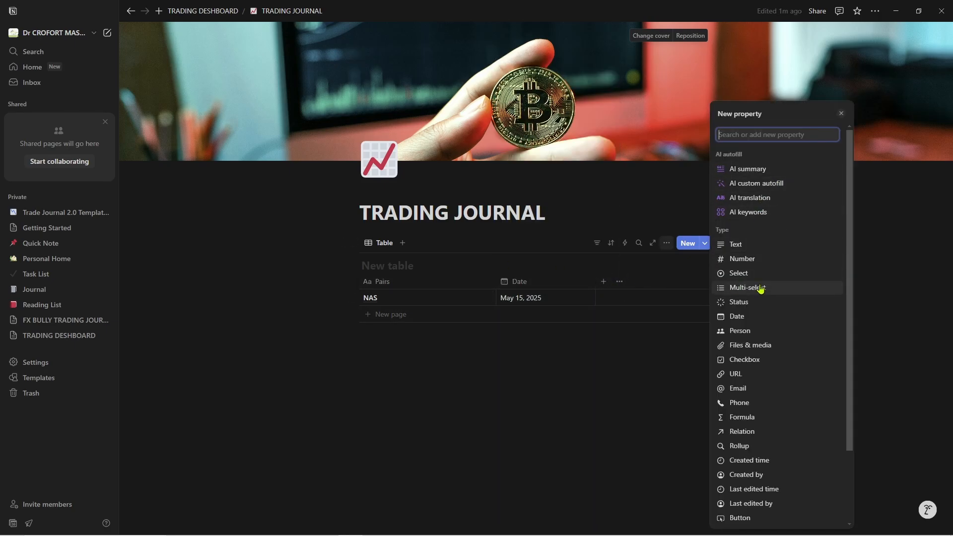
left_click(738, 274)
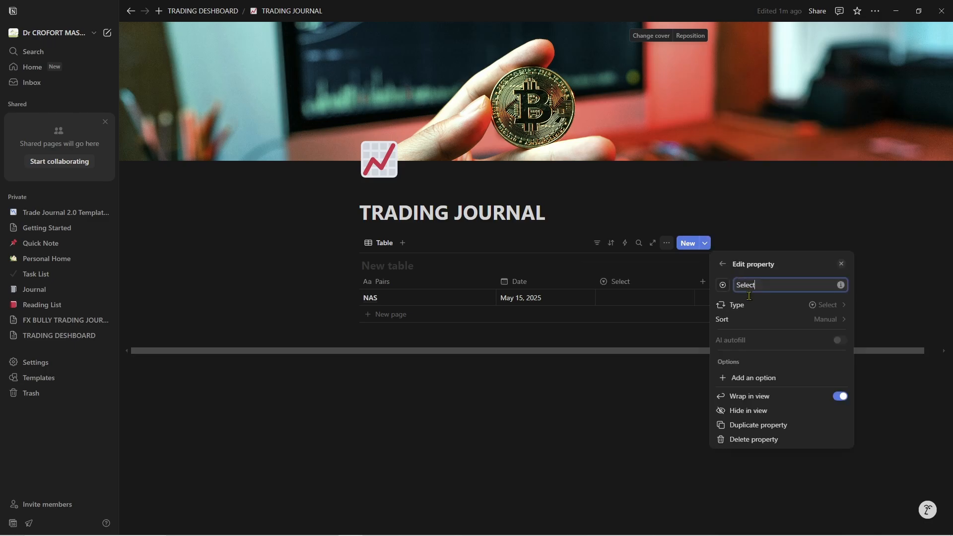
key("BackSpace")
key("BackSpace")
key("BackSpace")
key("BackSpace")
key("BackSpace")
key("BackSpace")
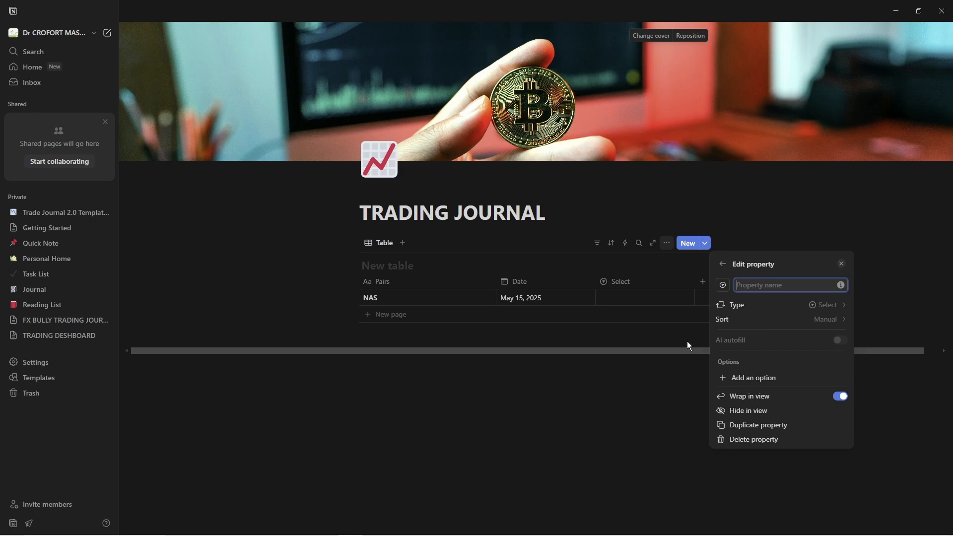
type("RISK")
Create the RISK options 0.25%, 0.50%, 1% and 2%, and assign 1% to the NAS row
left_click(763, 379)
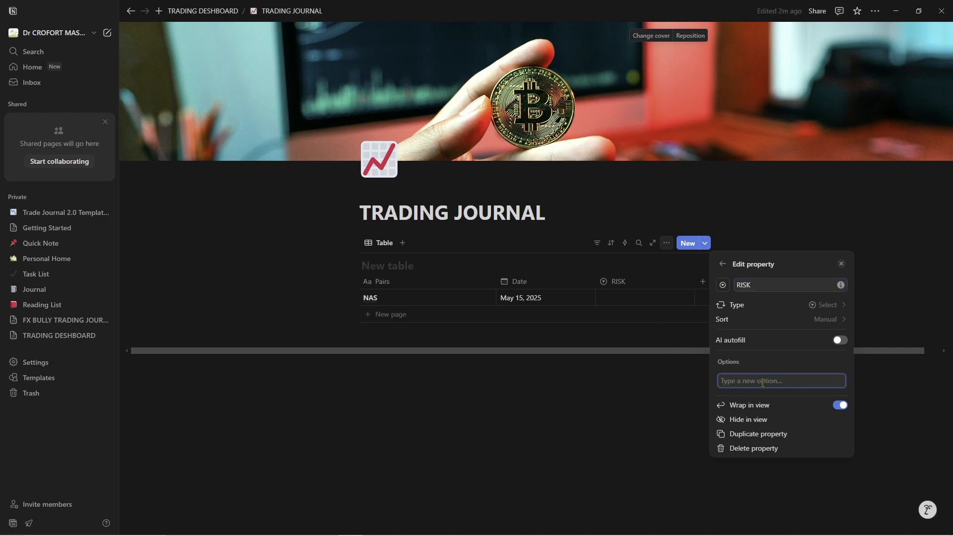
type("0.25")
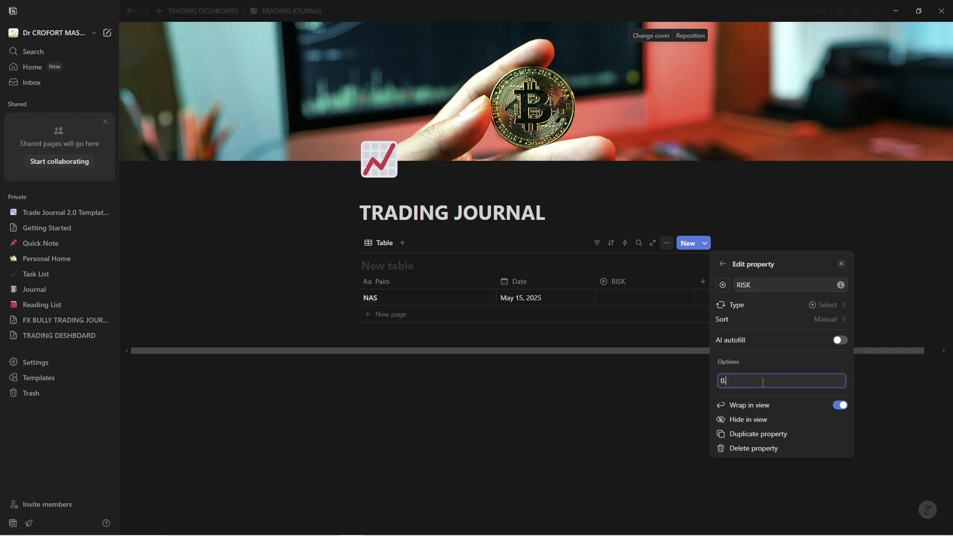
type("%")
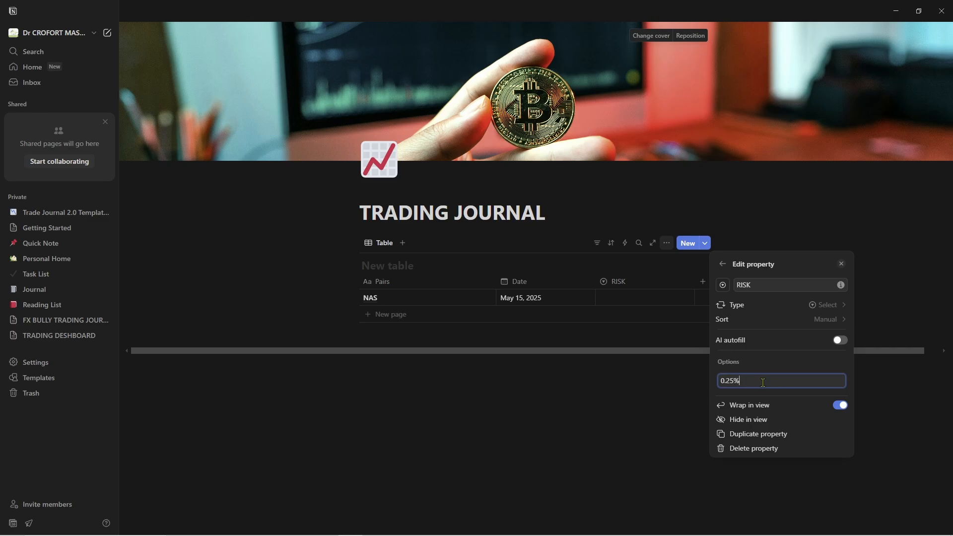
key("Return")
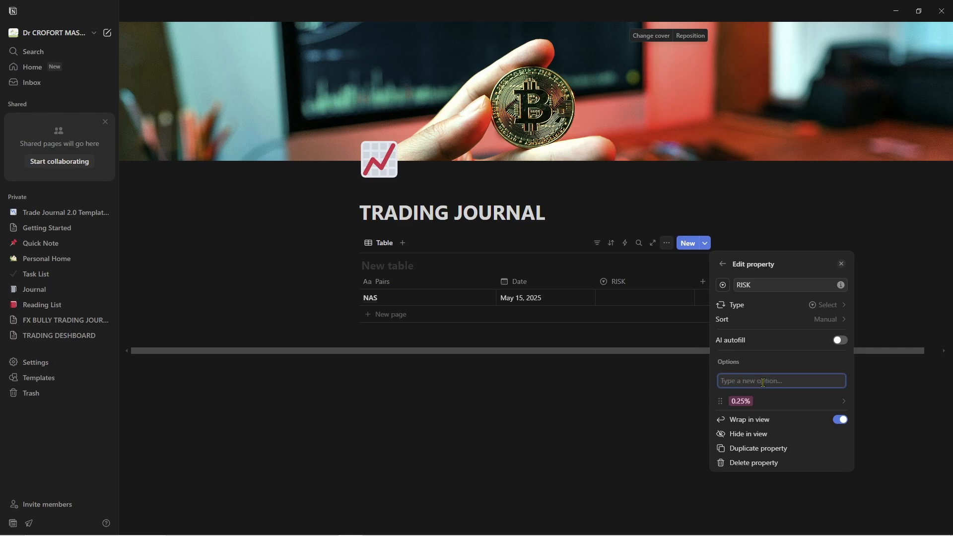
type("0.50%")
key("Return")
type("1")
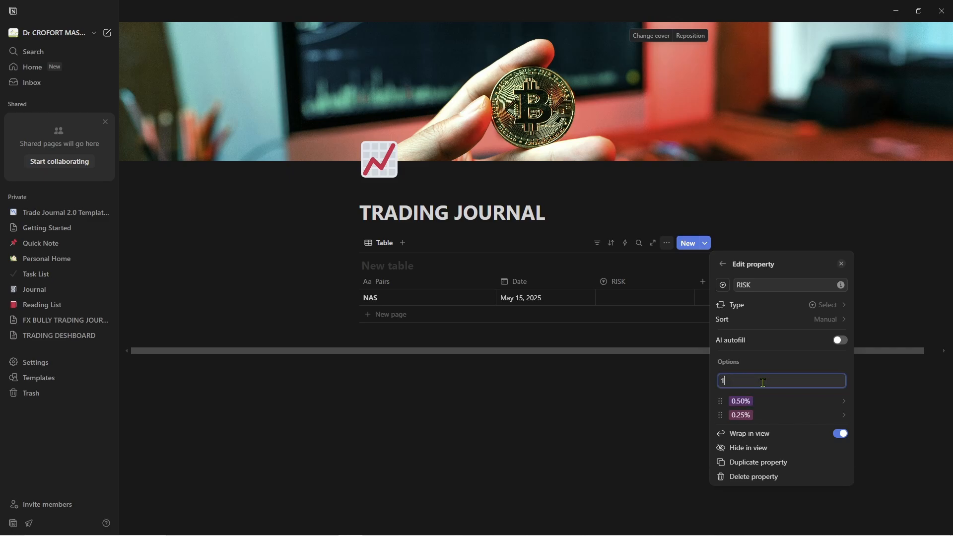
type("%")
key("Return")
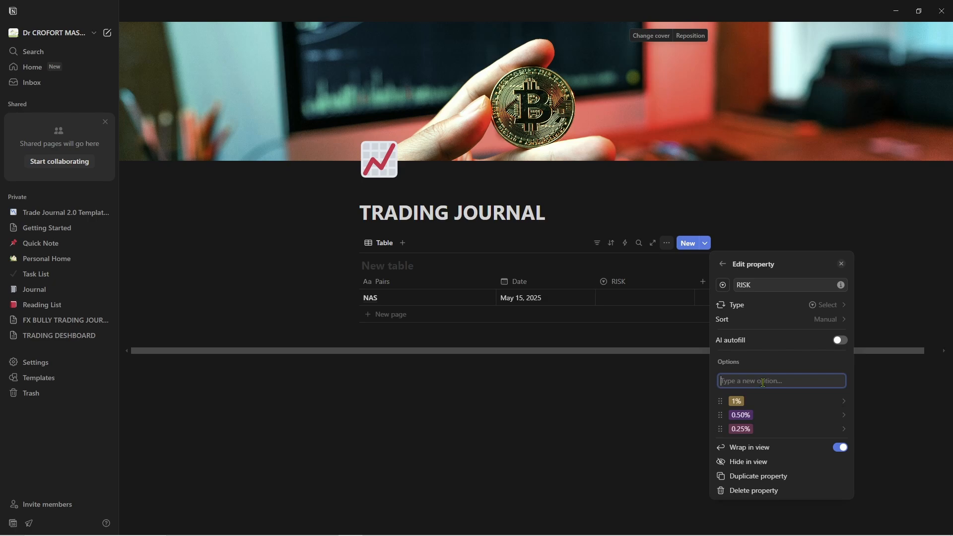
type("2%")
key("Return")
left_click(616, 416)
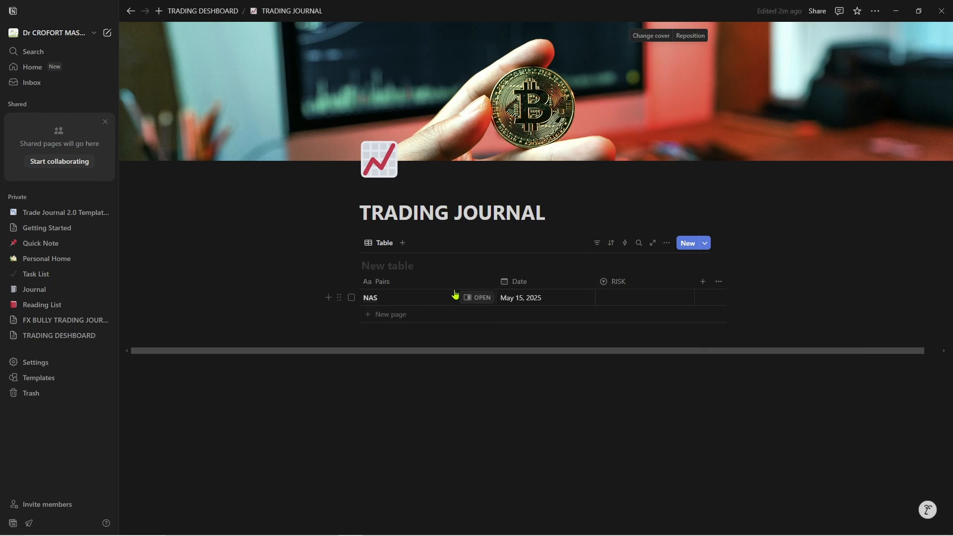
left_click(644, 302)
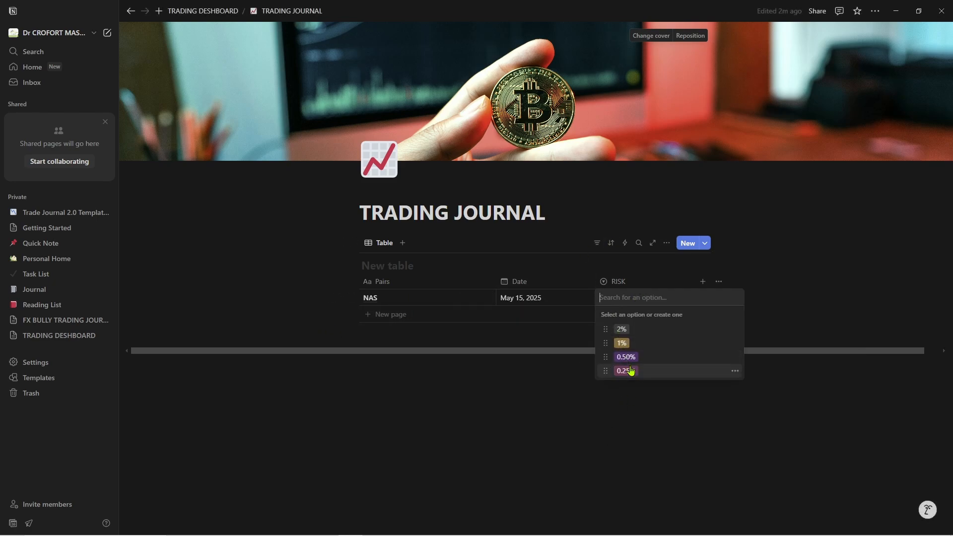
left_click(639, 343)
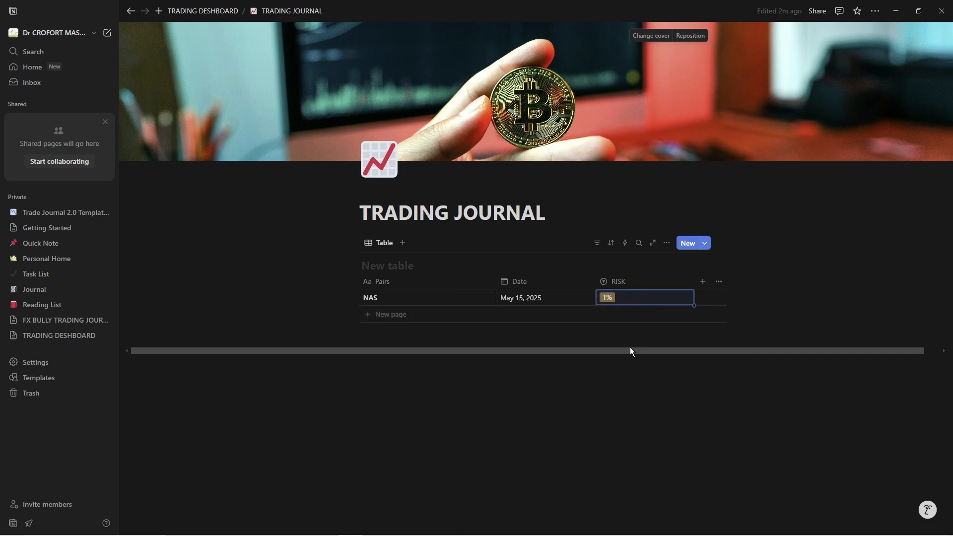
Add a Select property after the RISK column and name it "Session"
left_click(703, 283)
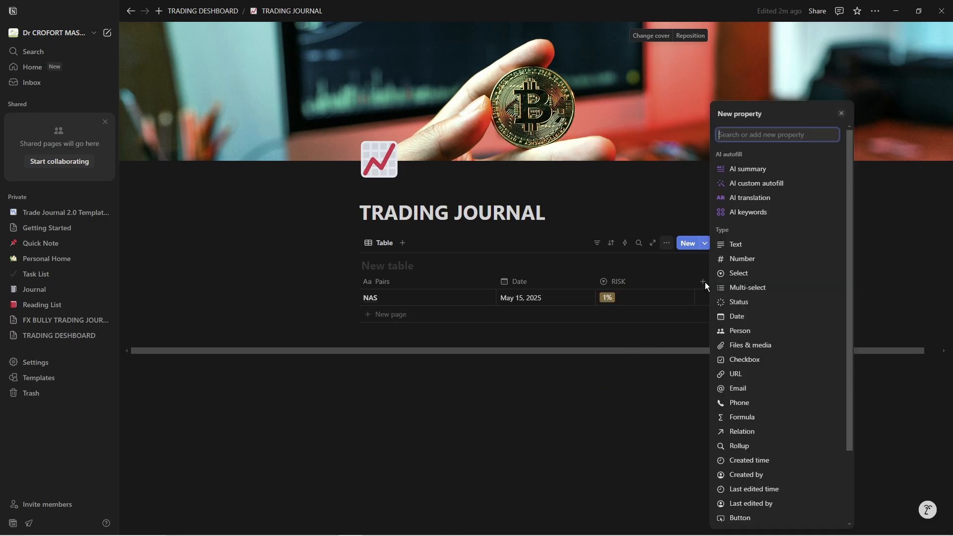
left_click(750, 275)
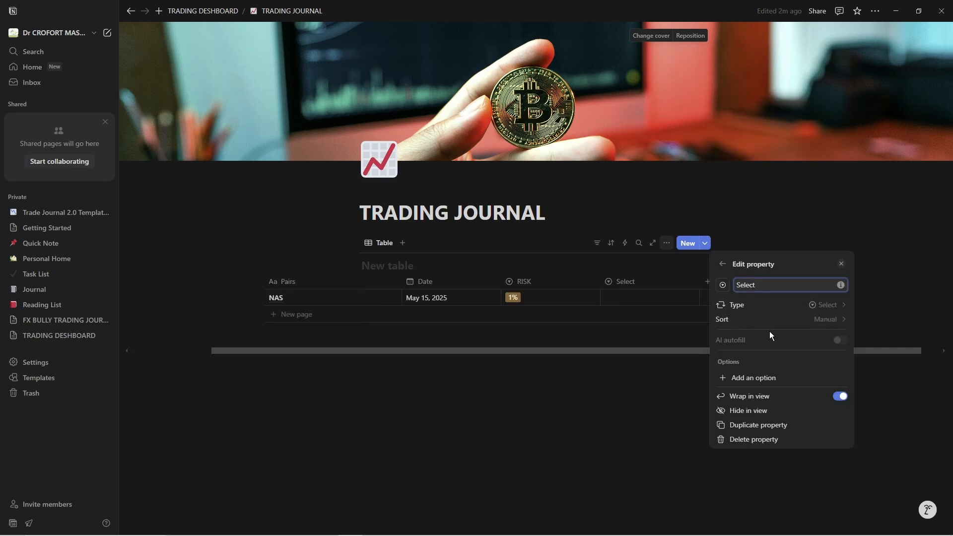
key("BackSpace")
key("BackSpace")
key("BackSpace")
key("BackSpace")
key("BackSpace")
key("BackSpace")
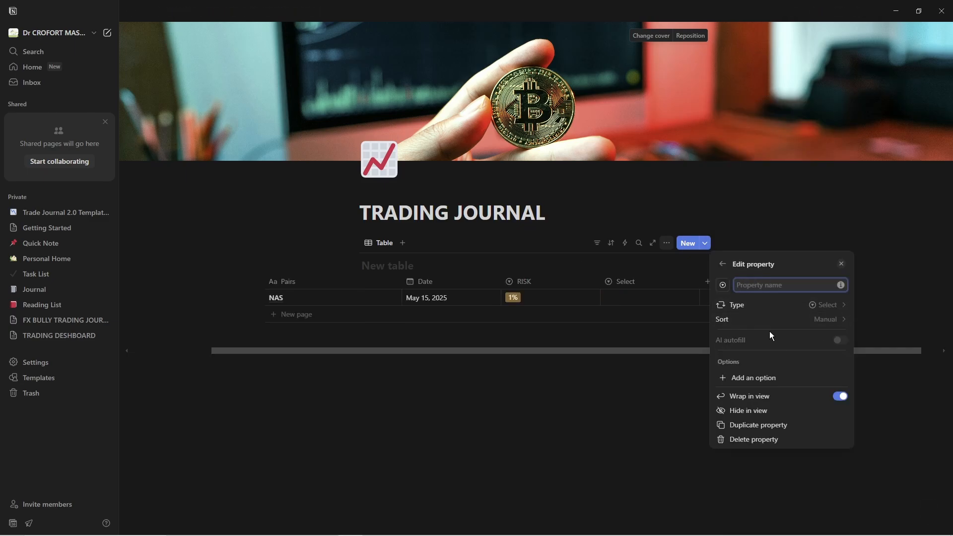
type("Session")
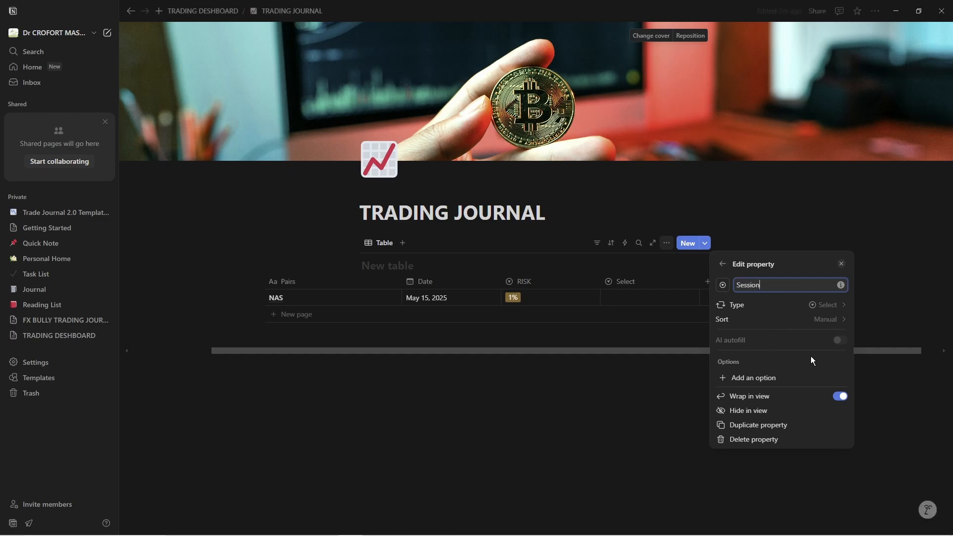
Create the Session options "London" and "NewYork", and assign NewYork to the NAS row
left_click(775, 378)
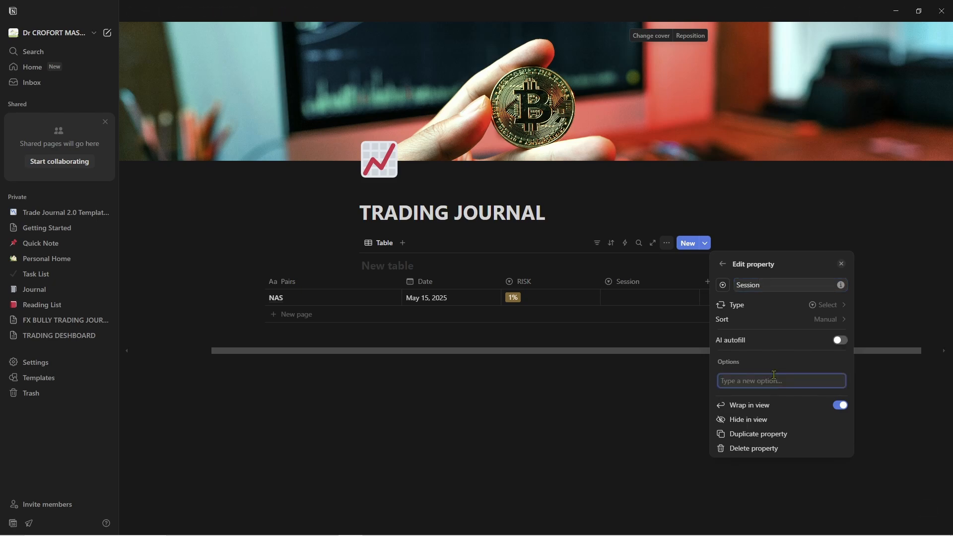
type("London")
key("Return")
type("New")
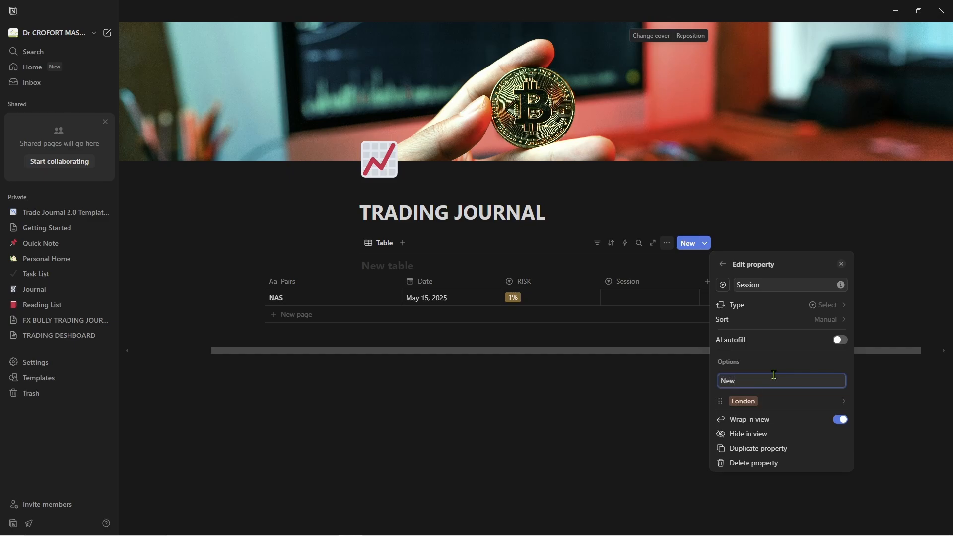
type("yo")
key("BackSpace")
key("BackSpace")
type("York")
key("Return")
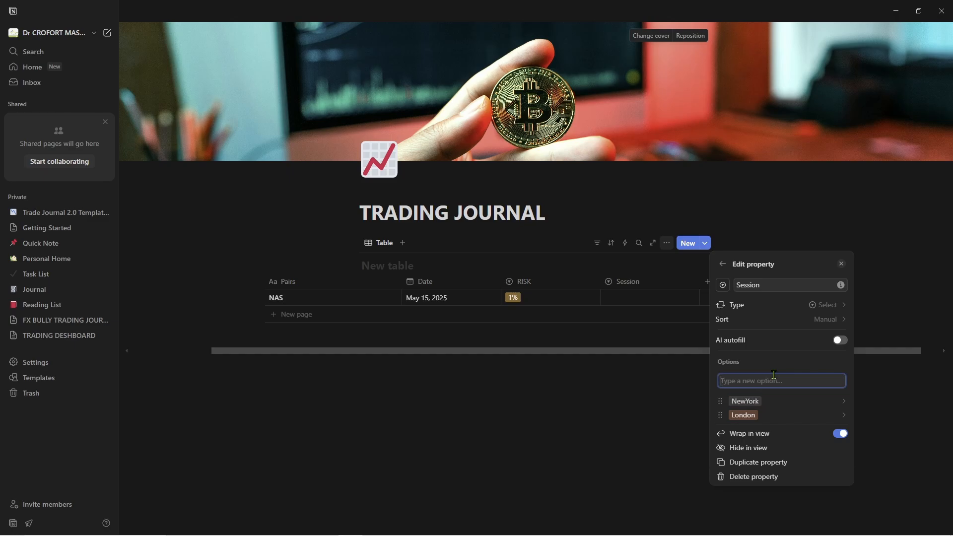
left_click(630, 373)
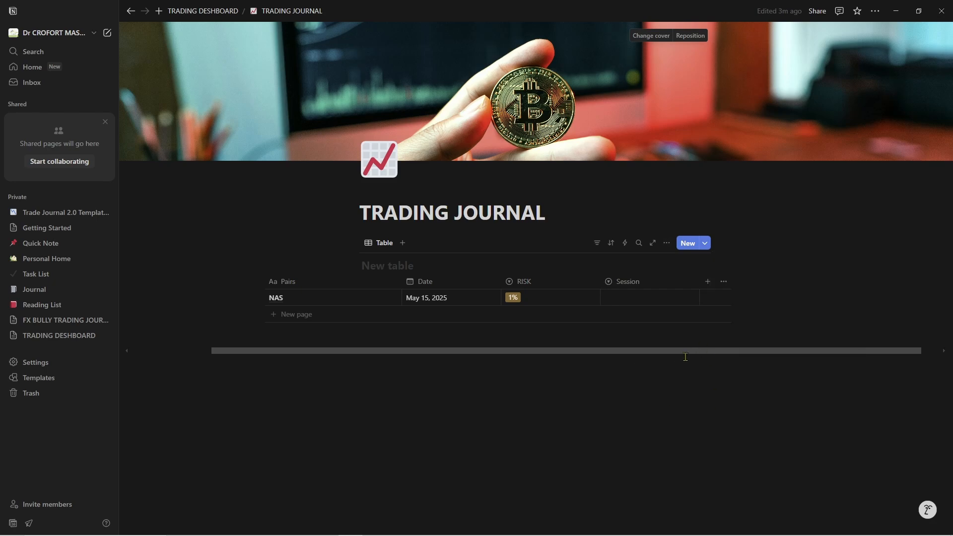
left_click(649, 298)
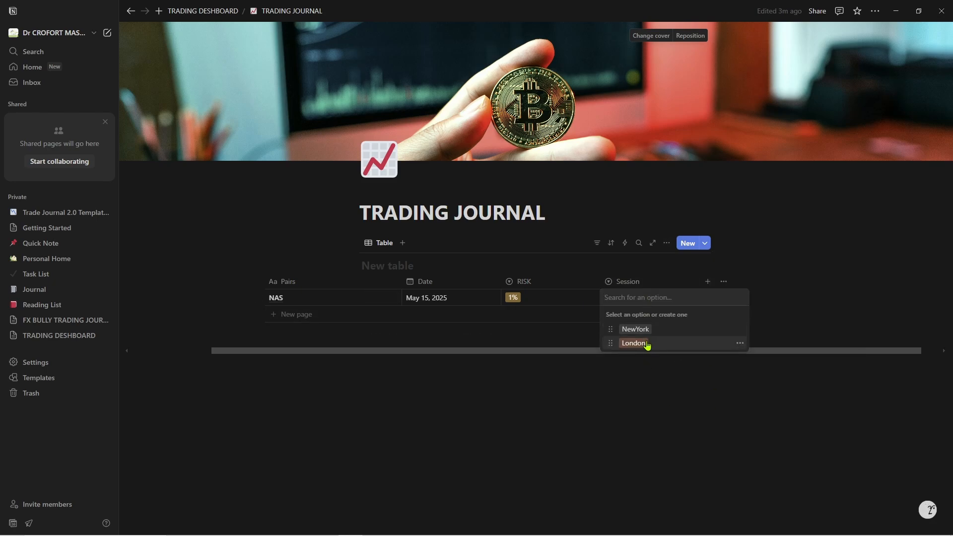
left_click(638, 330)
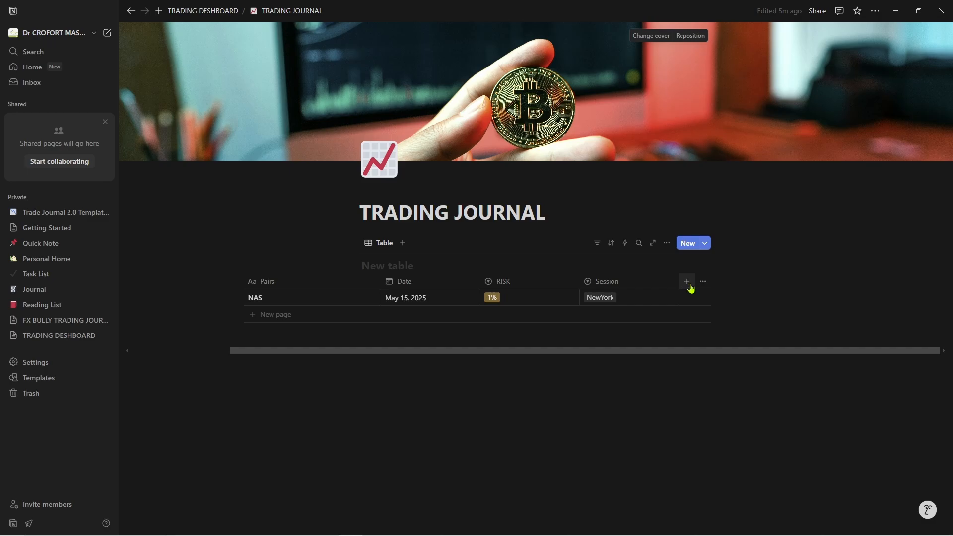
Add a Select property after the Session column and name it "Time"
left_click(691, 287)
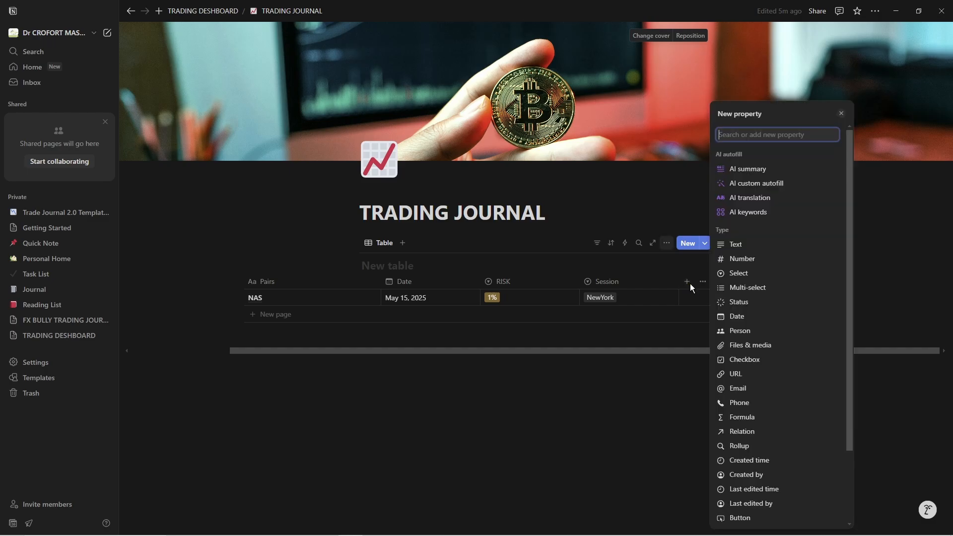
left_click(737, 274)
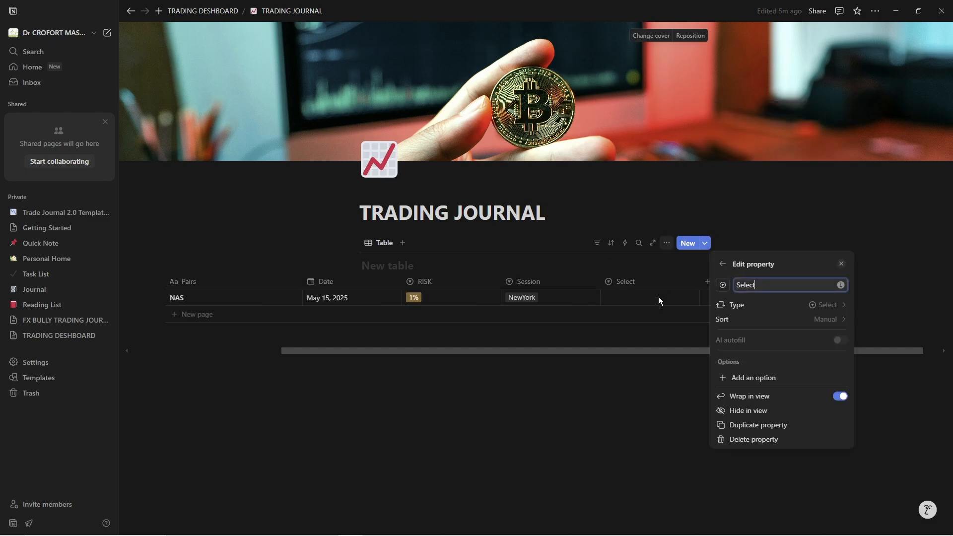
key("BackSpace")
key("BackSpace")
key("BackSpace")
key("BackSpace")
key("BackSpace")
key("BackSpace")
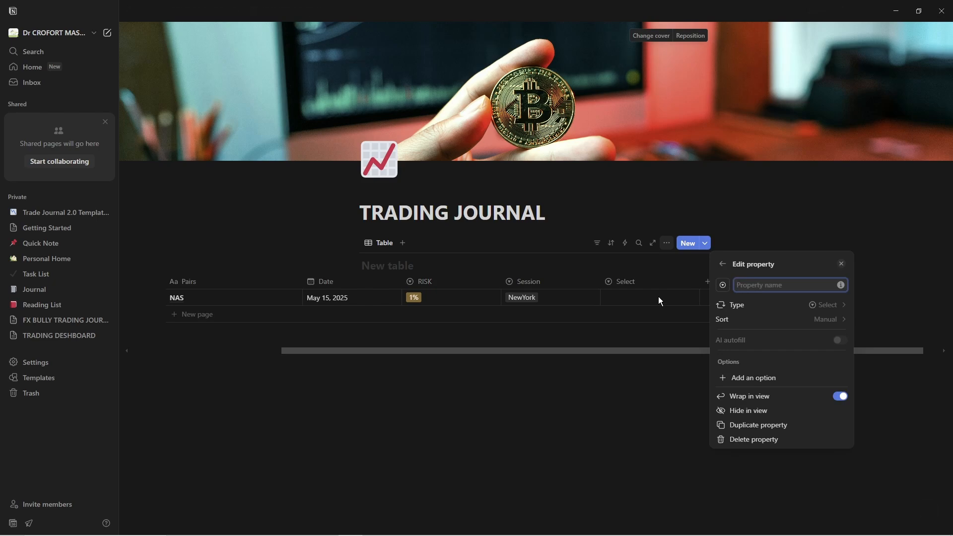
type("Time")
Create the Time options 8am, 9am and 2pm, and assign 9am to the NAS row
left_click(738, 378)
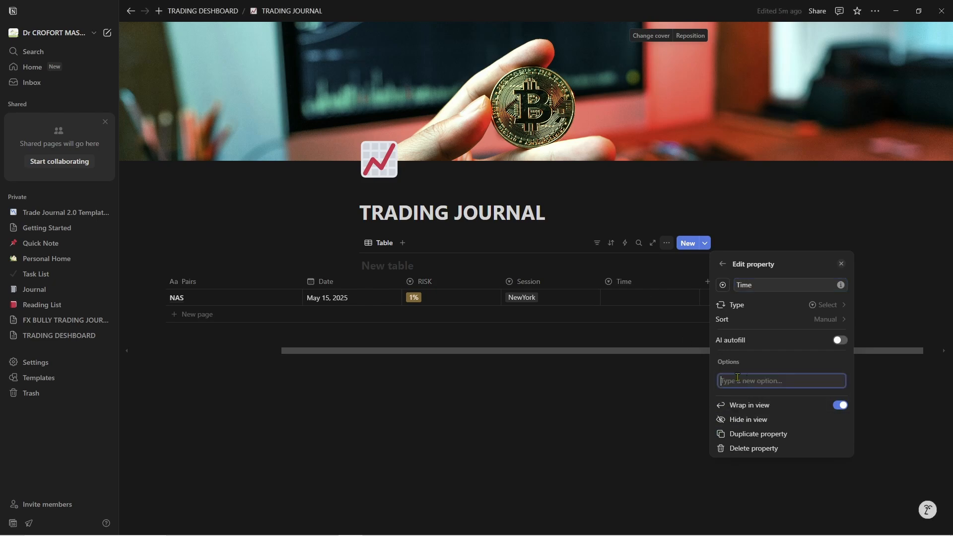
type("8")
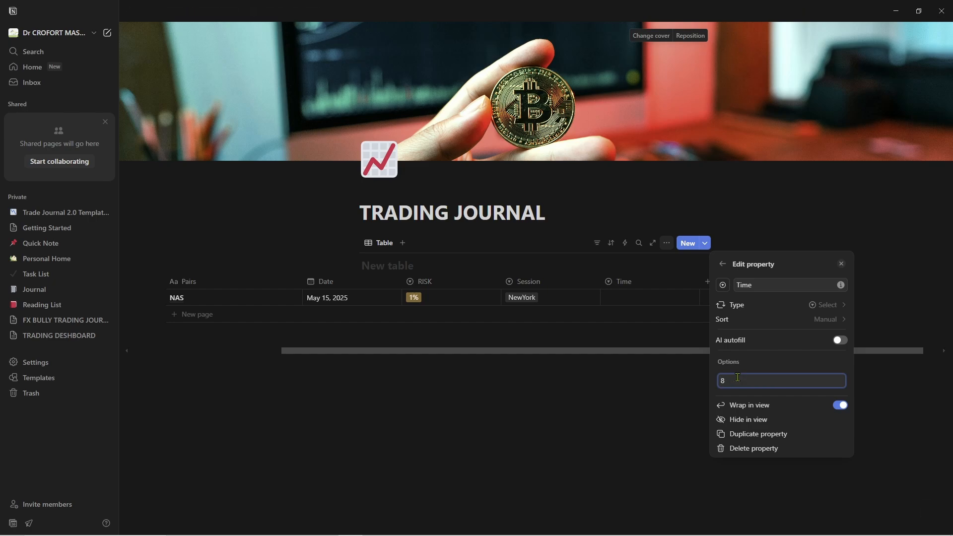
type("am")
key("Return")
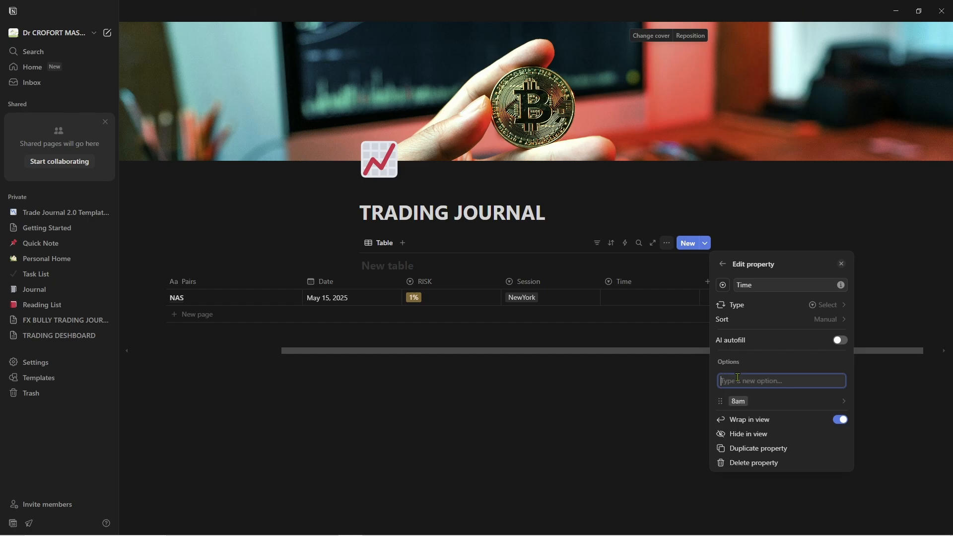
type("9am")
key("Return")
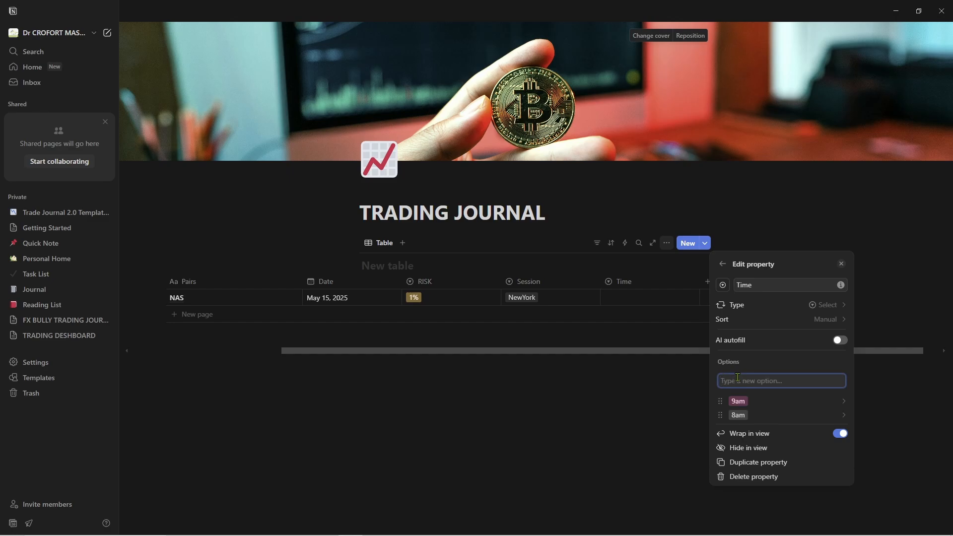
type("2pm")
key("Return")
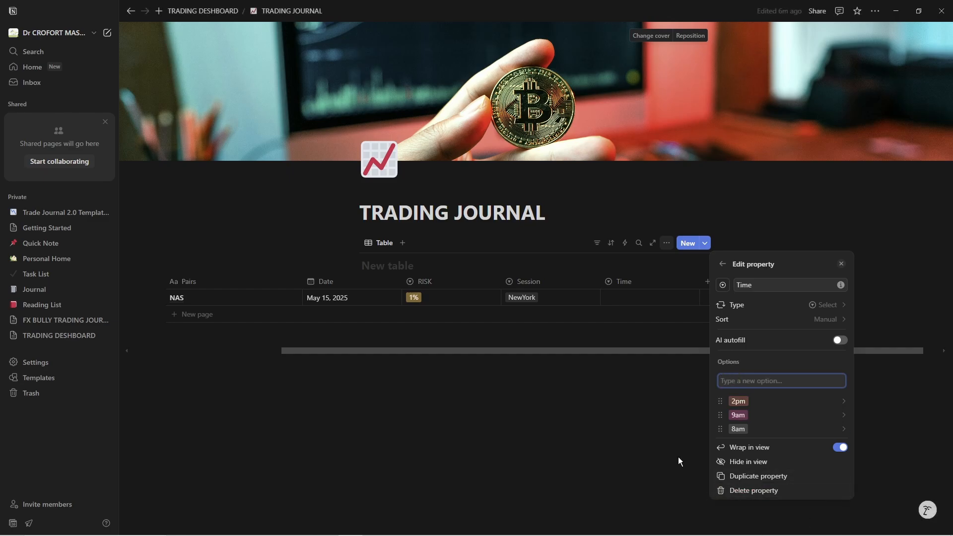
left_click(655, 410)
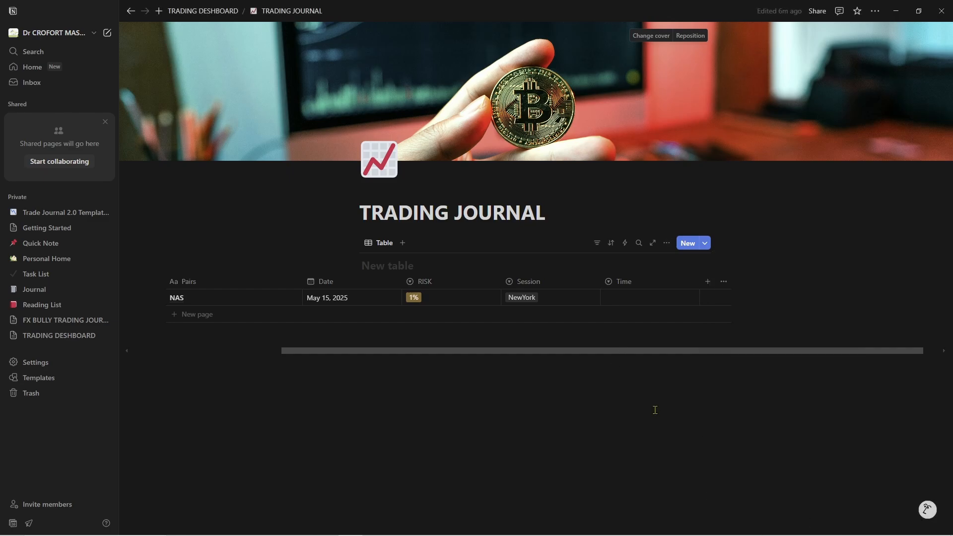
left_click(616, 299)
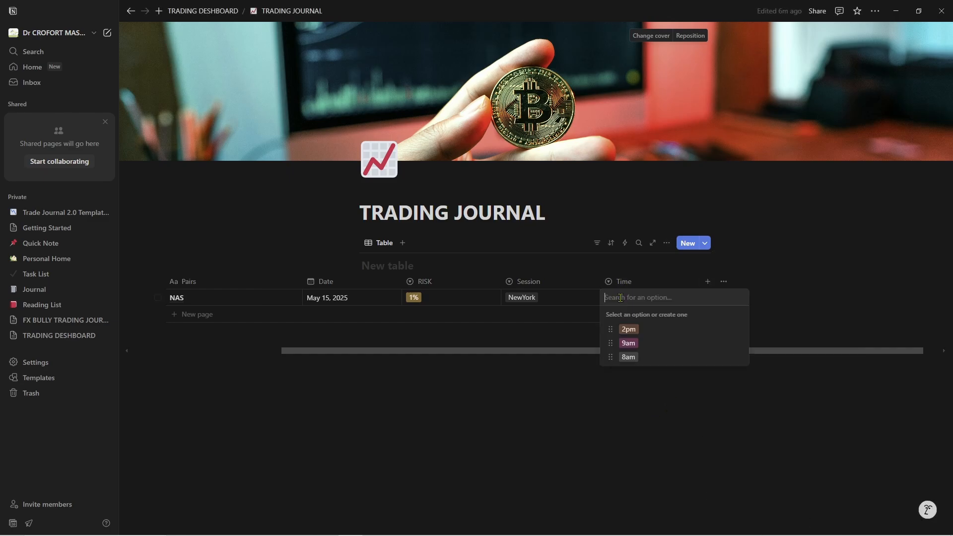
left_click(641, 348)
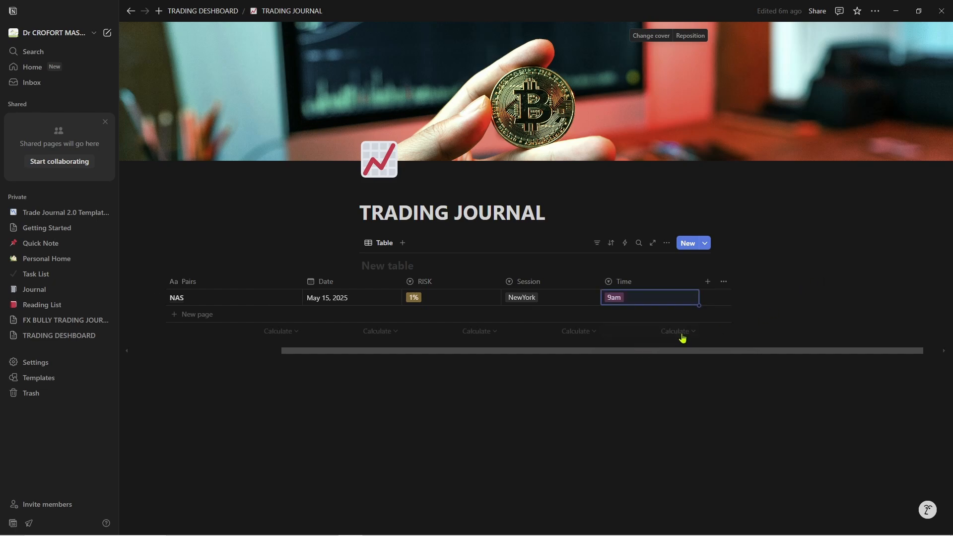
Add a Select property after the Time column and name it "Long term direction"
left_click(708, 281)
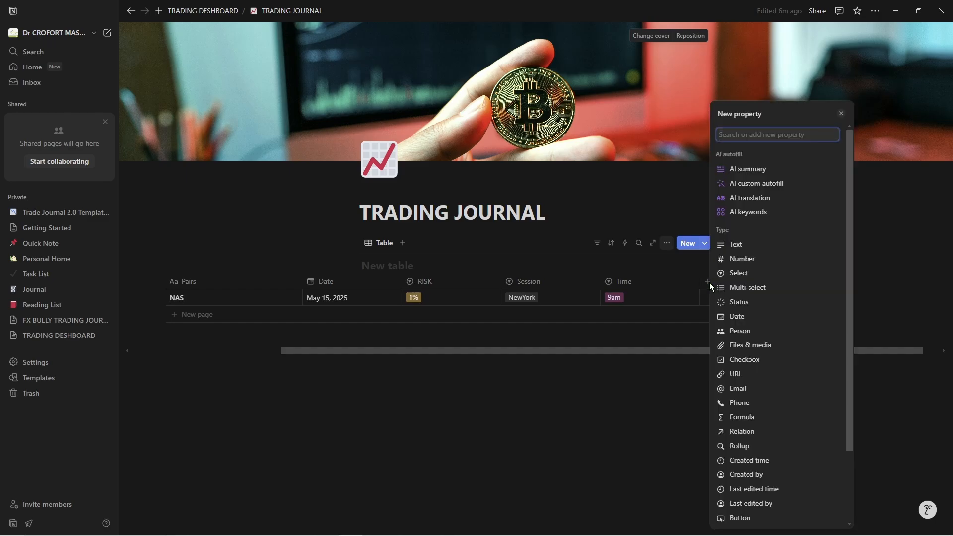
left_click(797, 278)
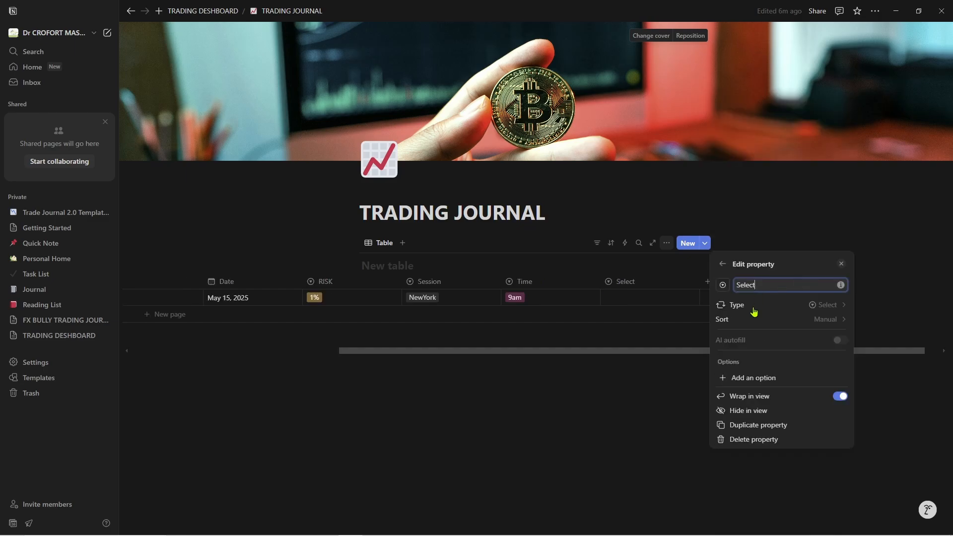
left_click_drag(771, 286, 677, 307)
key("BackSpace")
type("Lo")
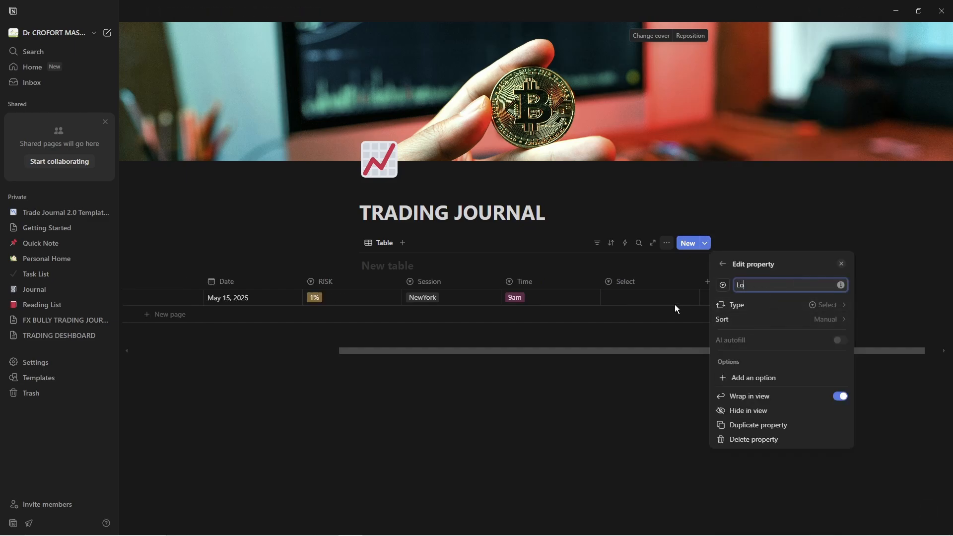
type("ng term direction")
Create the Long term direction options UPTREND and DOWNTREND, and assign UPTREND to the NAS row
left_click(751, 378)
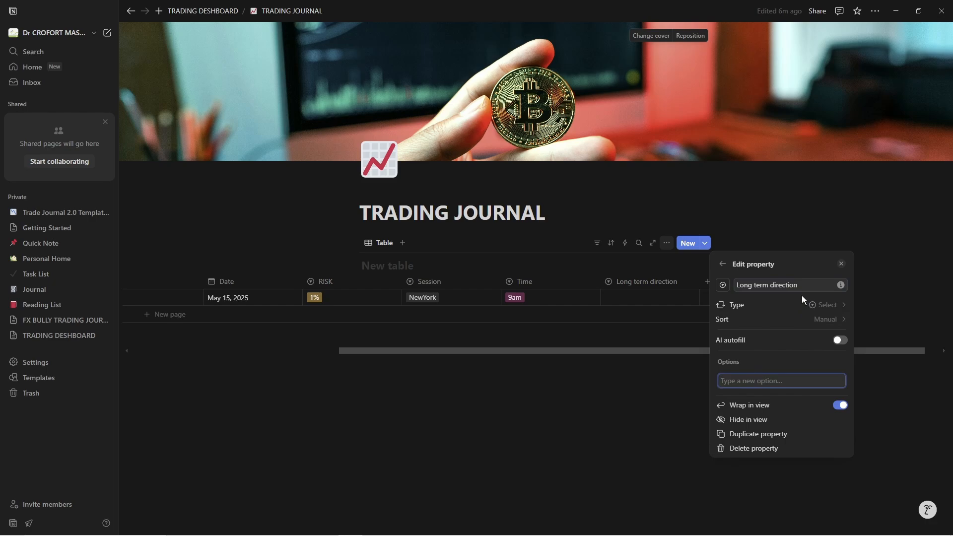
type("UP")
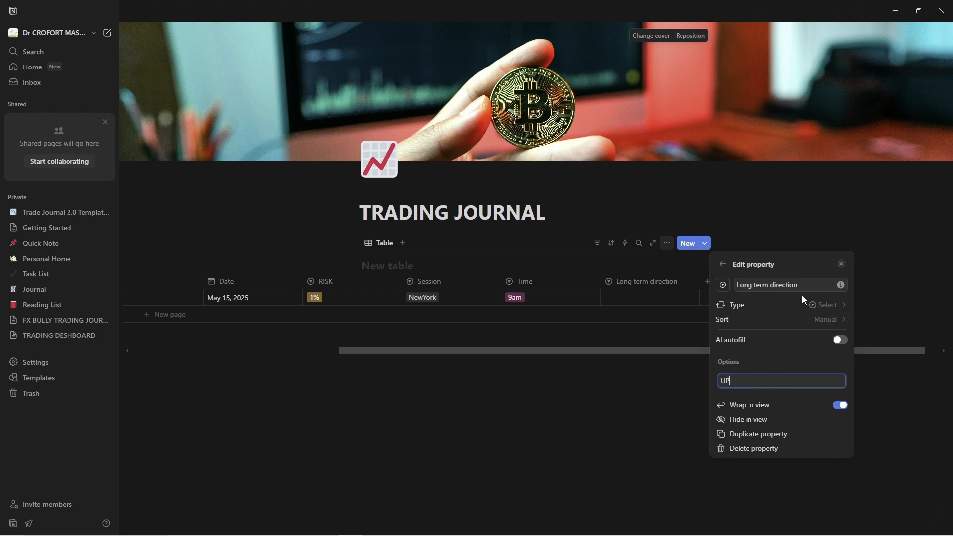
type("TREND")
key("Return")
type("DO")
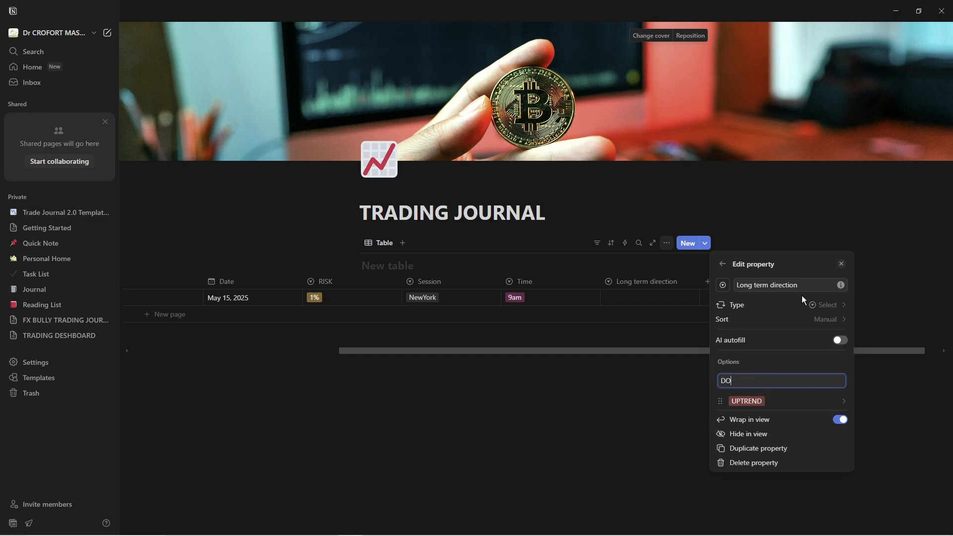
type("WNTREND")
key("Return")
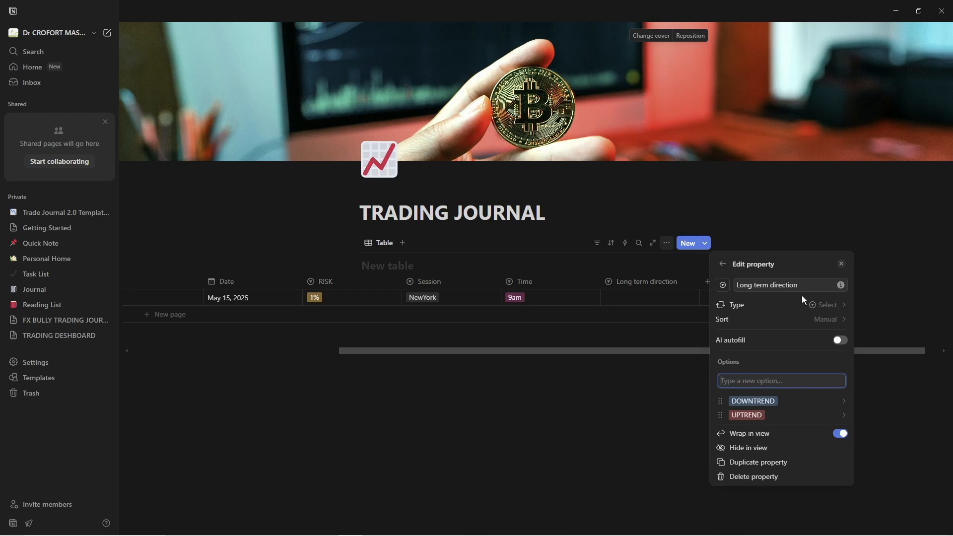
left_click(640, 434)
left_click(656, 297)
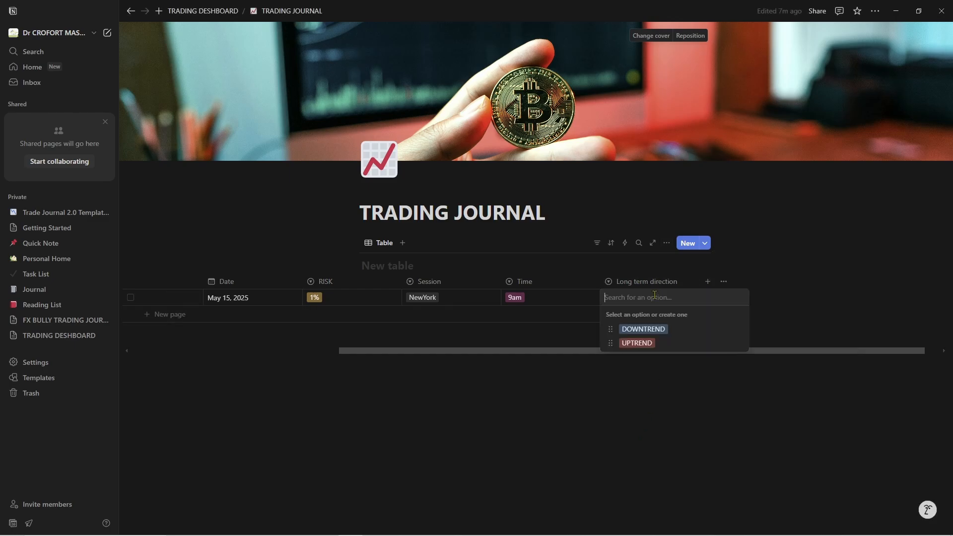
left_click(645, 343)
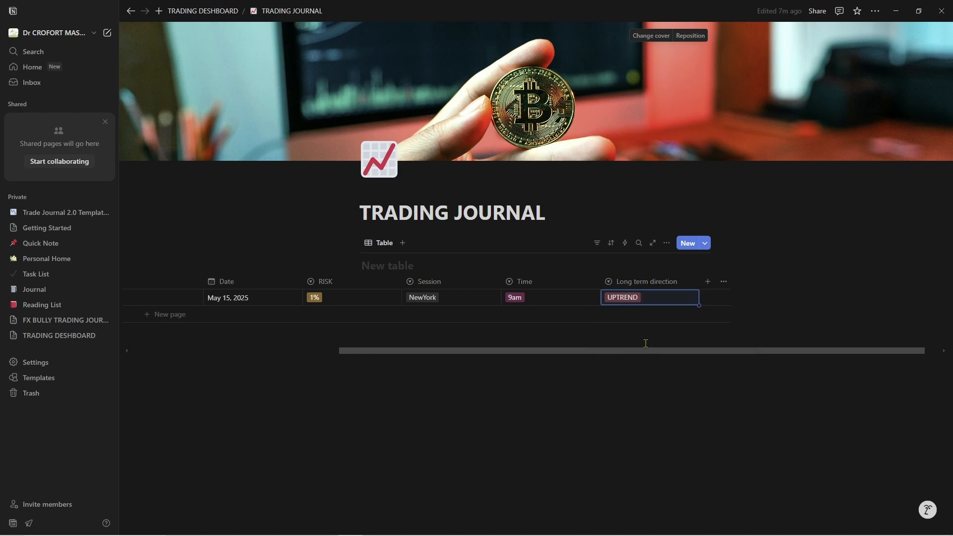
Add a Select property after the Long term direction column and name it "Short term direction"
left_click(708, 285)
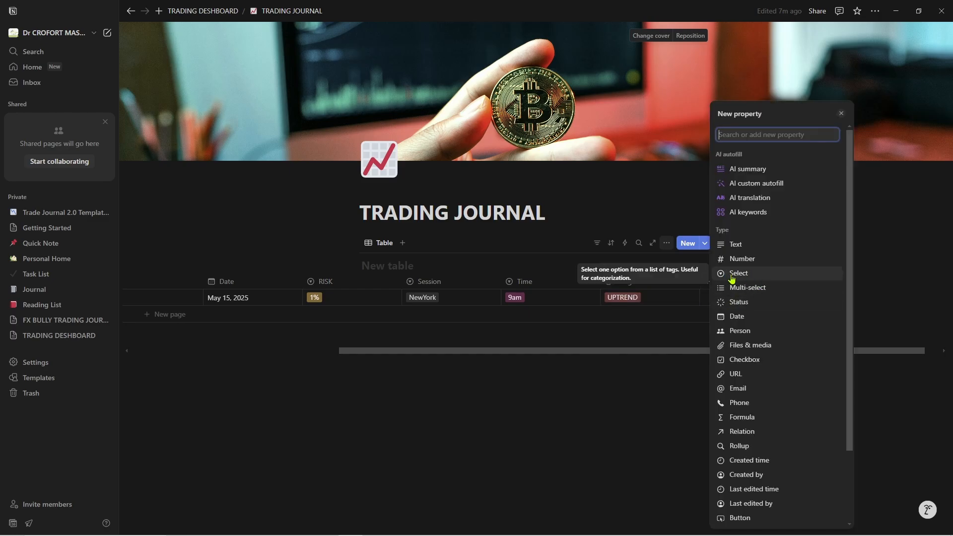
left_click(734, 275)
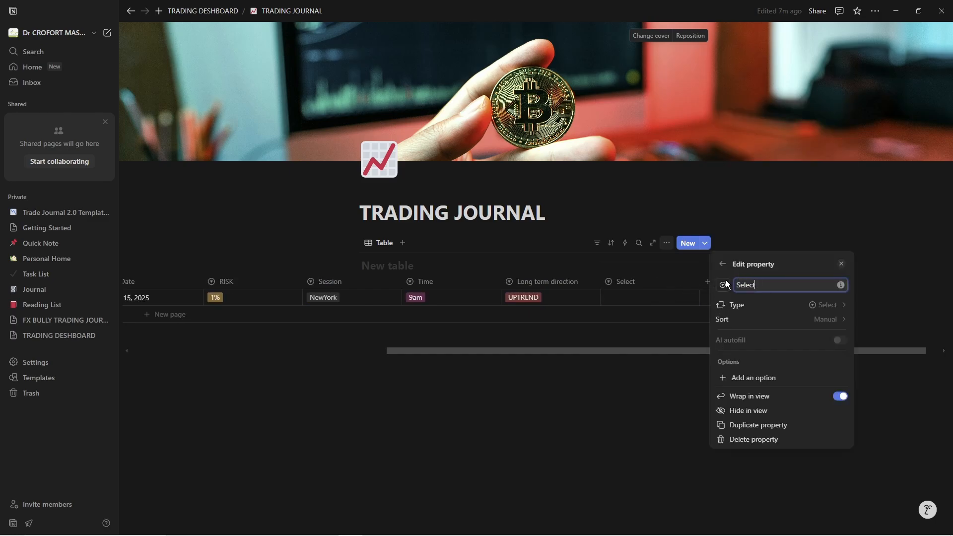
double_click(754, 285)
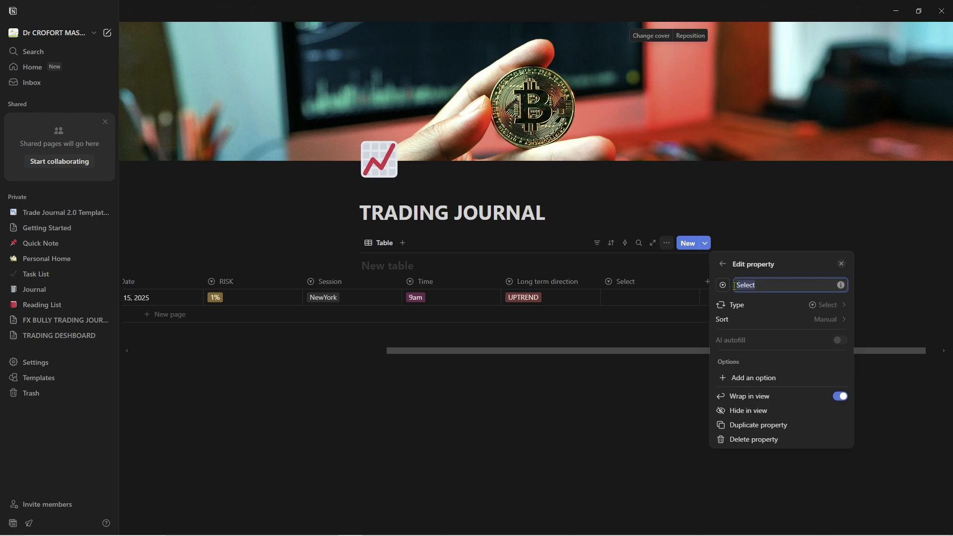
type("SH")
key("BackSpace")
type("hort term direction")
Create the Short term direction options DOWNTREND and UPTREND, and assign DOWNTREND to the NAS row
left_click(726, 384)
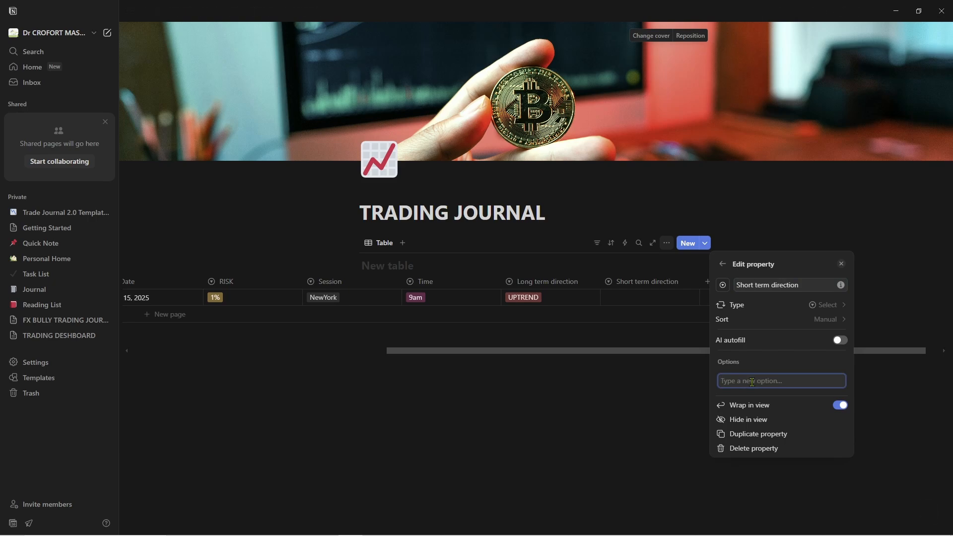
type("DOWNTREND")
key("Return")
type("U")
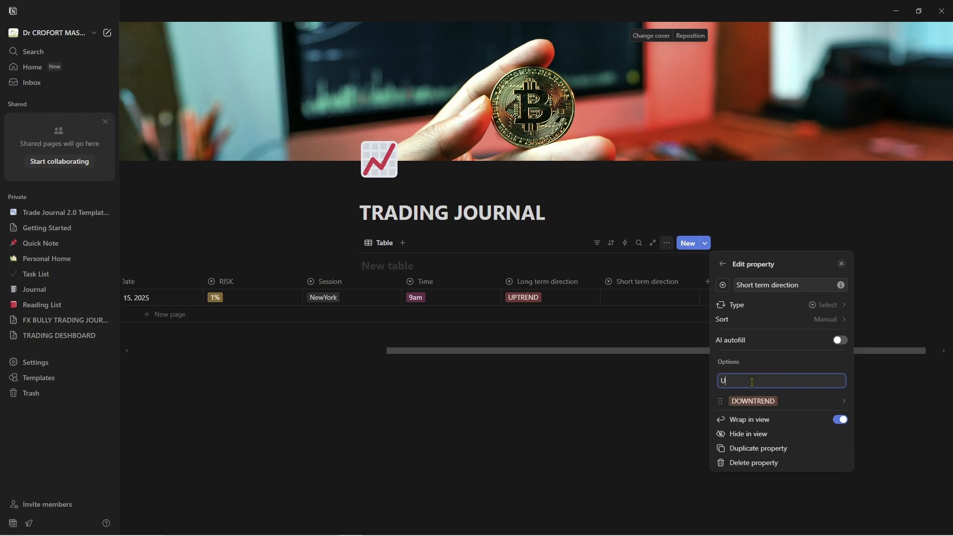
type("PTREND")
key("Return")
key("Escape")
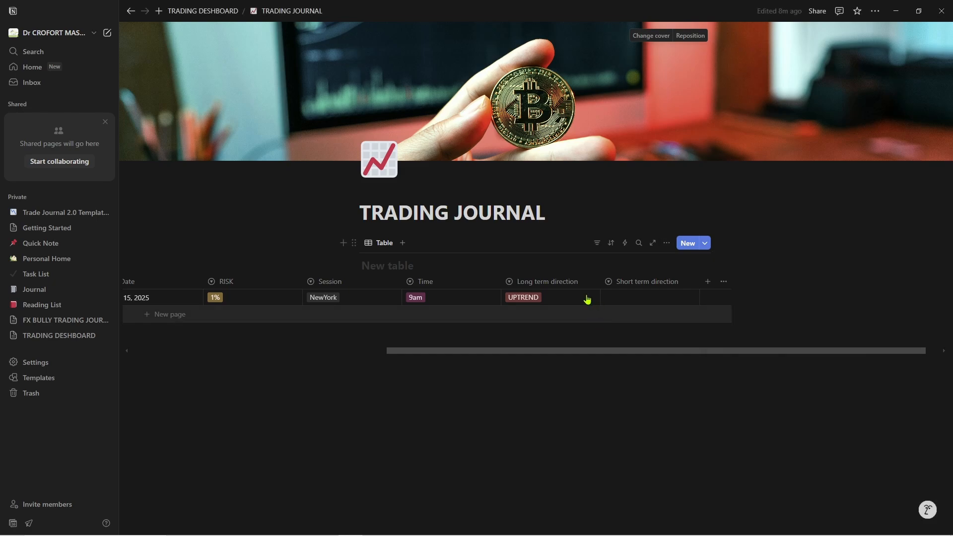
left_click(622, 301)
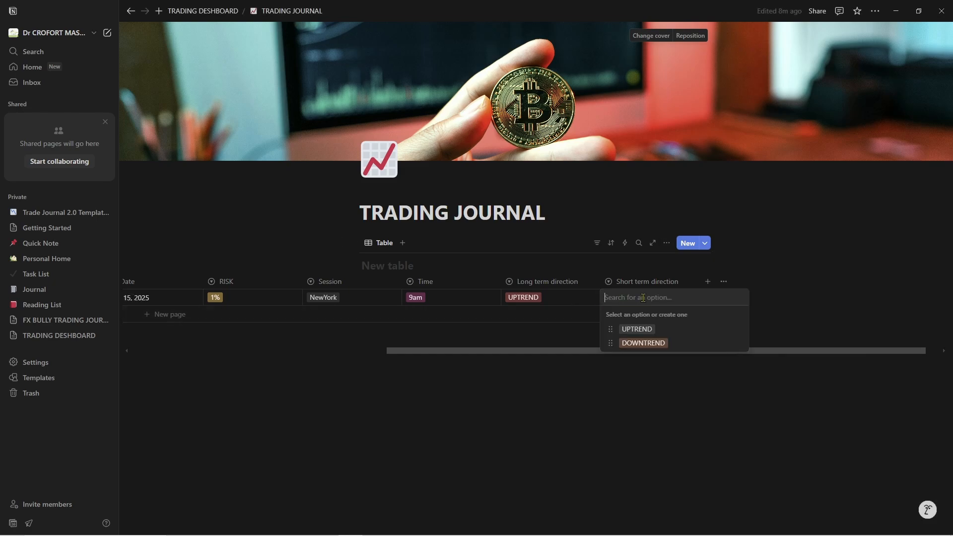
left_click(636, 347)
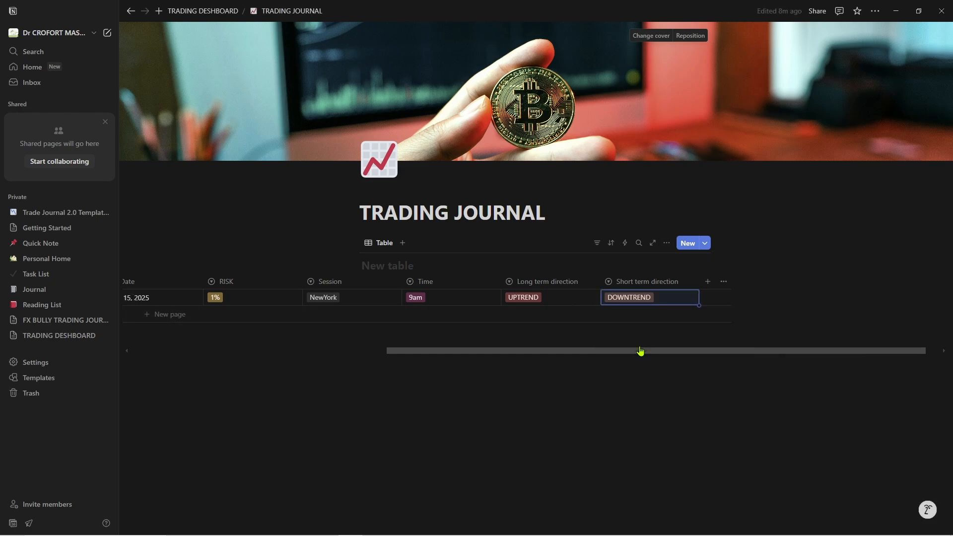
Add a Select property after the Short term direction column and name it "Risk to Rward"
left_click(708, 283)
left_click(744, 272)
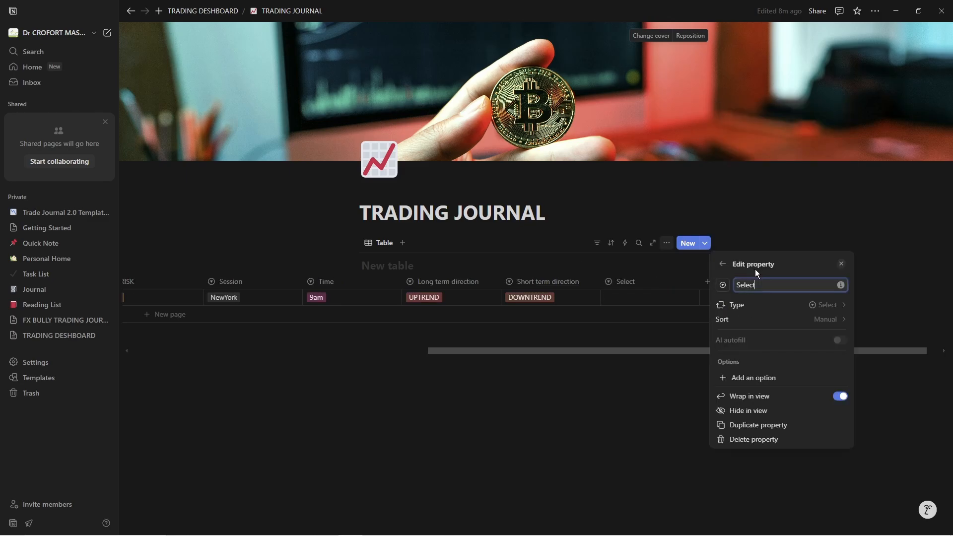
key("BackSpace")
key("BackSpace")
key("BackSpace")
key("BackSpace")
key("BackSpace")
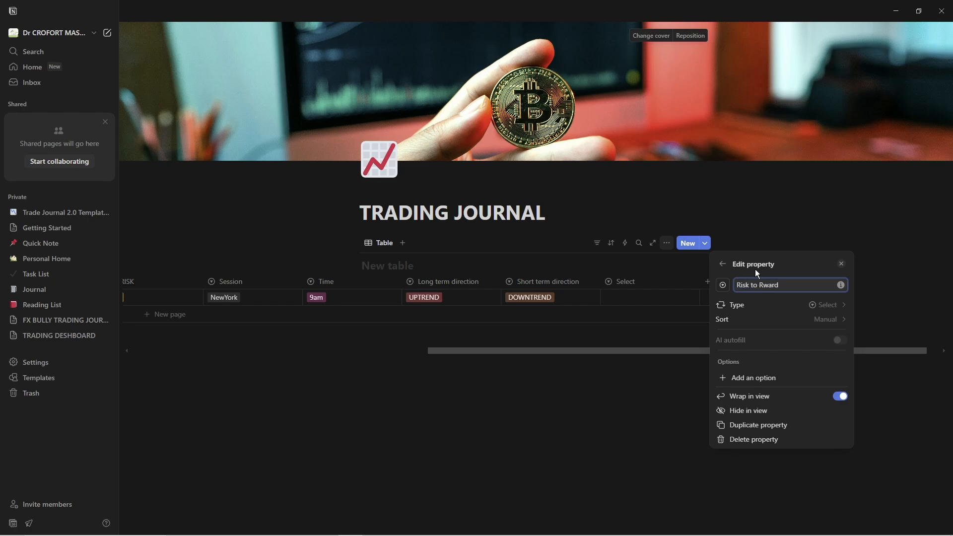
Create the options 1:3, 1:2 and 1:4 for the Risk to Rward property
left_click(781, 378)
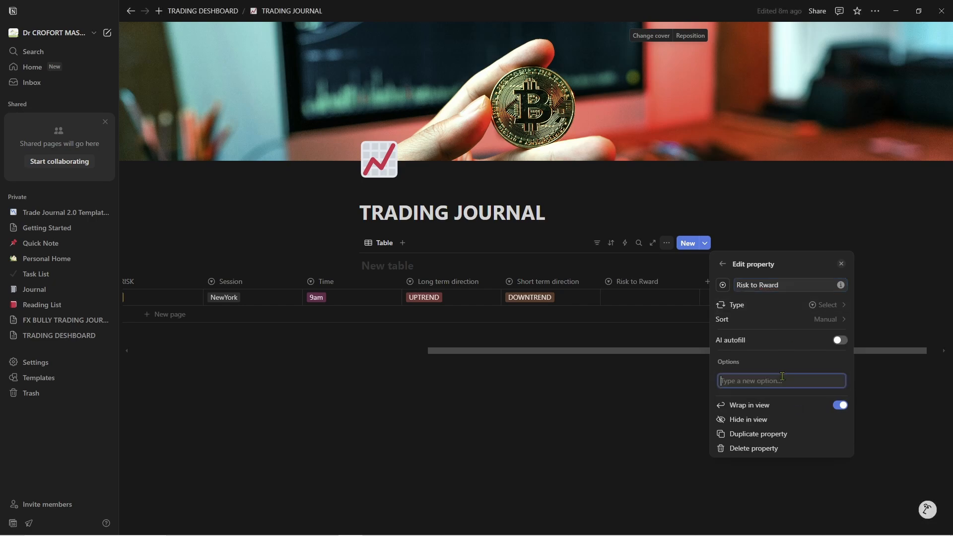
type("1/")
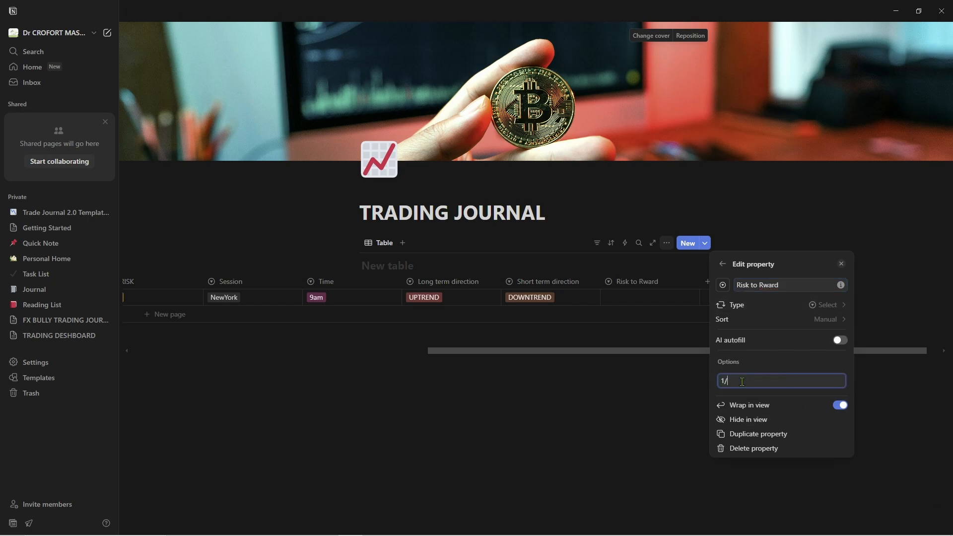
key("BackSpace")
type(":3")
key("Return")
type("1")
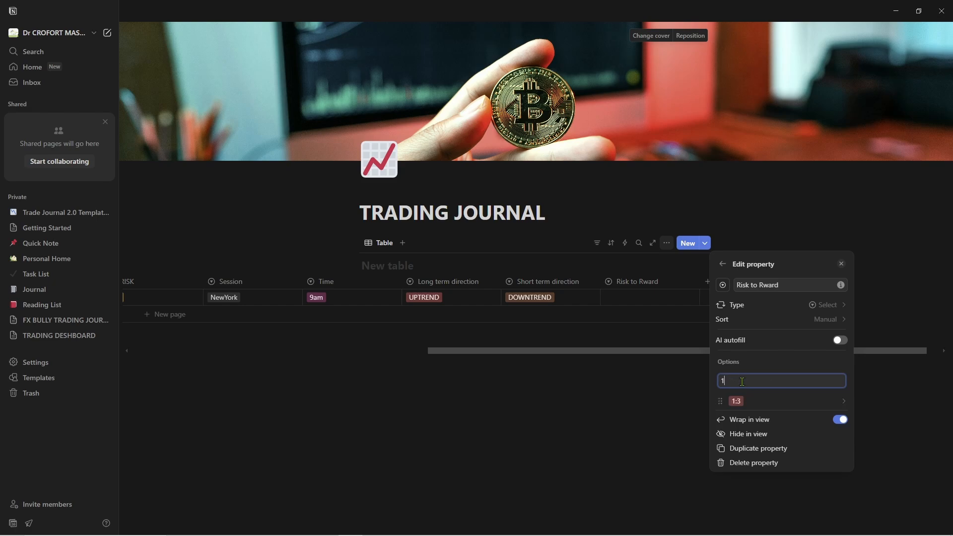
type(":1")
key("BackSpace")
type("2")
key("Return")
type("1:")
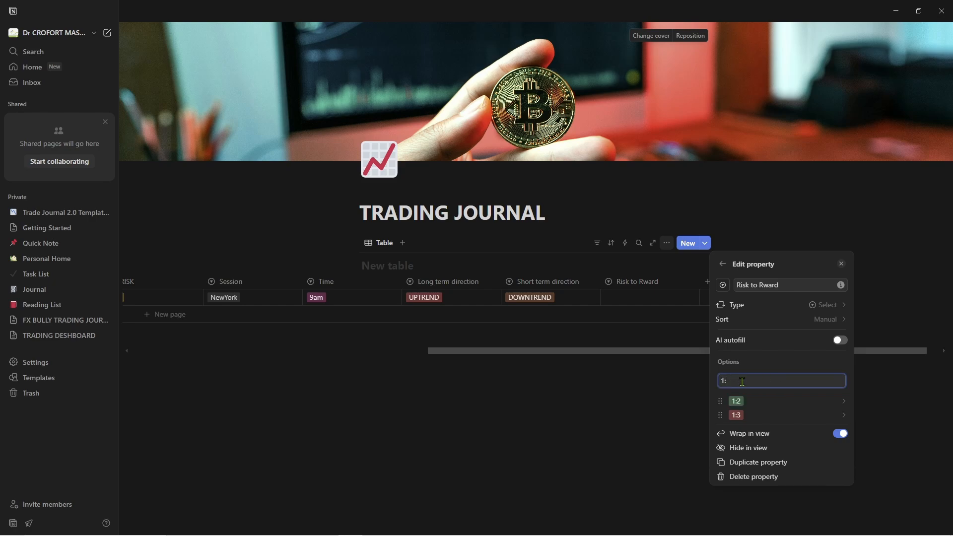
type("4")
key("Return")
left_click(671, 424)
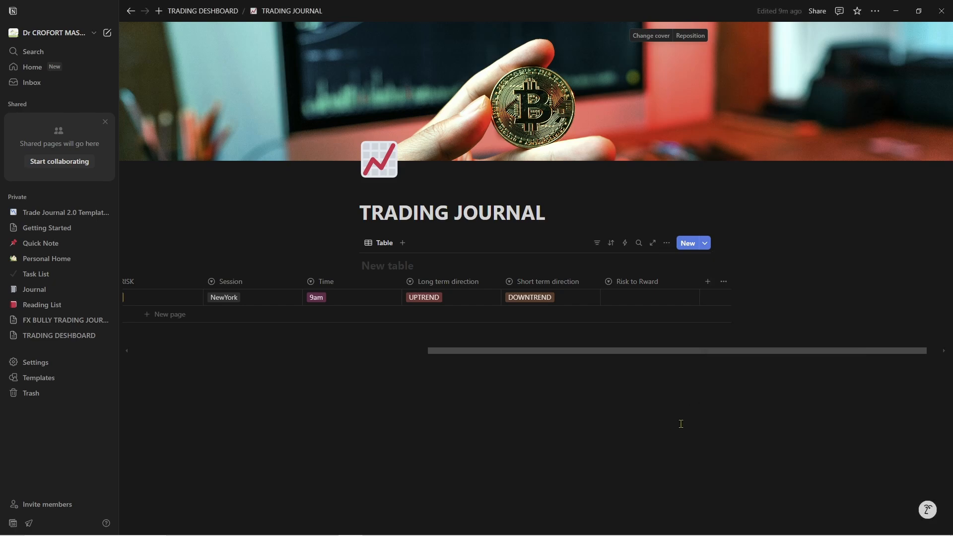
Assign 1:3 to the NAS row's Risk to Rward and move that column between RISK and Session
left_click(632, 300)
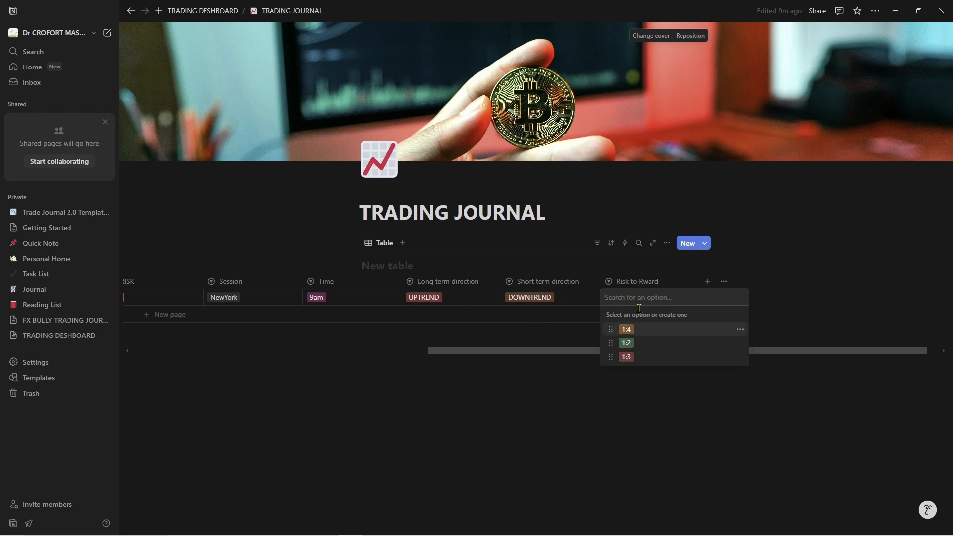
left_click(628, 358)
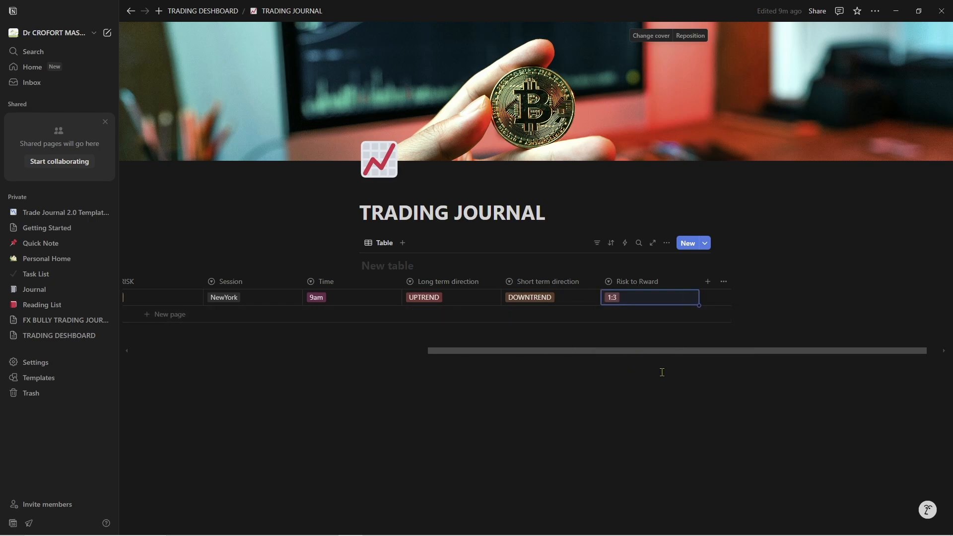
left_click(740, 321)
left_click_drag(640, 288, 249, 294)
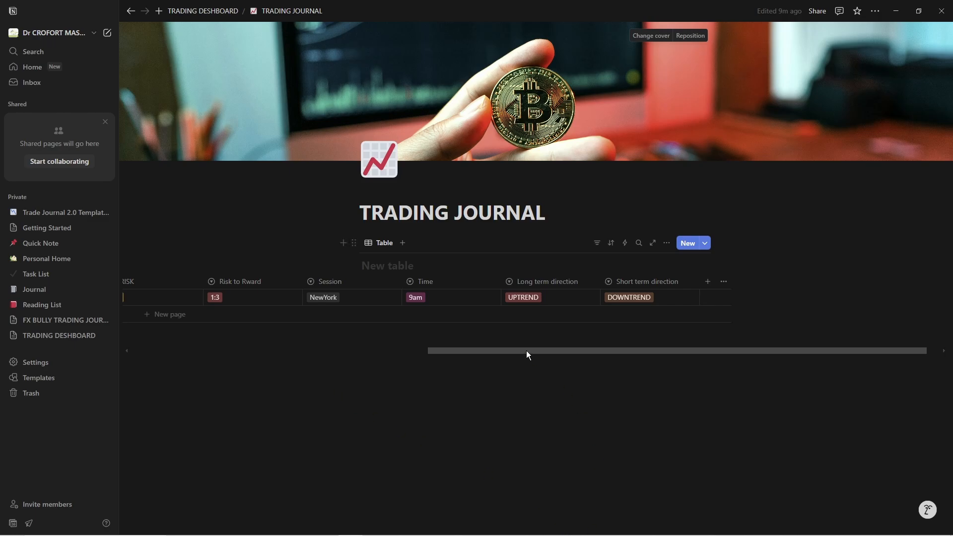
left_click_drag(527, 351, 395, 345)
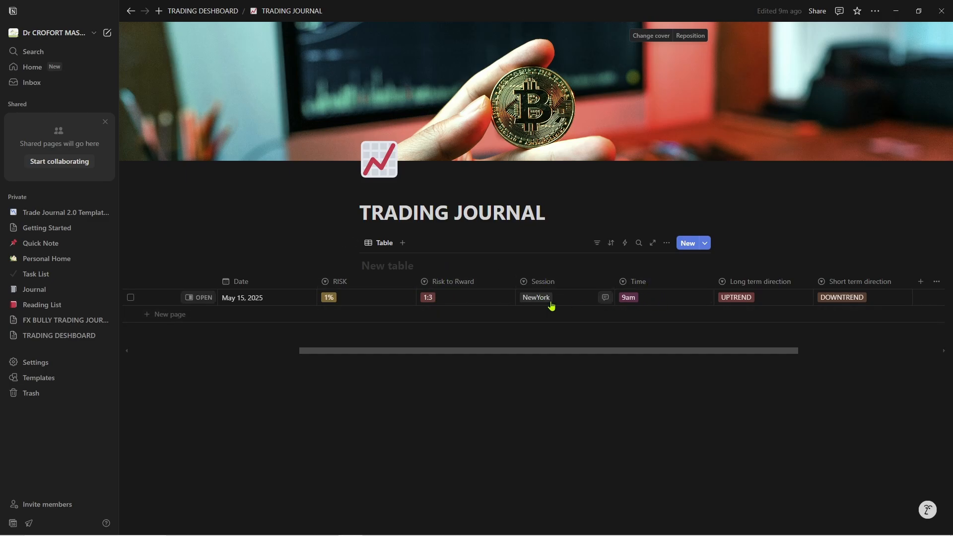
Add a Multi-select property after the Short term direction column and name it "Confluence"
left_click_drag(436, 352, 683, 361)
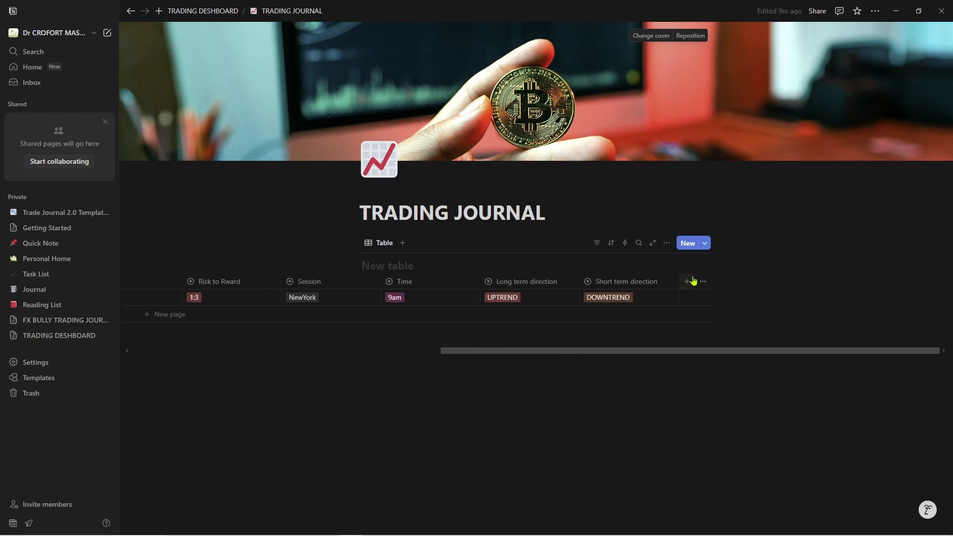
left_click(693, 282)
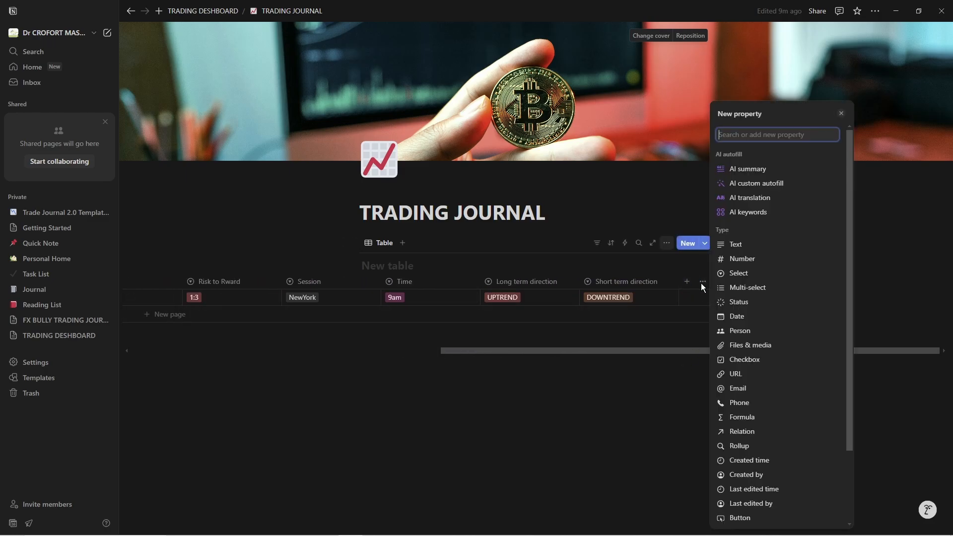
left_click(745, 294)
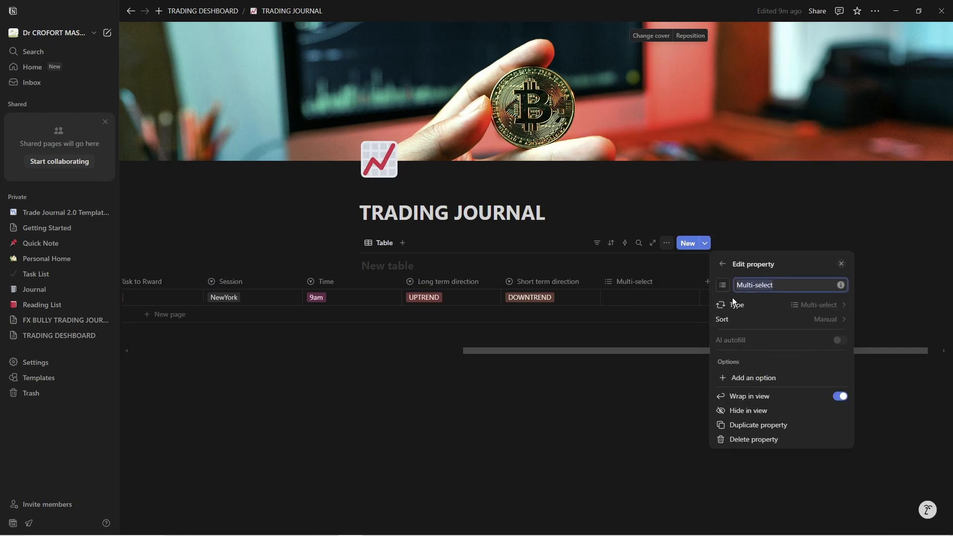
type("C")
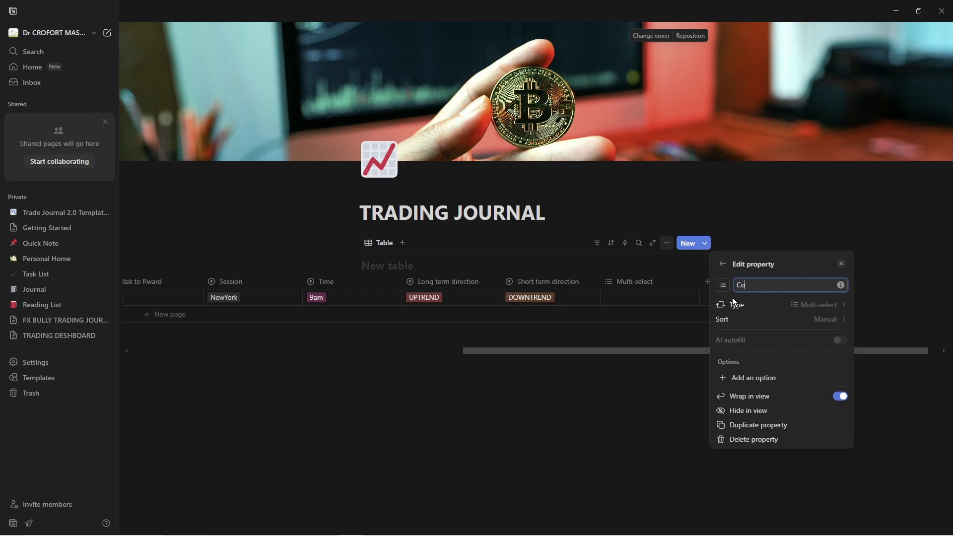
type("onfluence")
Create the options IRL, ERL and OB for the Confluence property
left_click(755, 378)
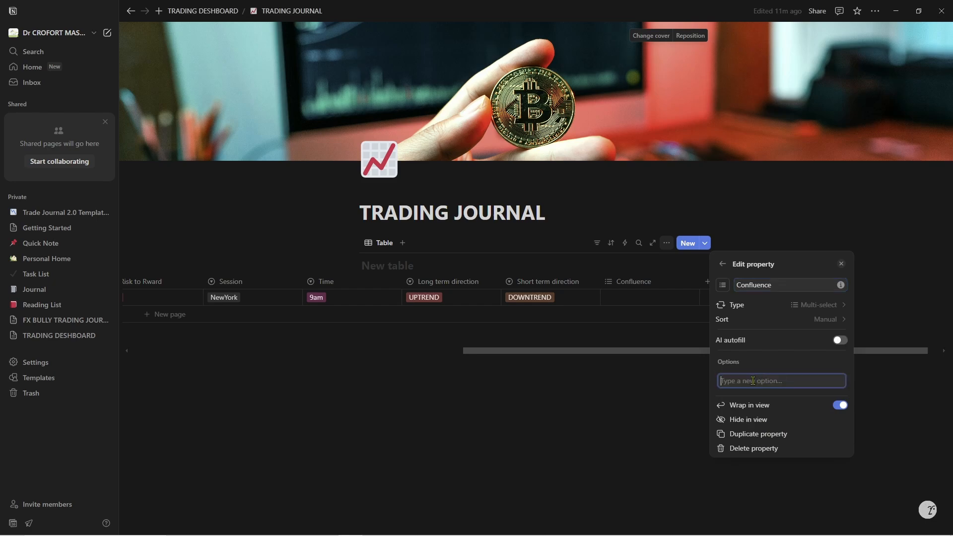
type("IRL")
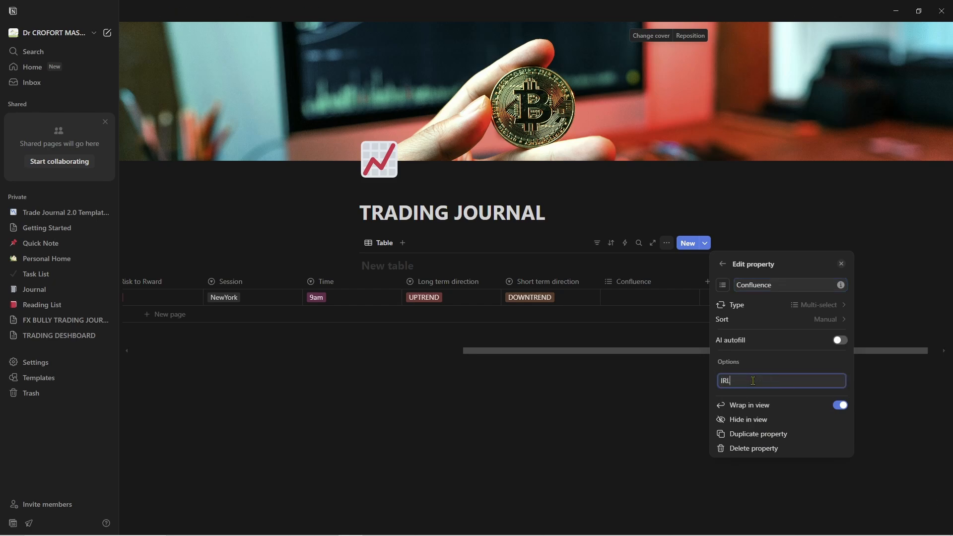
key("Return")
type("EX")
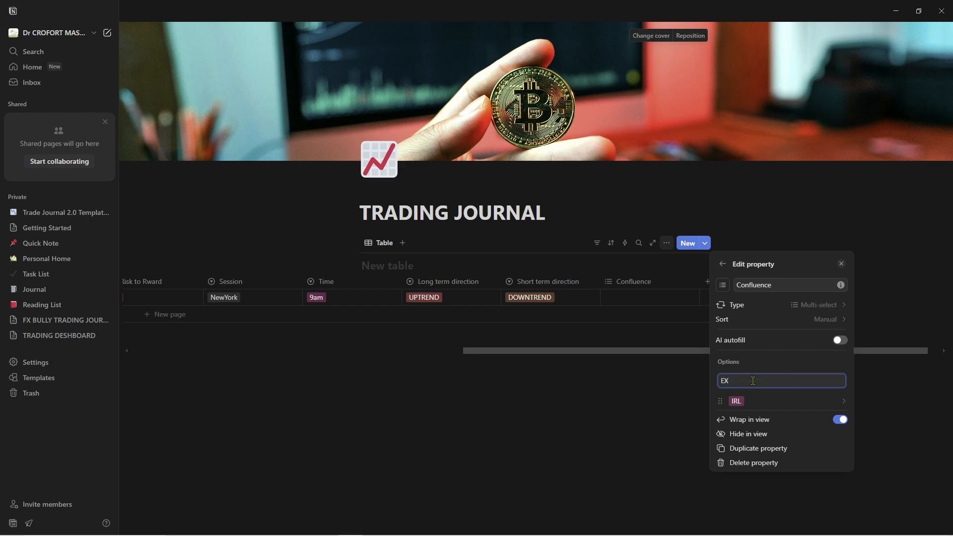
key("BackSpace")
type("RL")
key("Return")
type("OB")
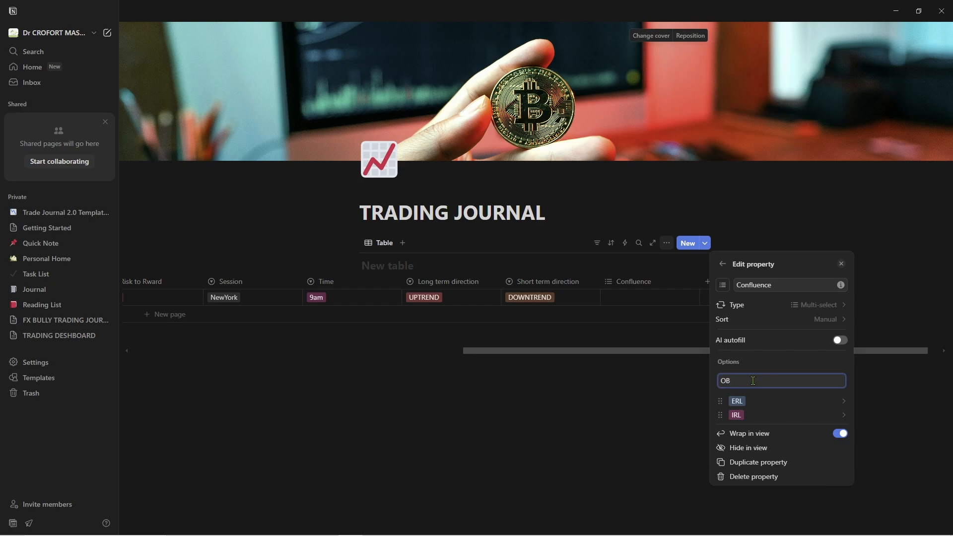
key("Return")
Add the options FVG, BREAKER BLOCKS and REJECTION BLOCK to the Confluence property
type("FVG")
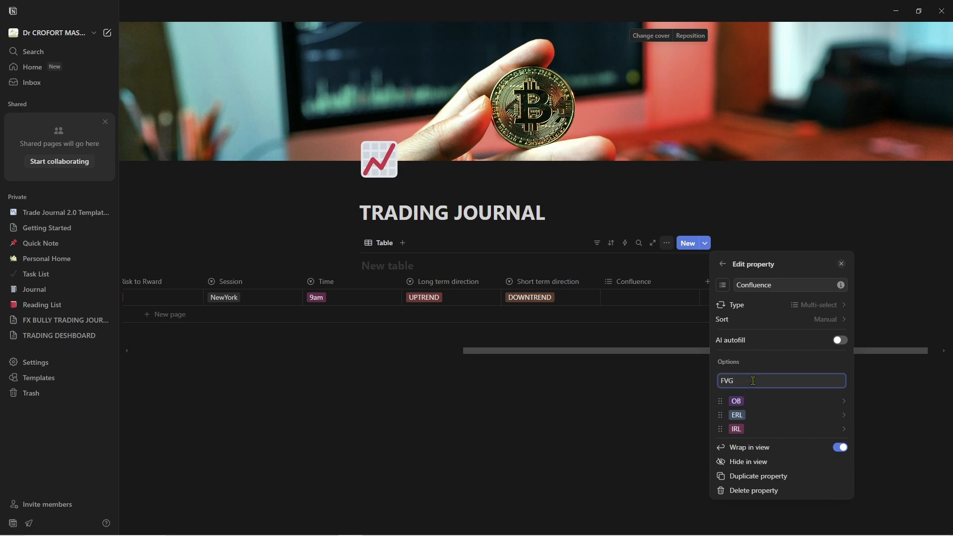
key("Return")
type("BE")
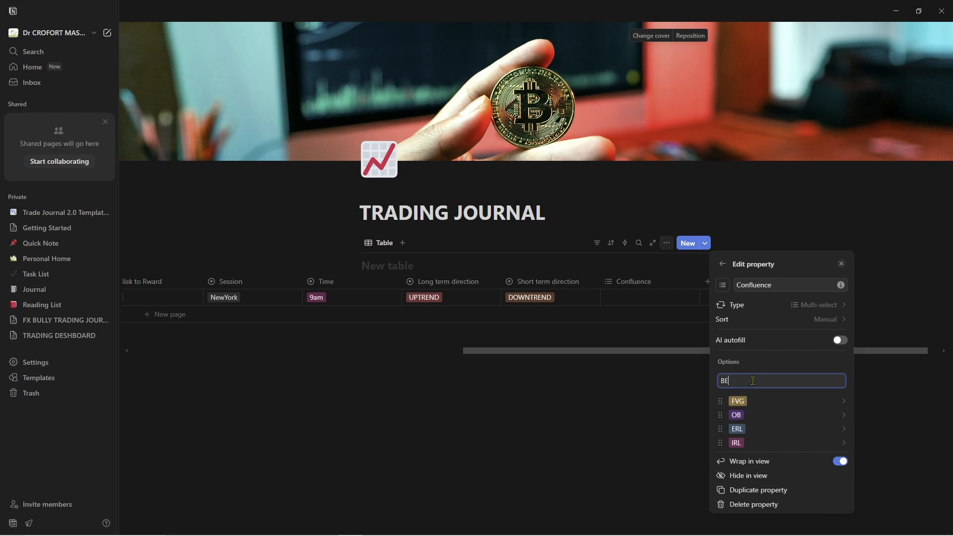
type("REAKER BLOCKS")
key("Return")
type("REJEC")
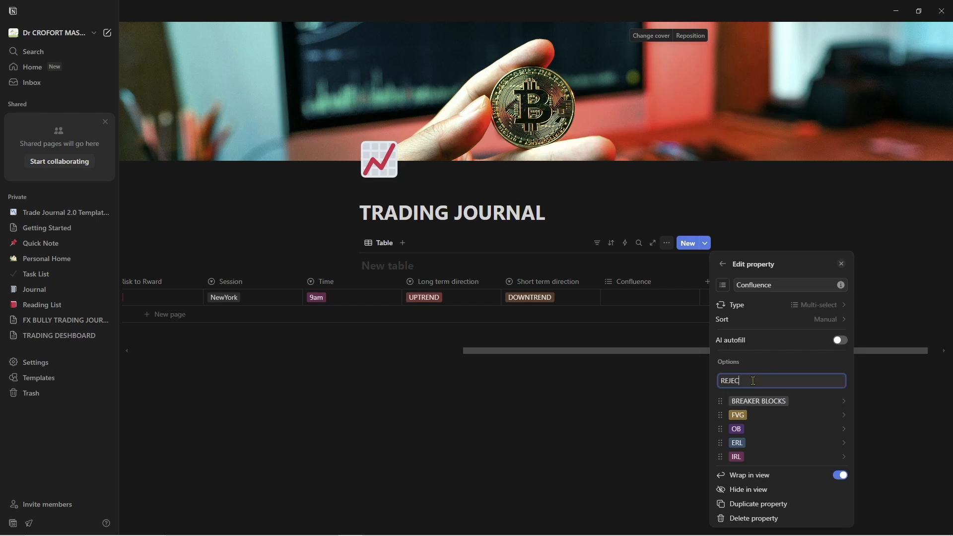
type("TION BLOCK")
key("Return")
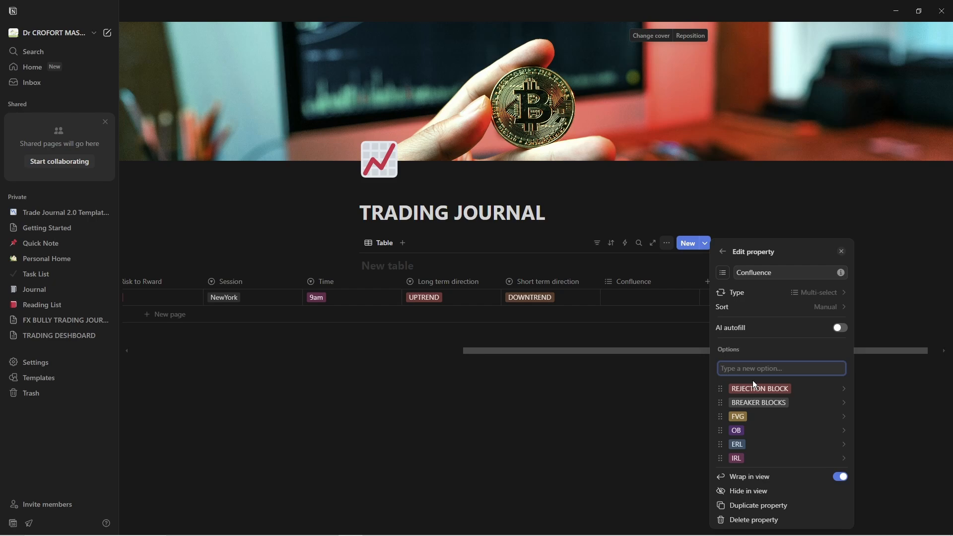
left_click(612, 422)
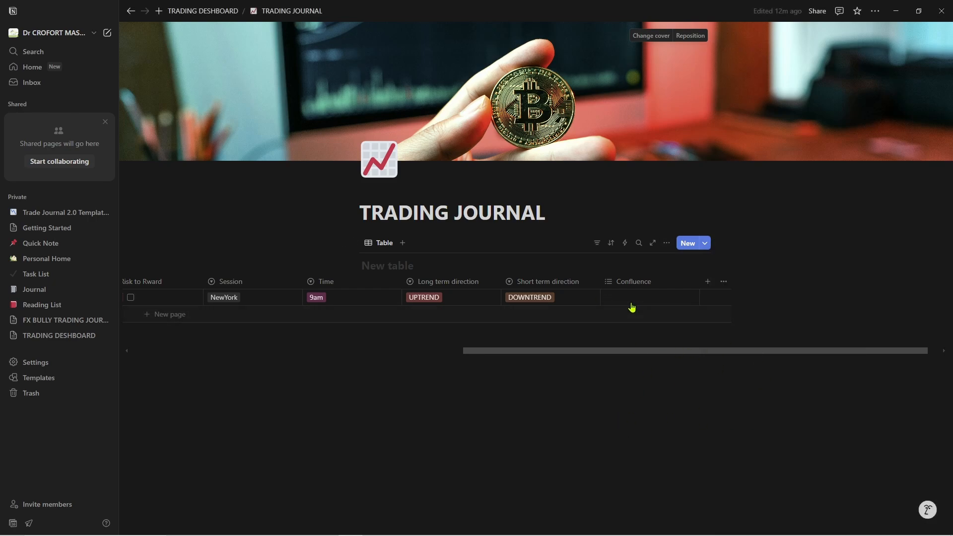
Assign the IRL and OB options to the Confluence cell of the NAS row
left_click(643, 281)
left_click(634, 283)
left_click(634, 298)
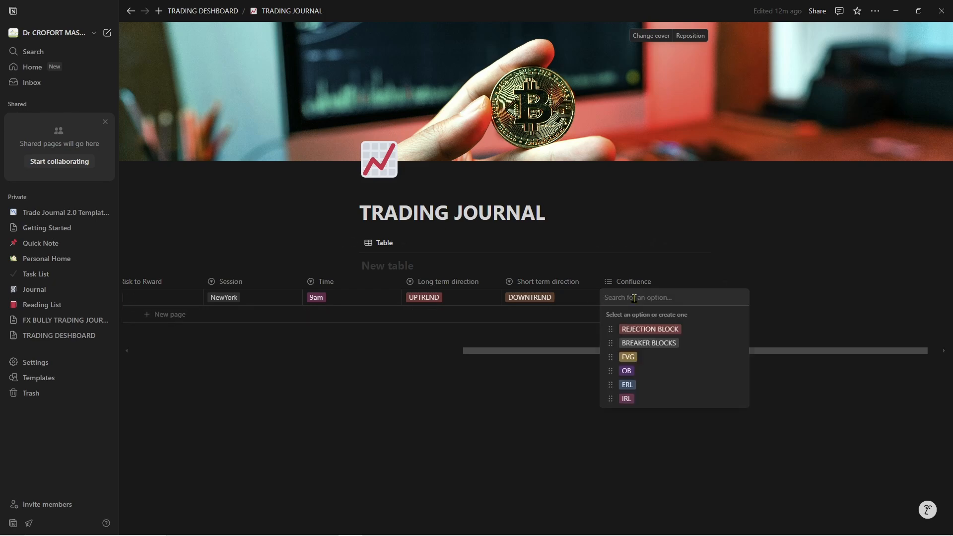
left_click(638, 400)
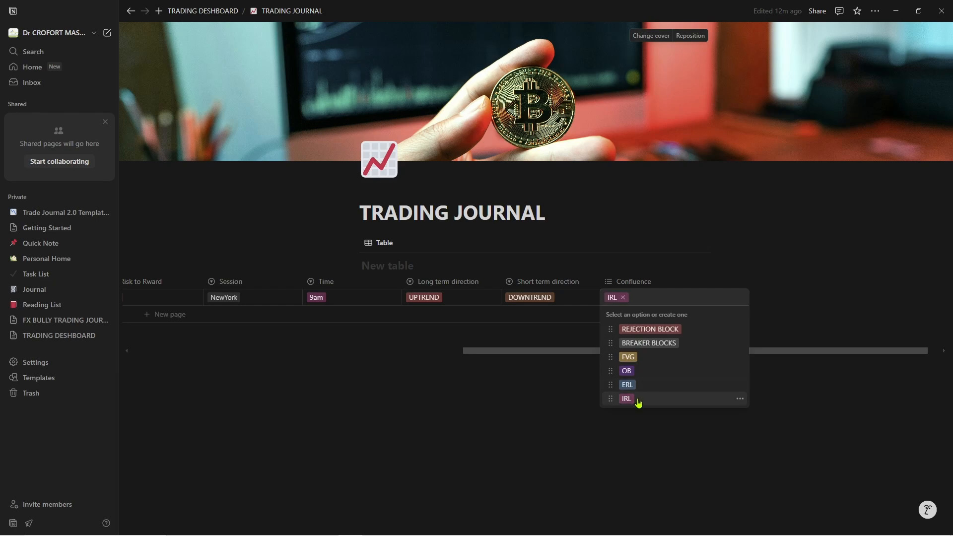
left_click(673, 376)
key("Escape")
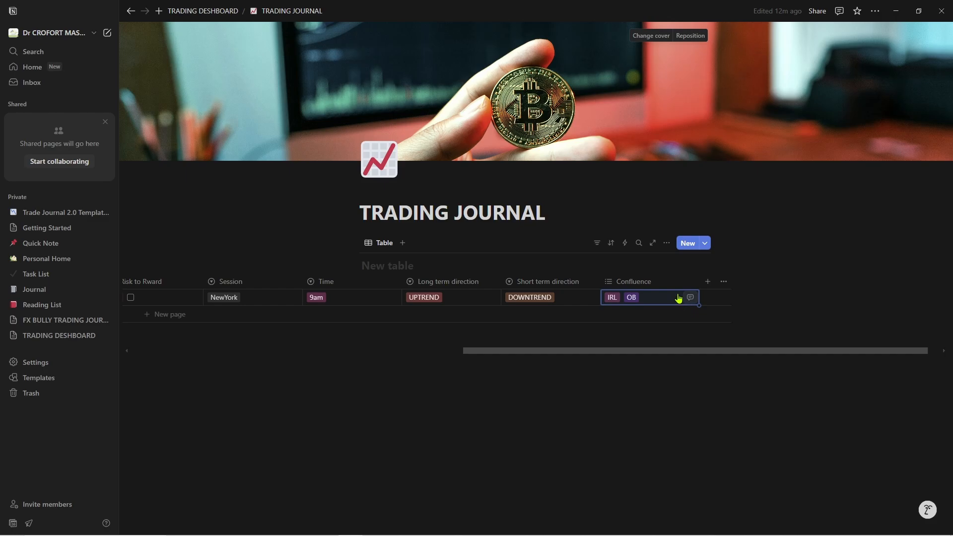
Add a Multi-select property after the Confluence column and name it "Confirmations and entry"
left_click(709, 282)
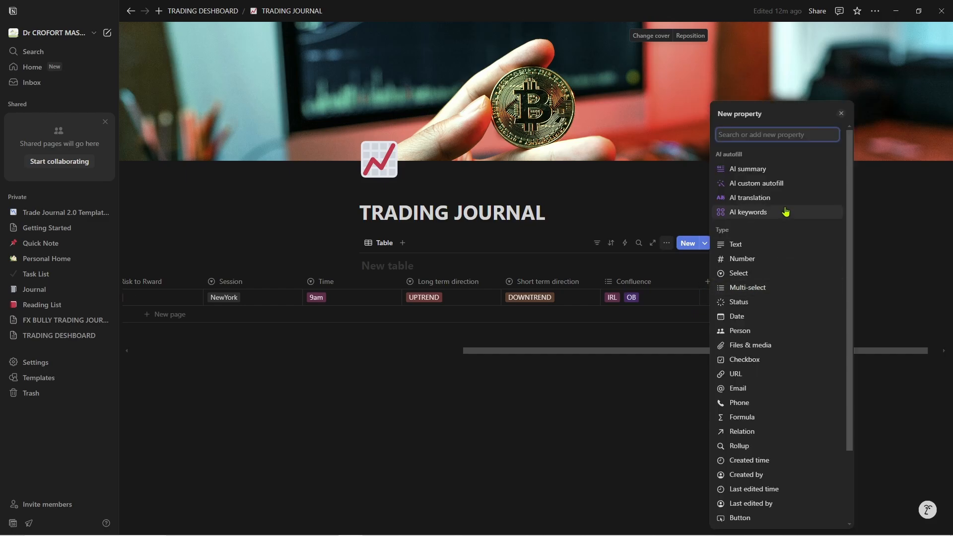
left_click(777, 289)
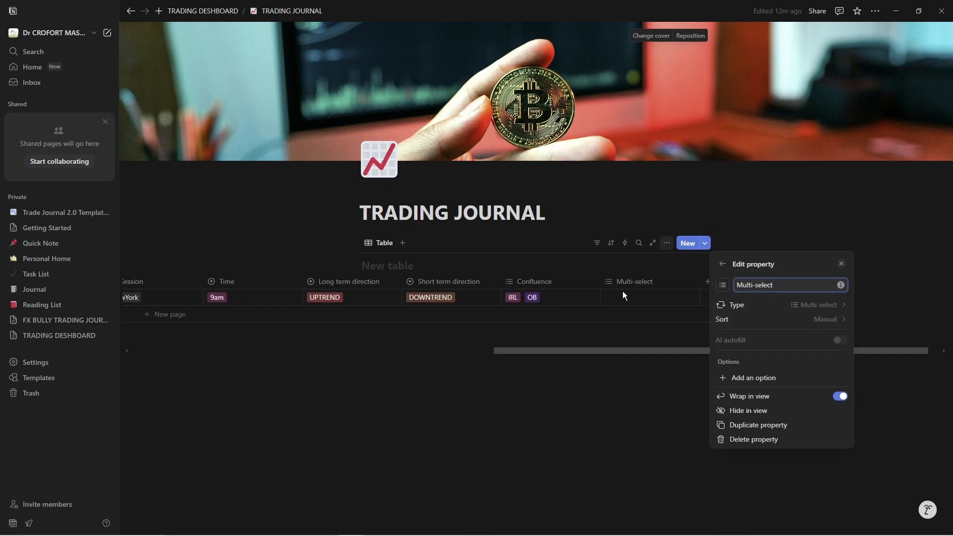
left_click(636, 282)
left_click(636, 282)
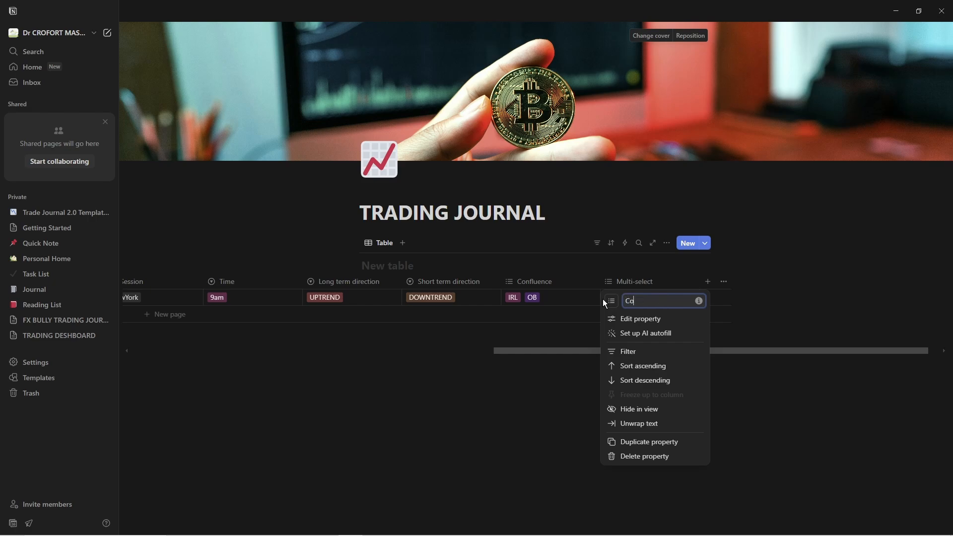
type("onfirmations and entry")
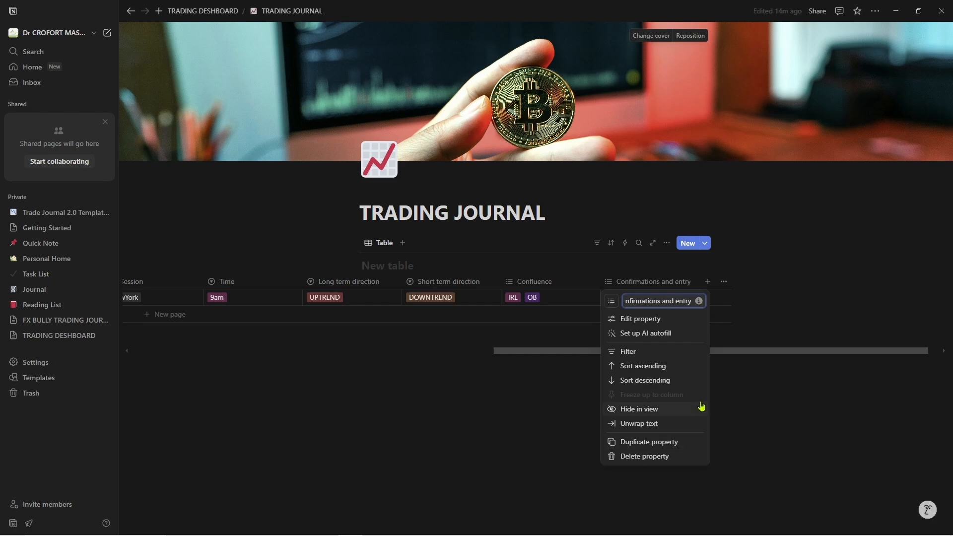
Create the options M15 OB, M5 FVG, M15 FVG, M5 OB and Breaker block for the Confirmations and entry property
left_click(634, 328)
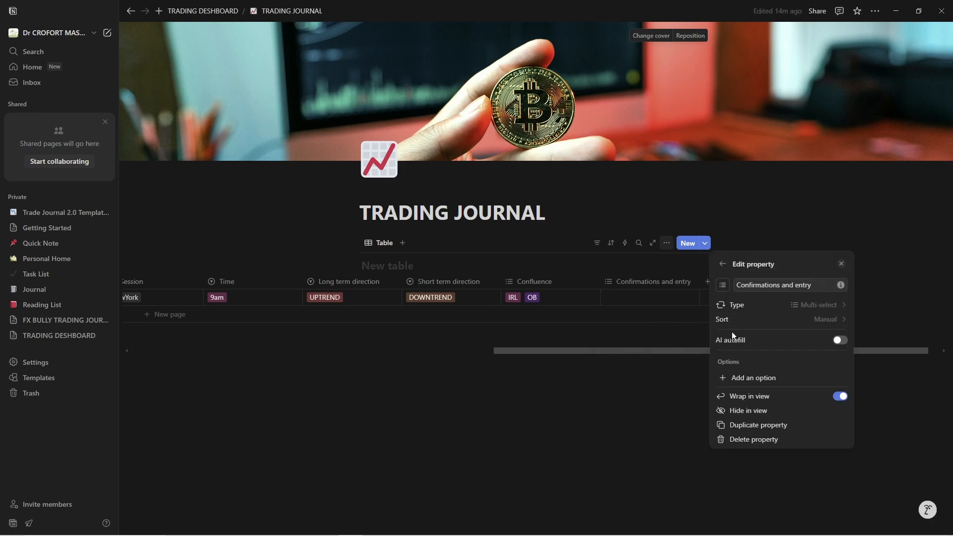
left_click(747, 380)
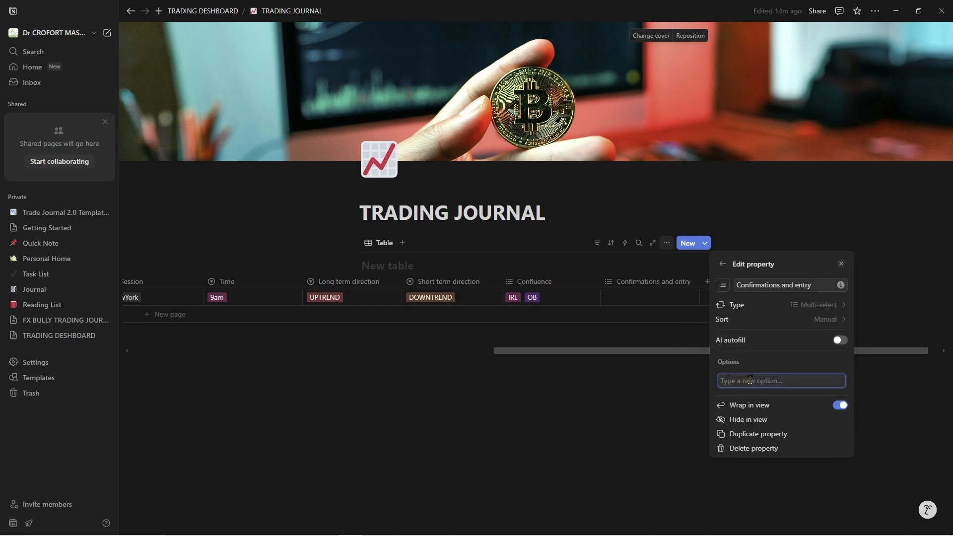
type("M15 O")
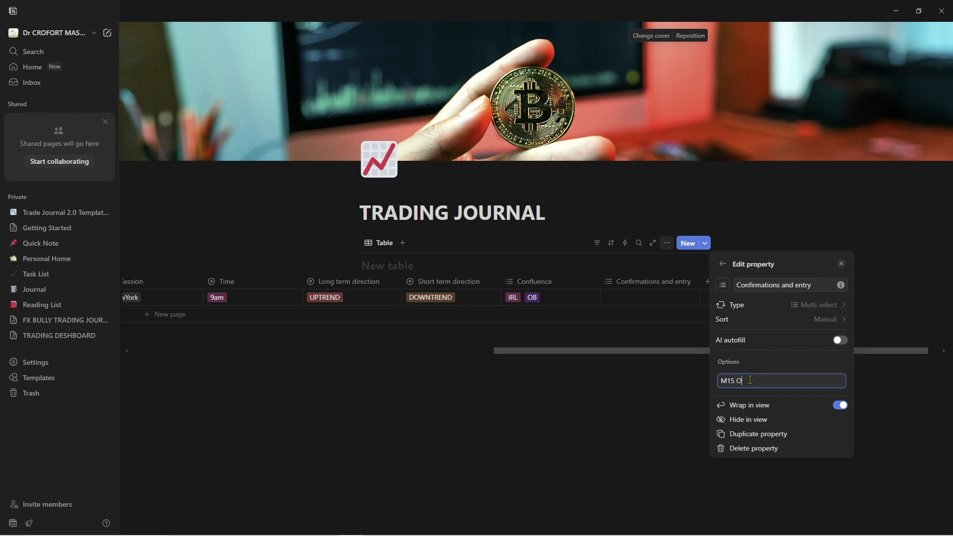
type("B")
key("Return")
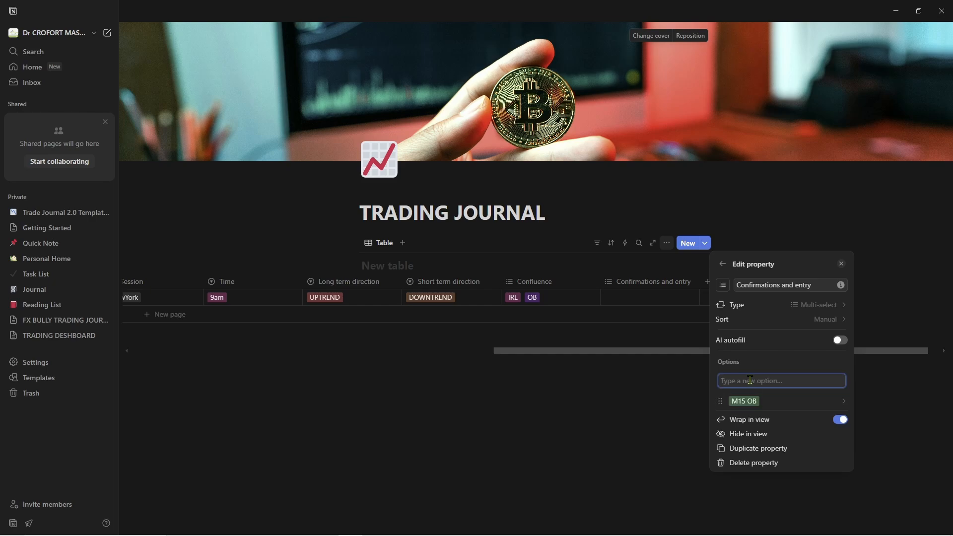
type("M5 FVG")
key("Return")
type("M15")
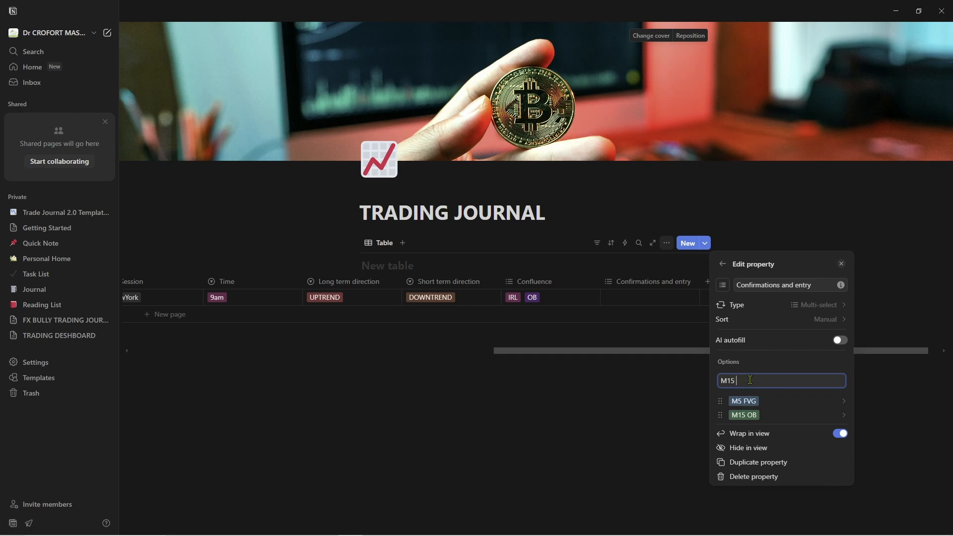
key("Return")
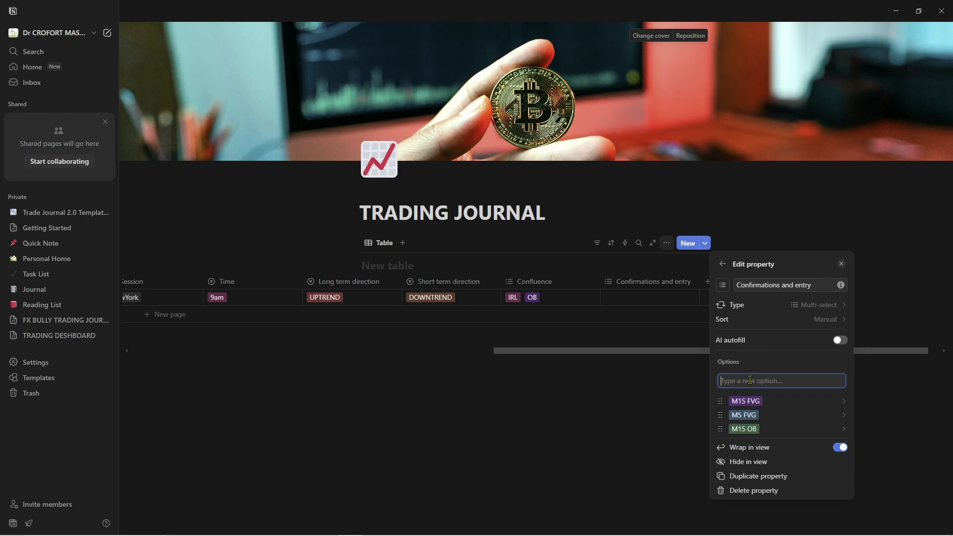
type("M5 OB")
key("Return")
type("Breaker block")
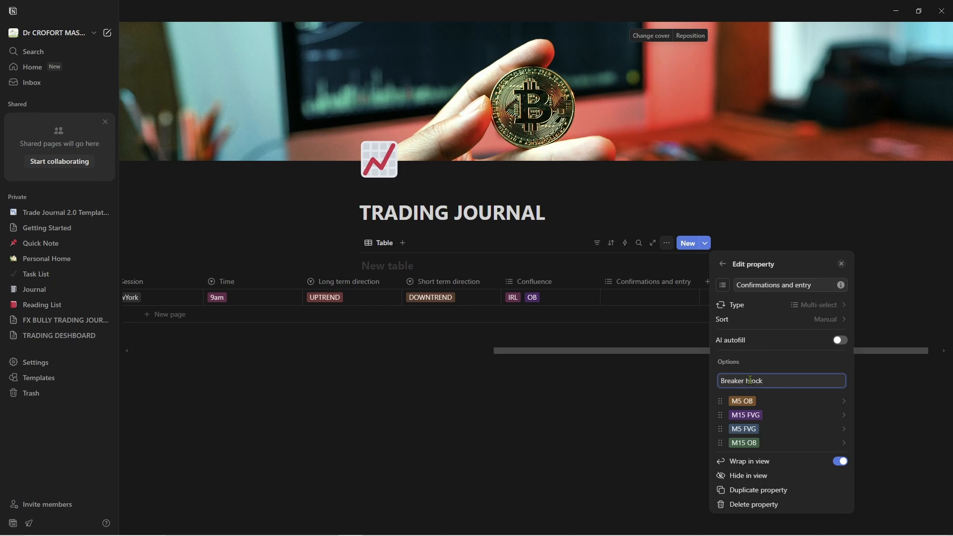
key("Return")
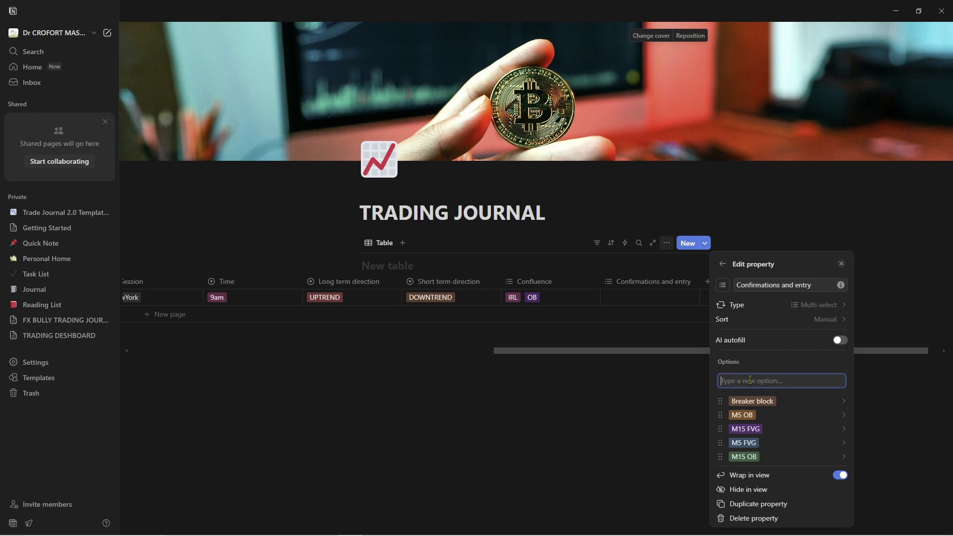
left_click(669, 437)
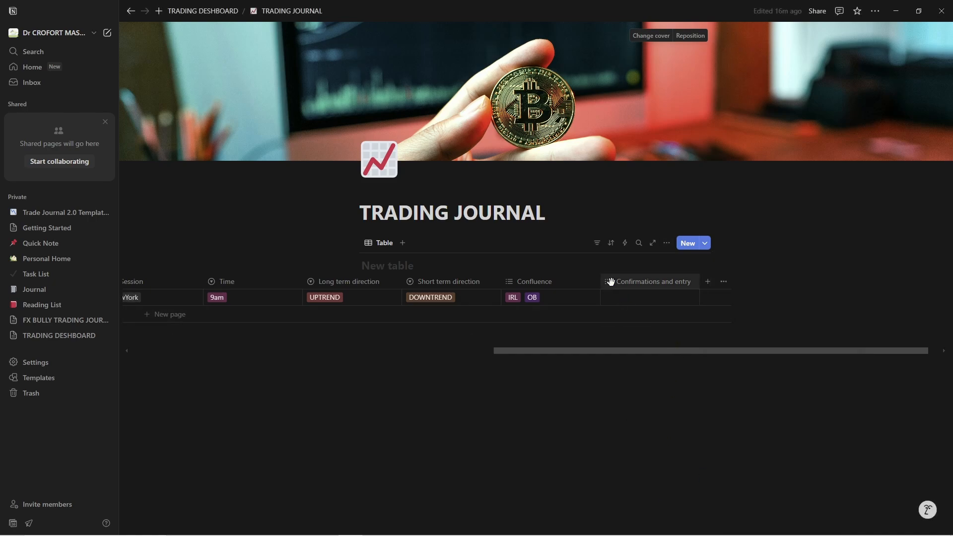
Assign the M15 FVG, M15 OB and Breaker block options to the row's Confirmations and entry cell
left_click(607, 299)
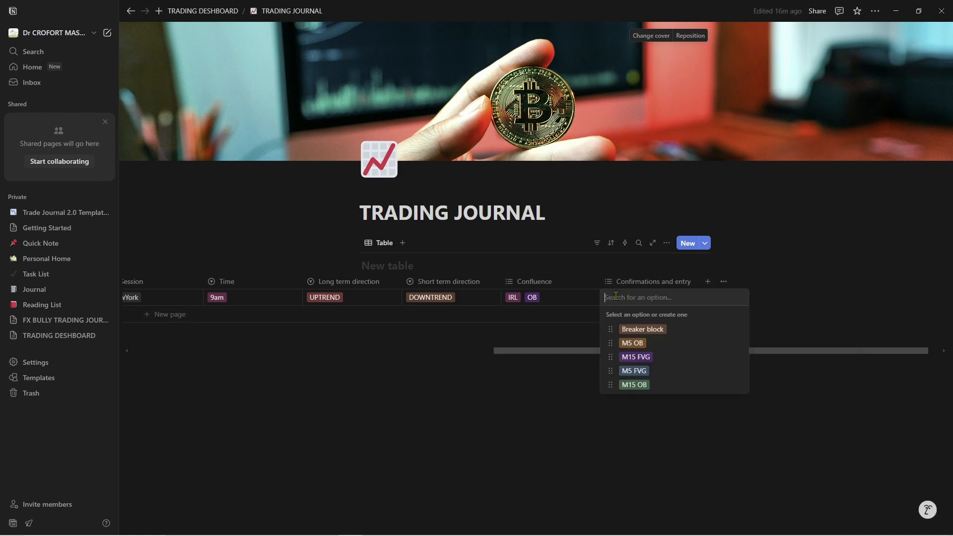
left_click(651, 362)
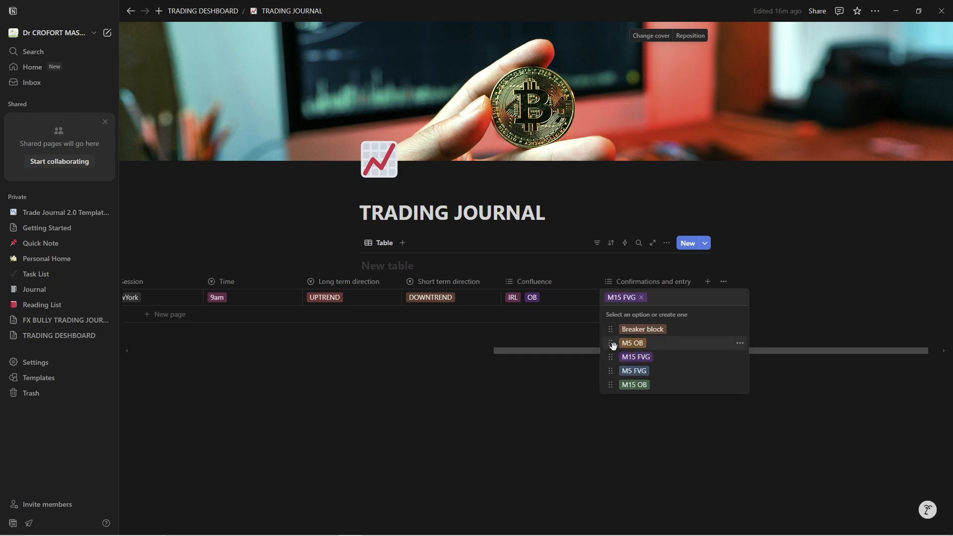
left_click(639, 385)
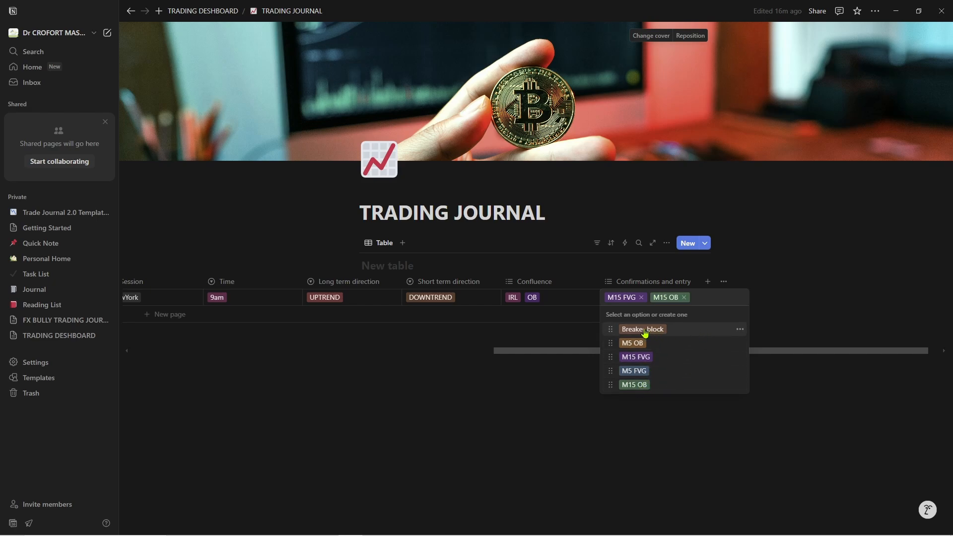
left_click(645, 331)
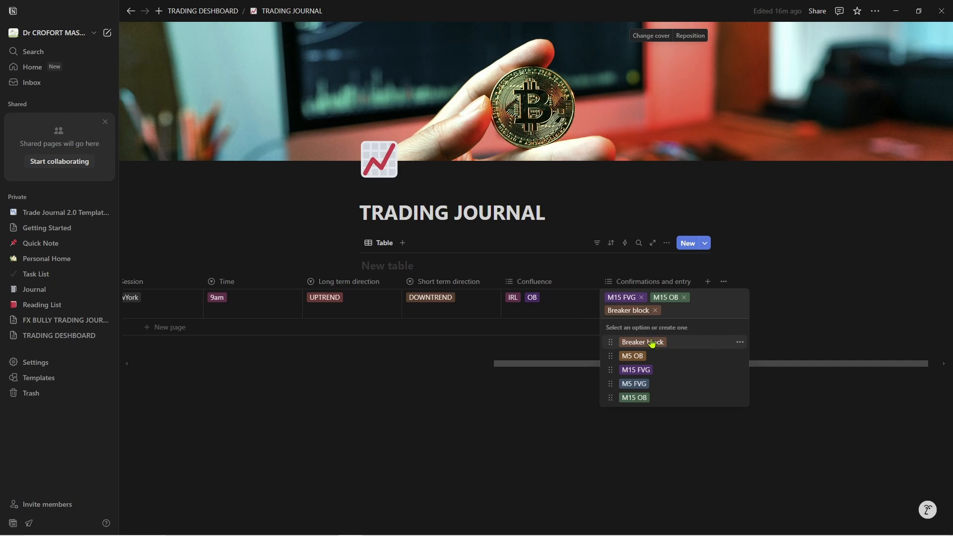
left_click(616, 450)
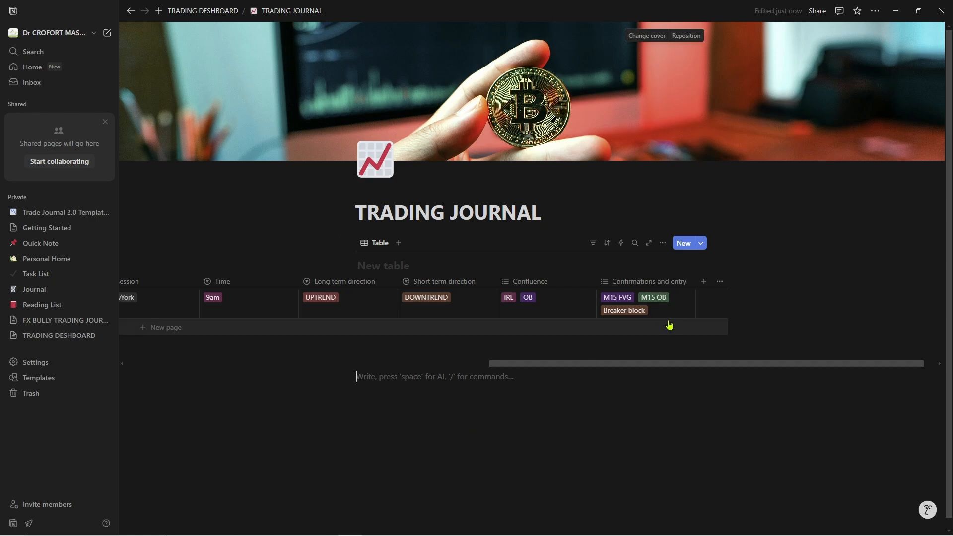
Add a Files & media property after the Confirmations and entry column and name it "CHARTS"
left_click(704, 283)
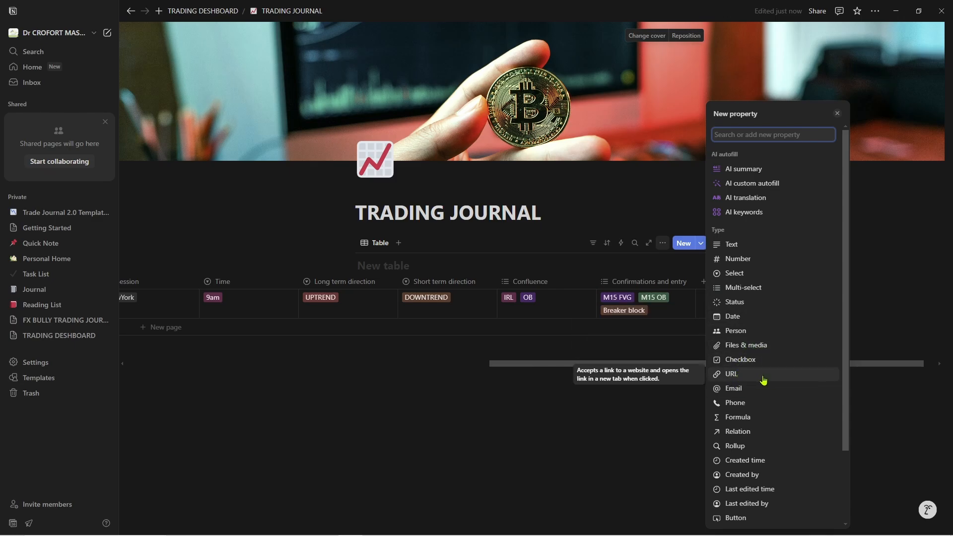
left_click(759, 350)
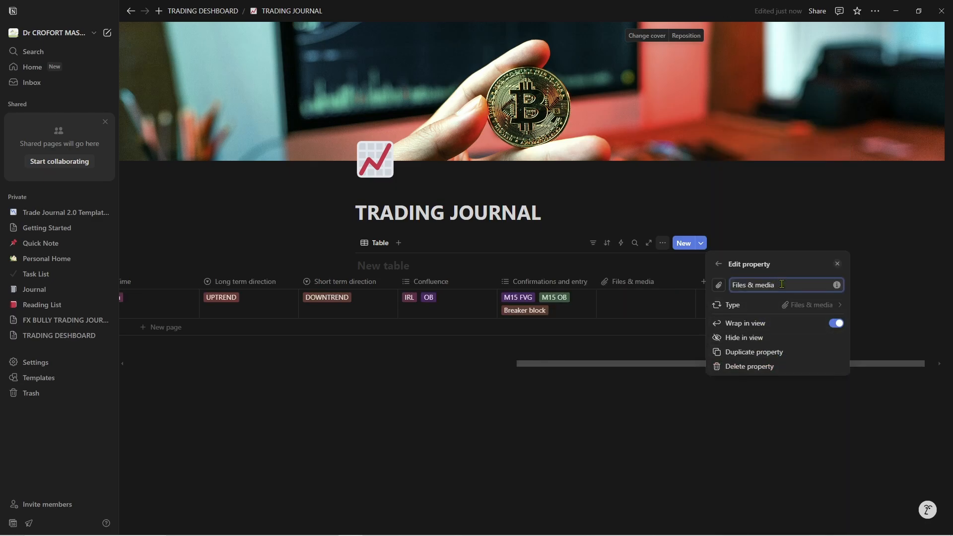
left_click_drag(782, 284, 686, 287)
type("C")
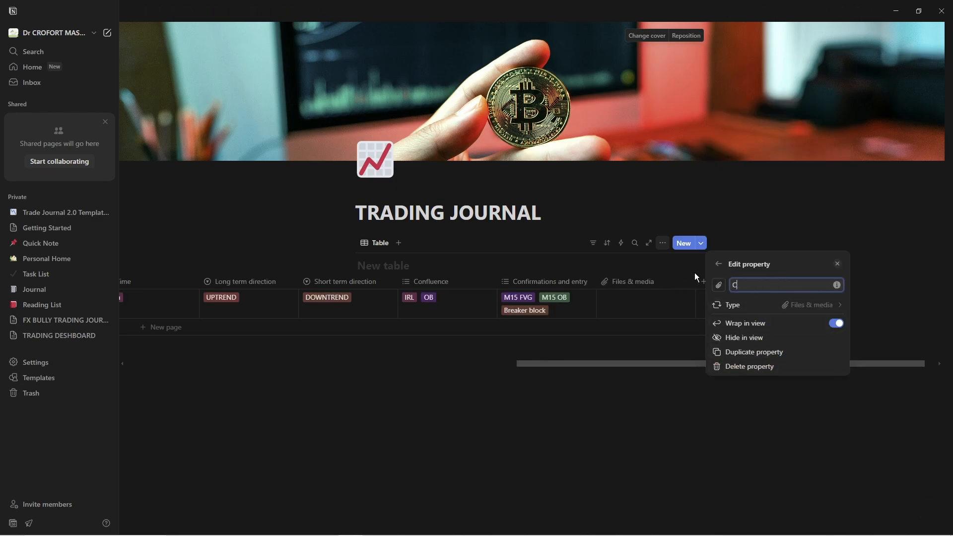
type("HARTS")
left_click(626, 297)
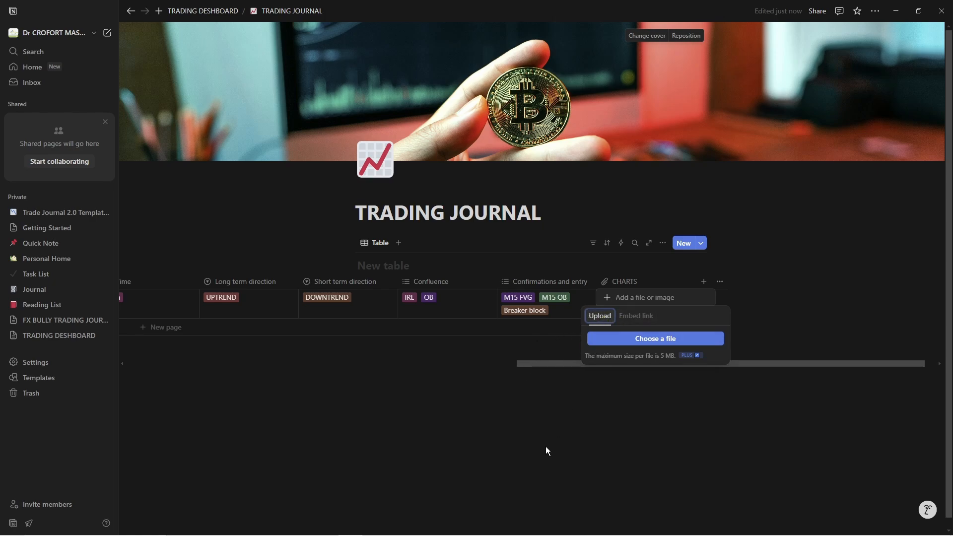
left_click(545, 469)
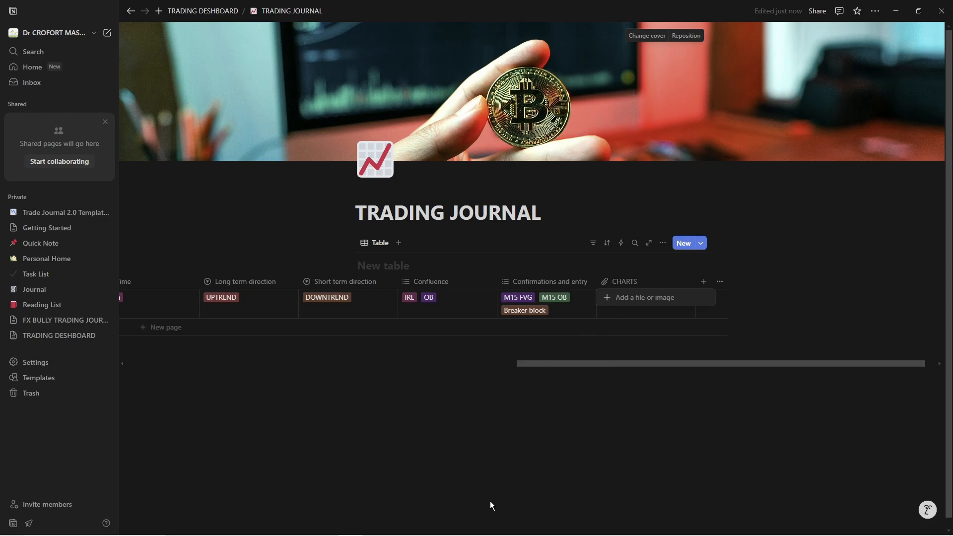
Switch to TradingView and draw a rectangle on the EURUSD 4h chart from about 1.1219 to 1.1292, spanning 9 to 15 May
left_click(377, 527)
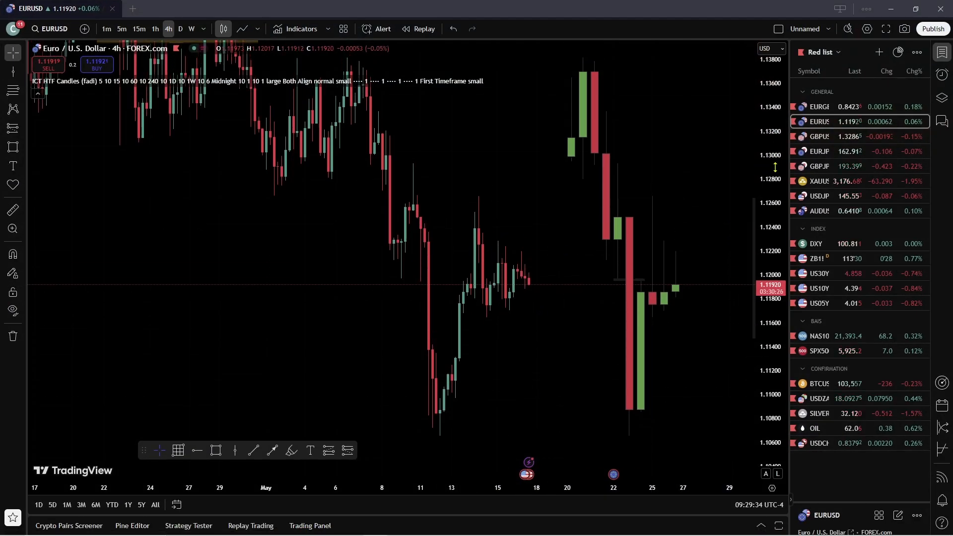
left_click_drag(775, 167, 774, 193)
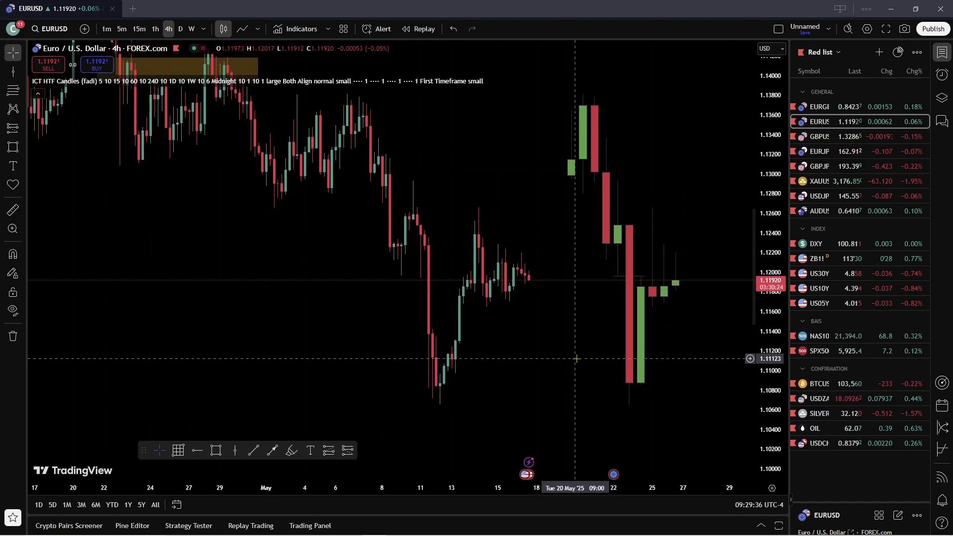
left_click(15, 148)
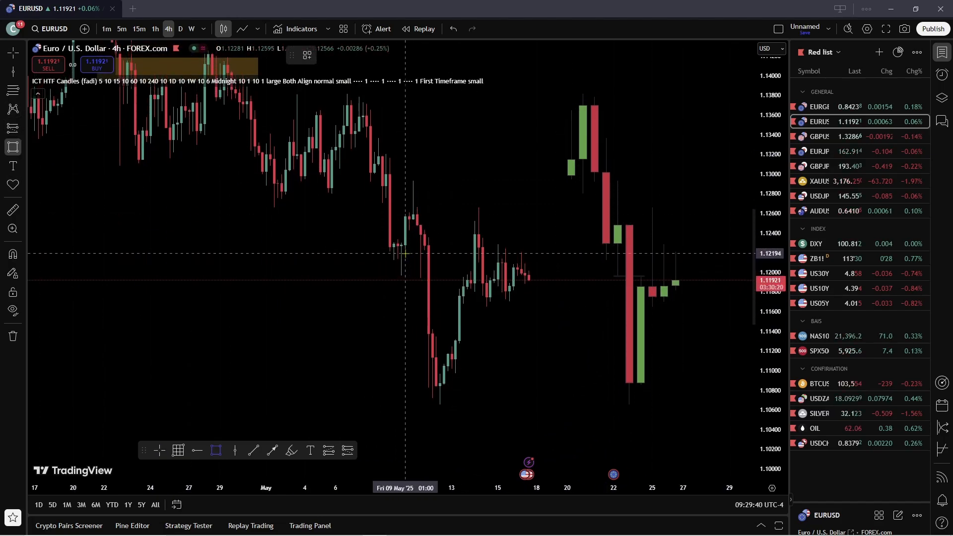
mouse_move(405, 254)
left_mouse_down()
mouse_move(500, 219)
mouse_move(501, 181)
left_mouse_up()
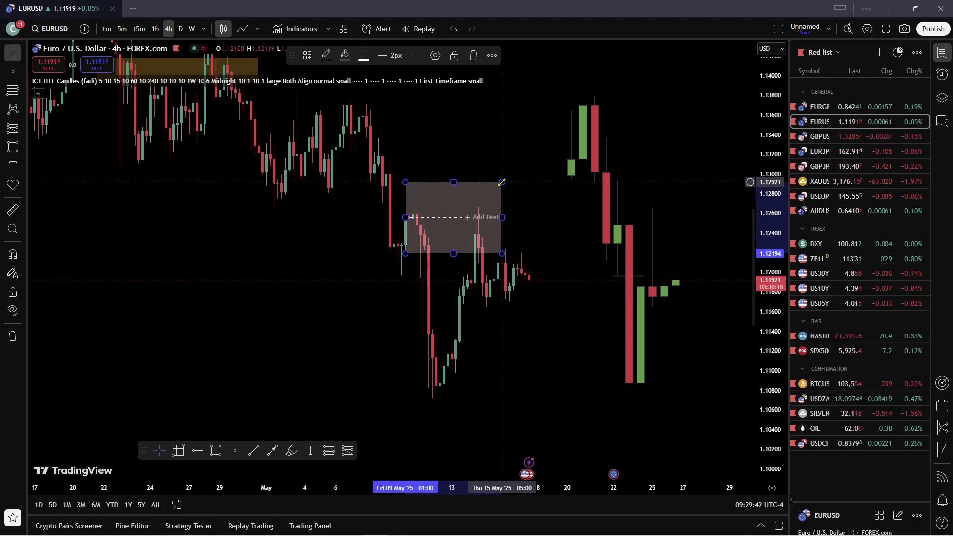
left_click(551, 209)
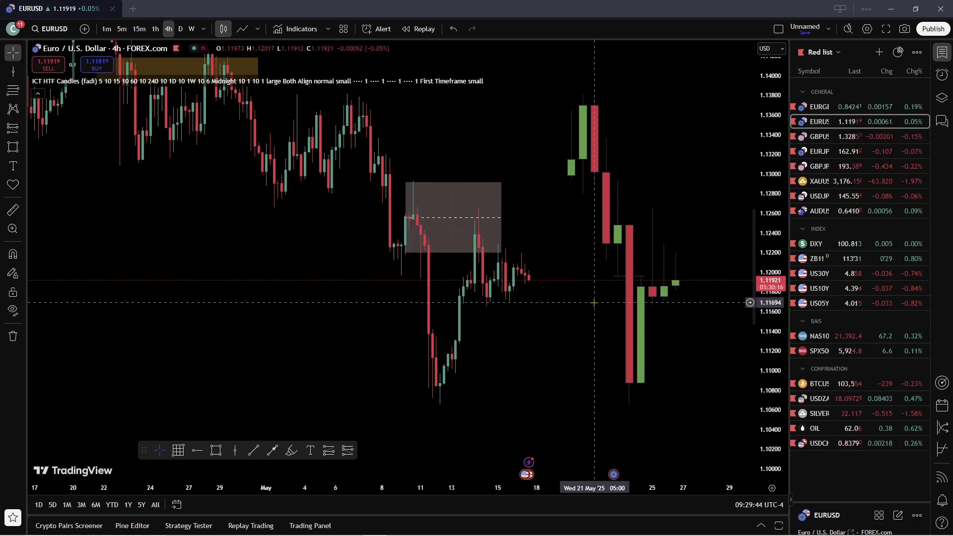
Download a snapshot image of the EURUSD chart and switch back to Notion
left_click(904, 30)
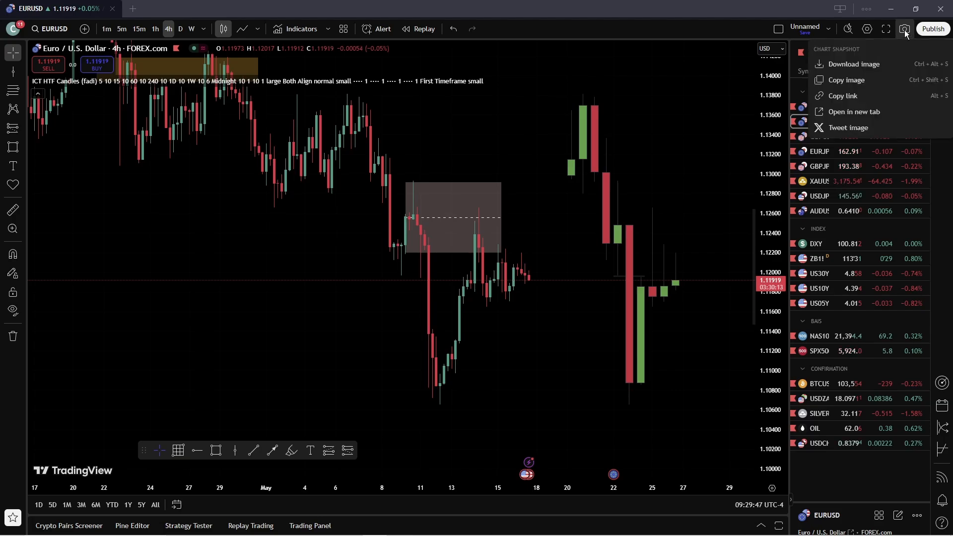
left_click(846, 65)
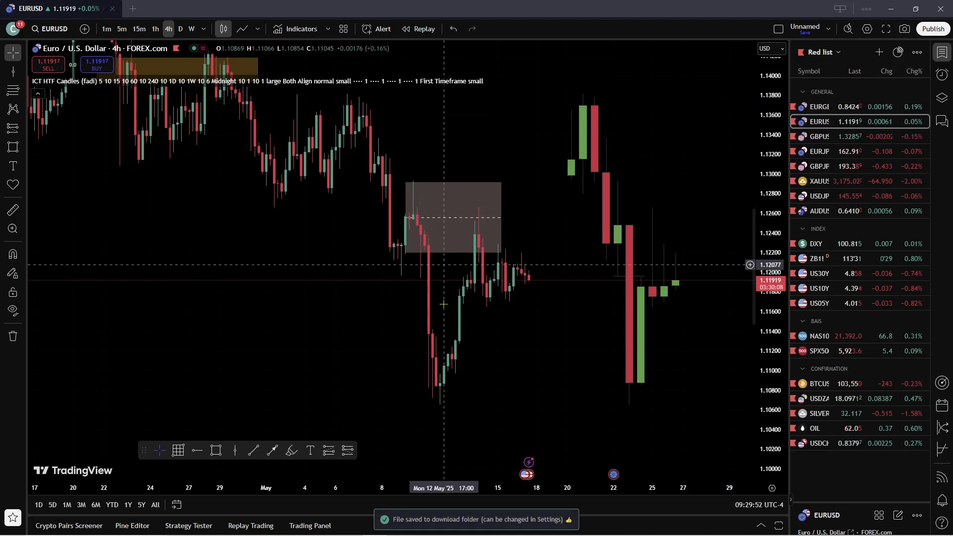
key("alt+Tab")
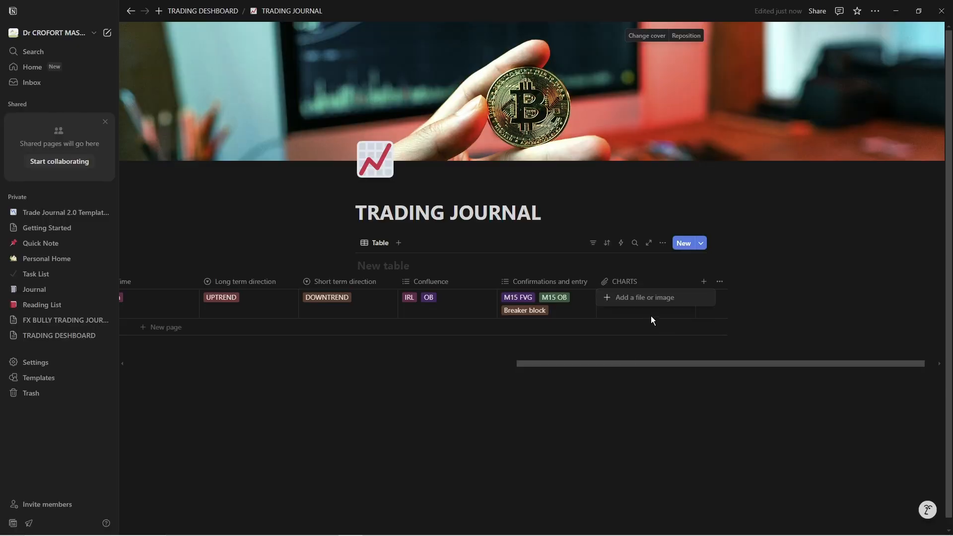
Upload the image EURUSD_2025-05-16_15-29-49_66c41 from the Downloads folder into the row's CHARTS cell
left_click(615, 297)
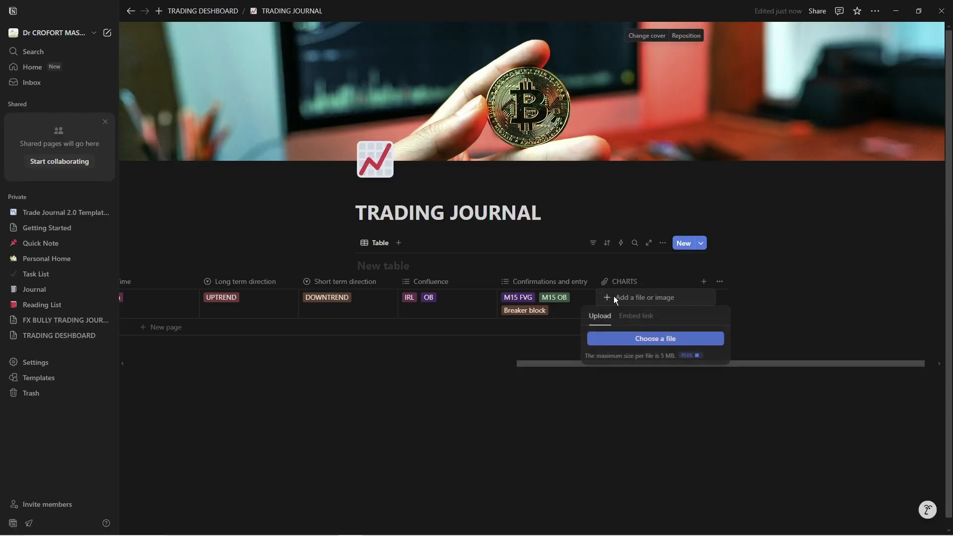
left_click(635, 340)
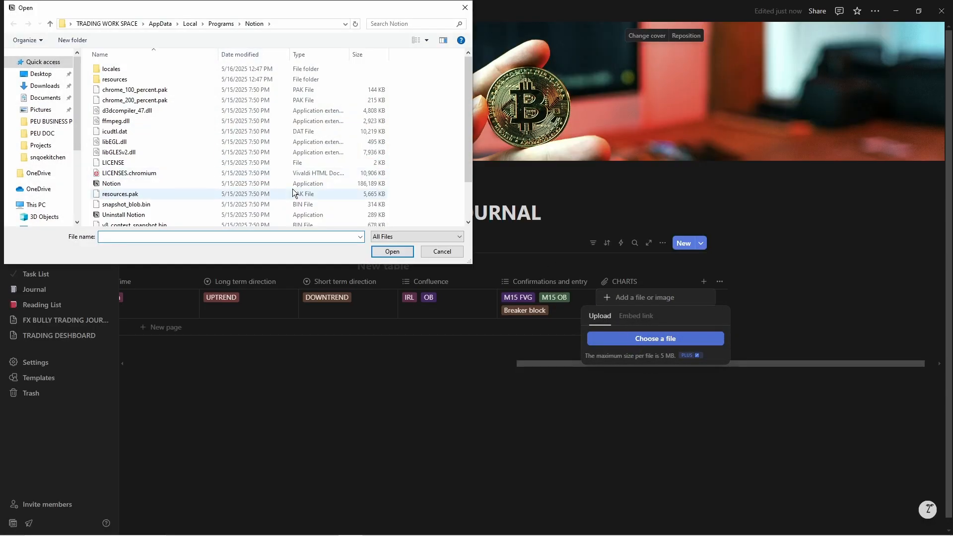
left_click(59, 86)
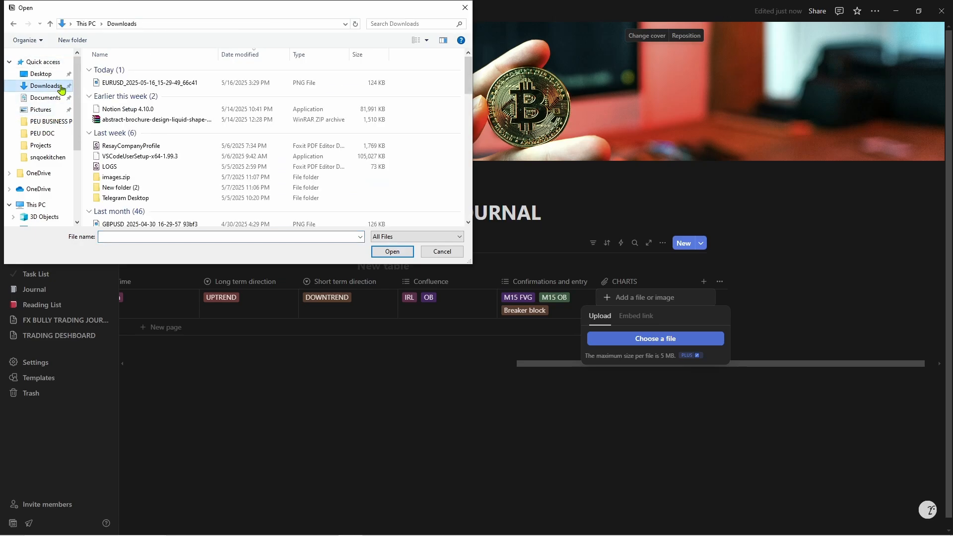
left_click(137, 83)
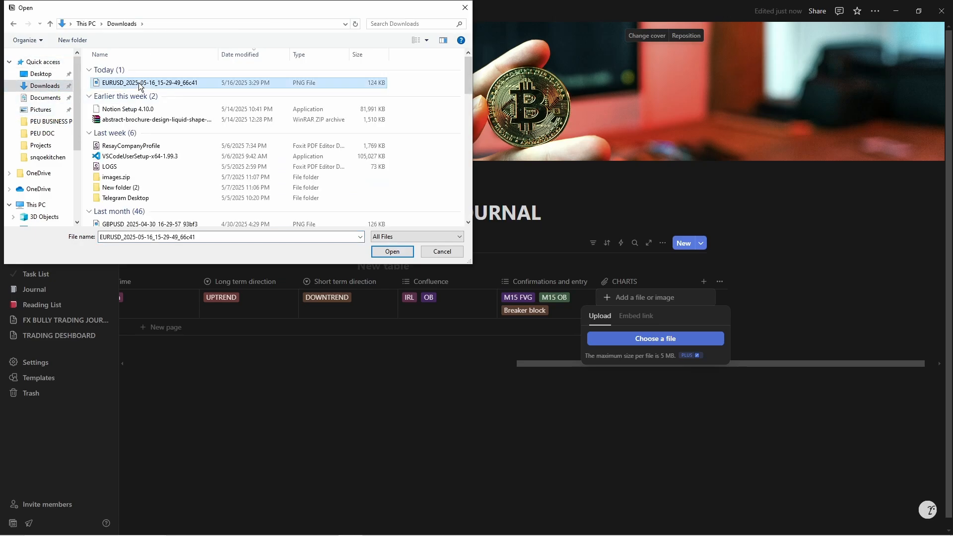
left_click(392, 252)
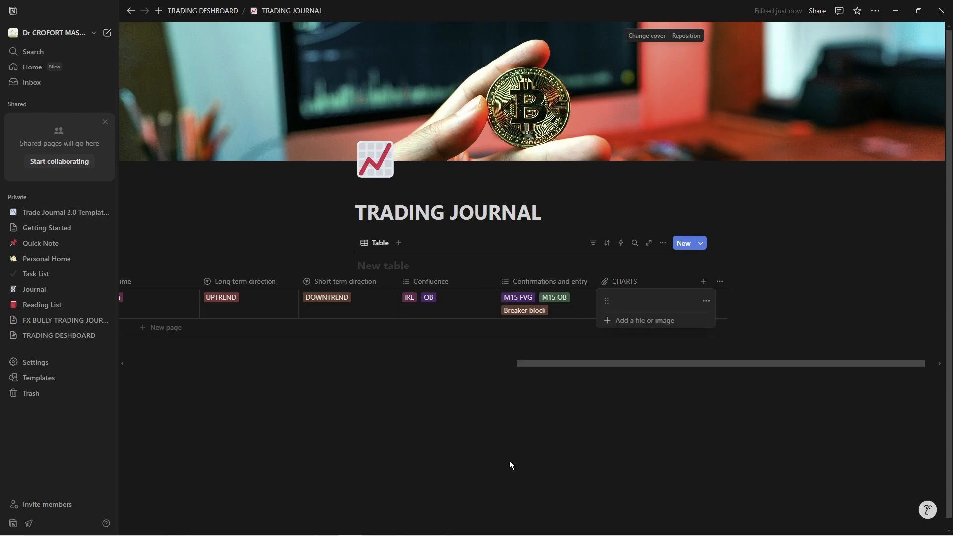
left_click(634, 399)
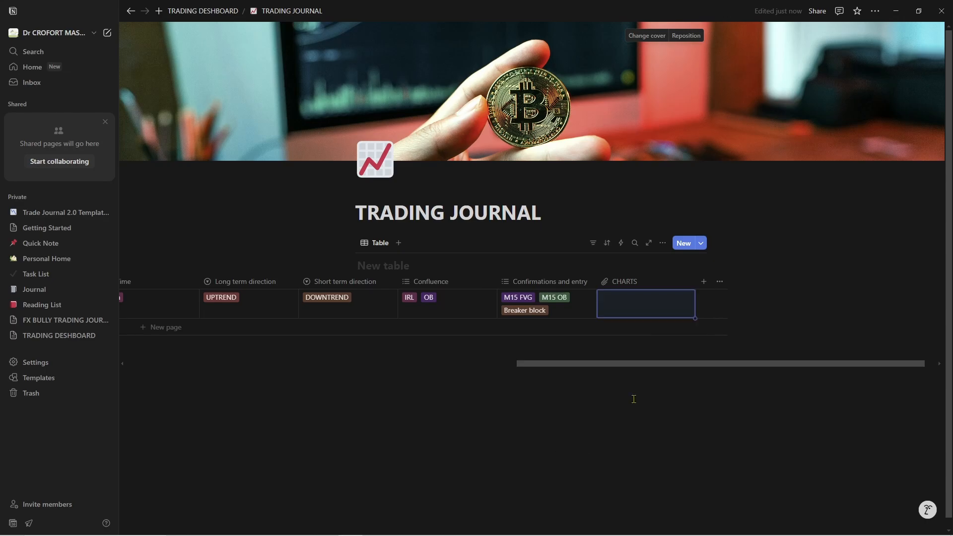
Preview the uploaded chart image at full size and delete it from the CHARTS cell
left_click(609, 299)
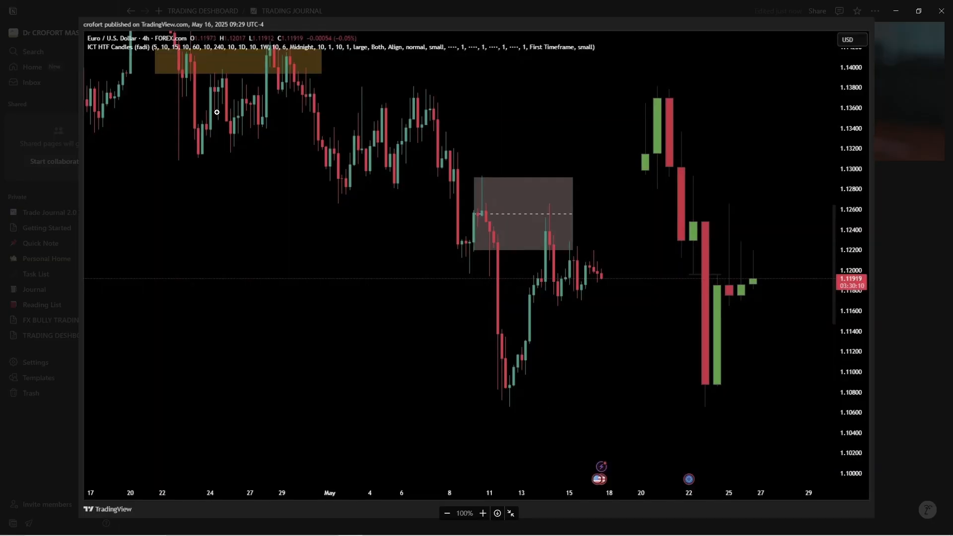
left_click(919, 145)
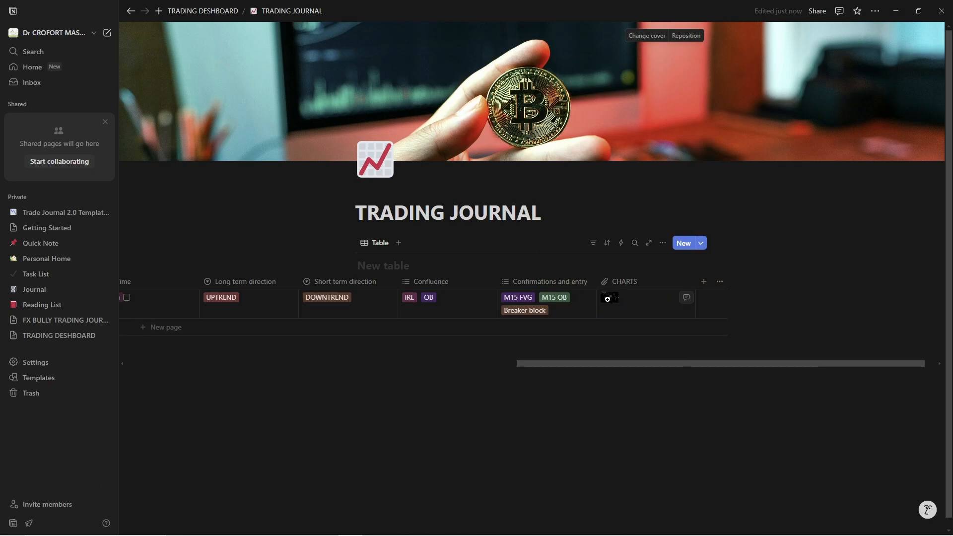
left_click(637, 314)
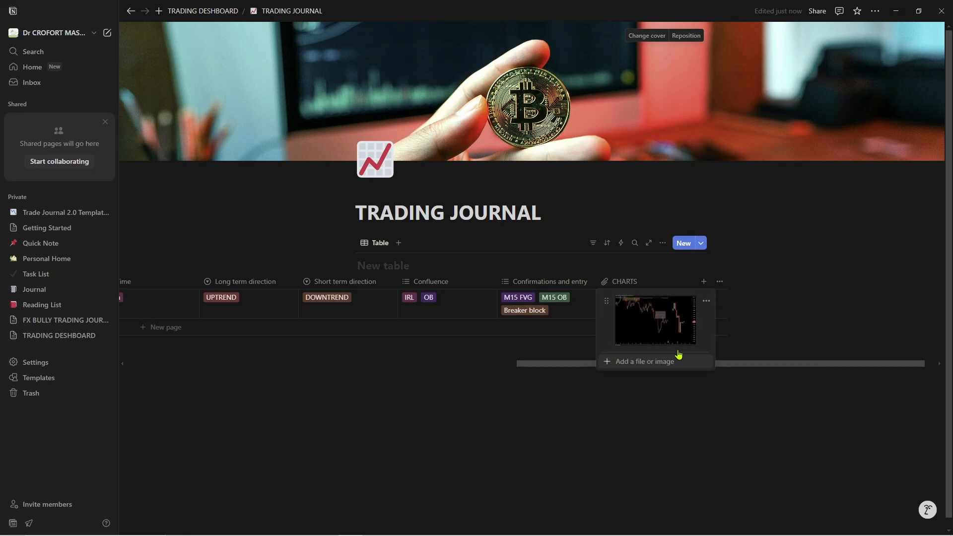
left_click(706, 301)
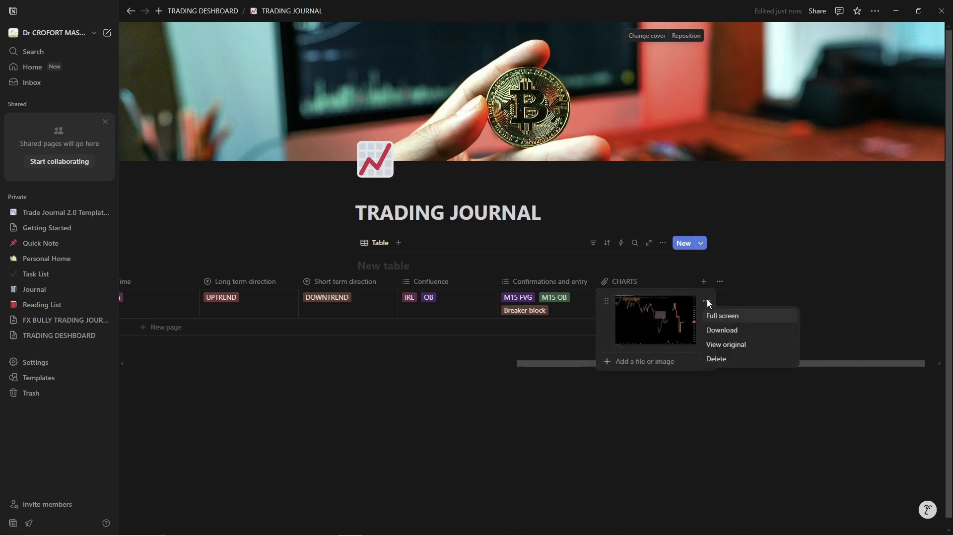
left_click(720, 360)
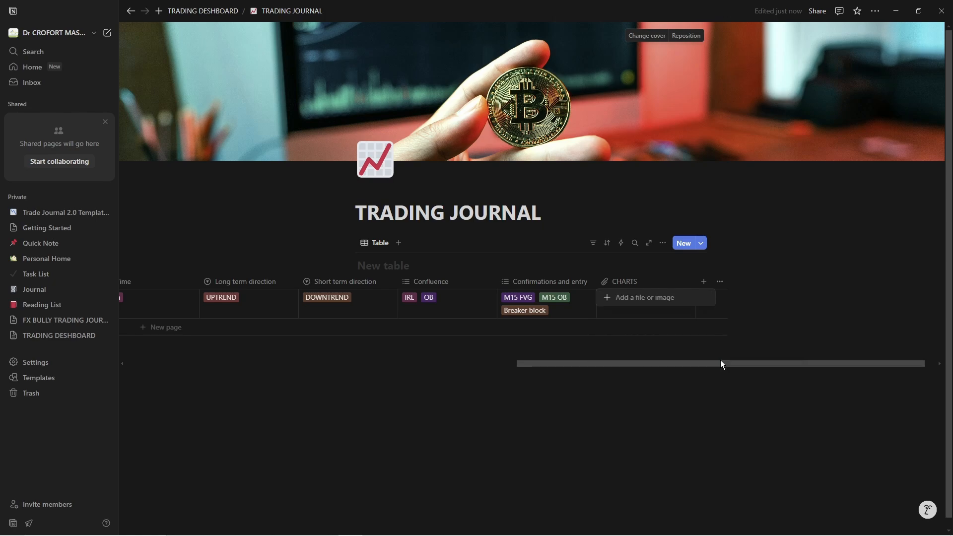
Open link embedding for the CHARTS cell and copy the EURUSD chart's snapshot link in TradingView
left_click(636, 310)
left_click(644, 320)
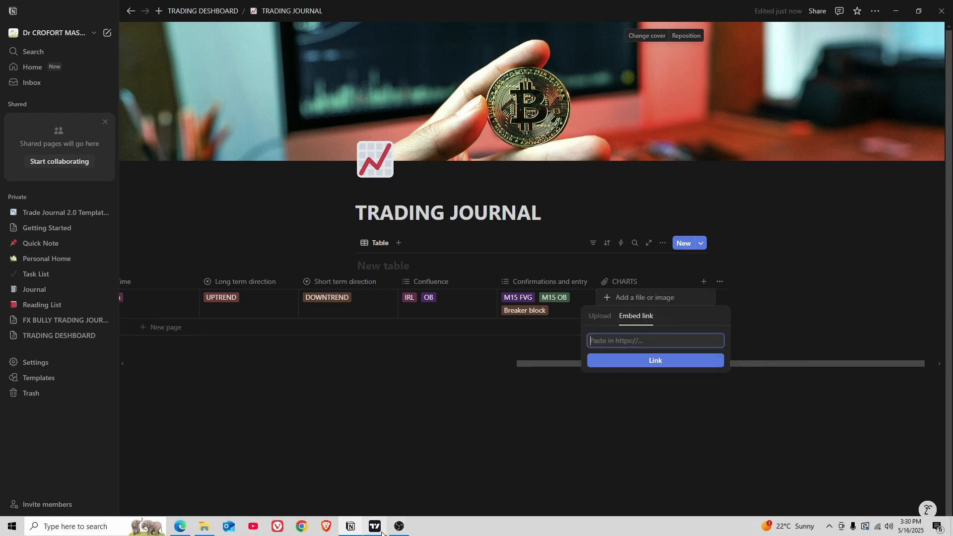
left_click(378, 530)
left_click(905, 29)
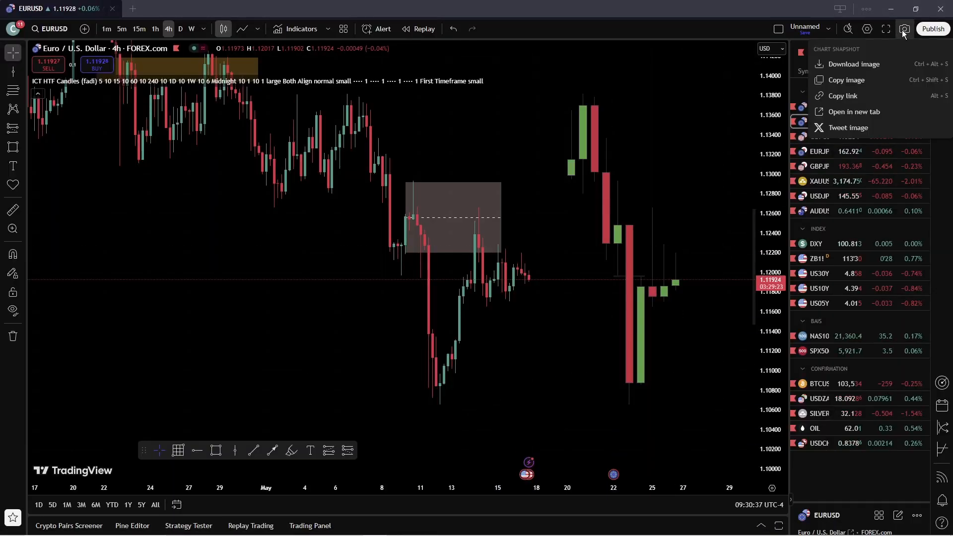
left_click(835, 97)
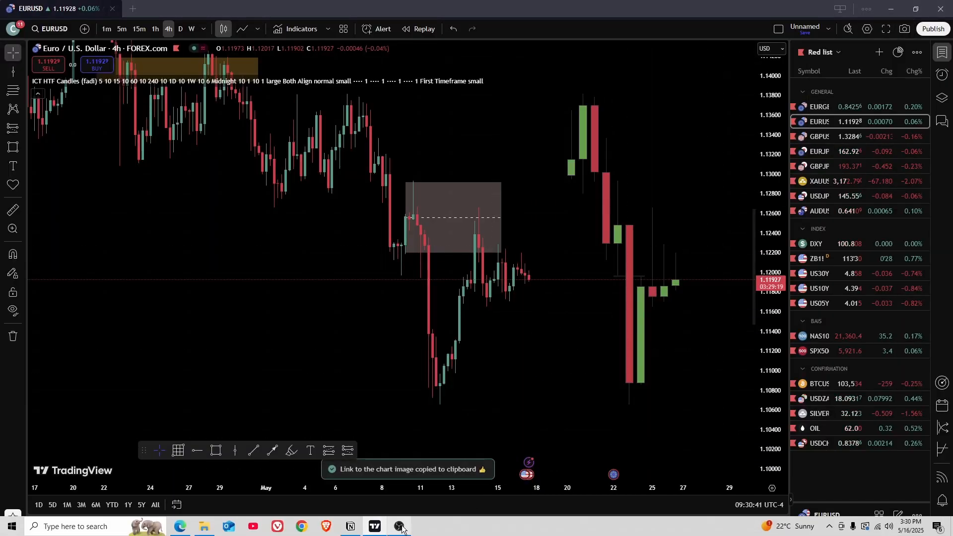
Switch back to Notion and embed the copied TradingView snapshot link in the CHARTS cell
left_click(353, 528)
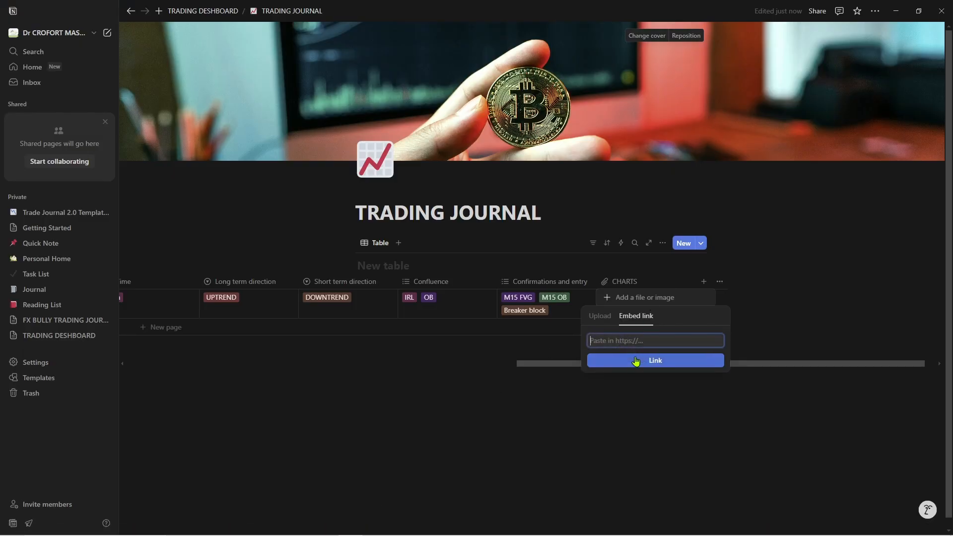
right_click(621, 340)
left_click(623, 350)
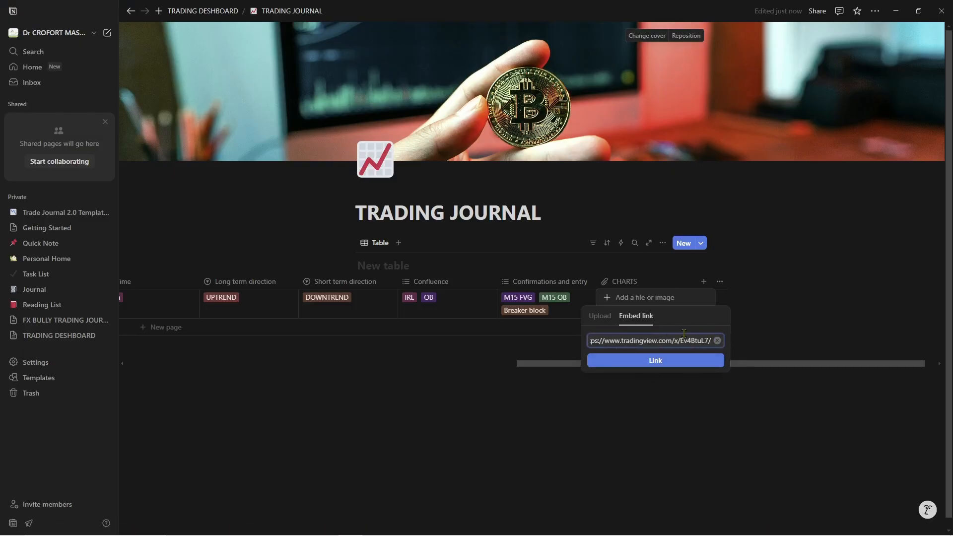
left_click(652, 360)
key("Escape")
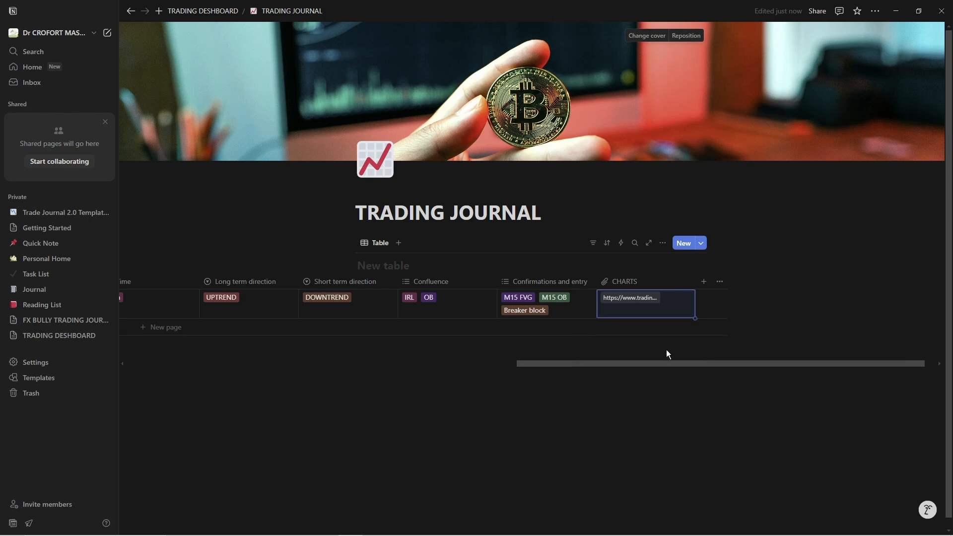
Open the embedded TradingView snapshot link from the CHARTS cell to check the chart, and return to Notion
left_click(619, 299)
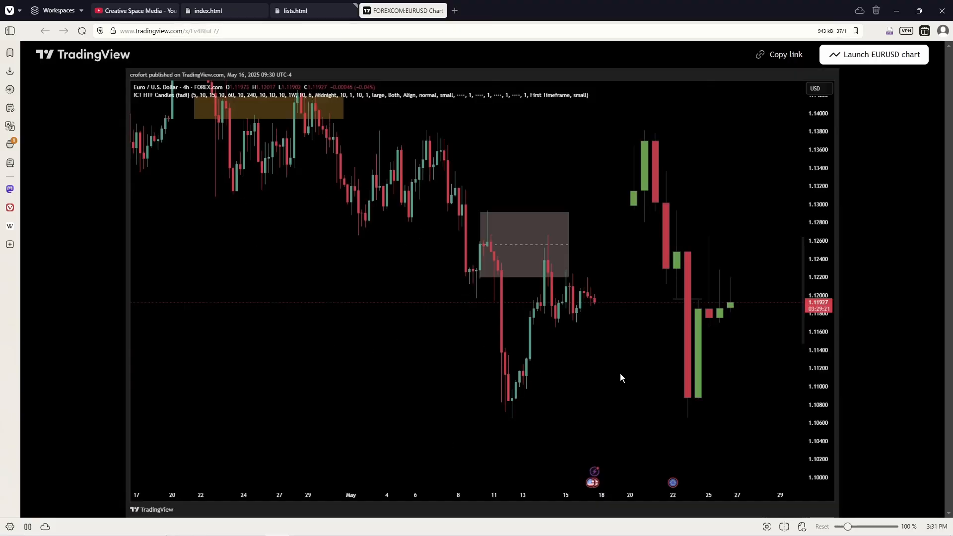
left_click(898, 14)
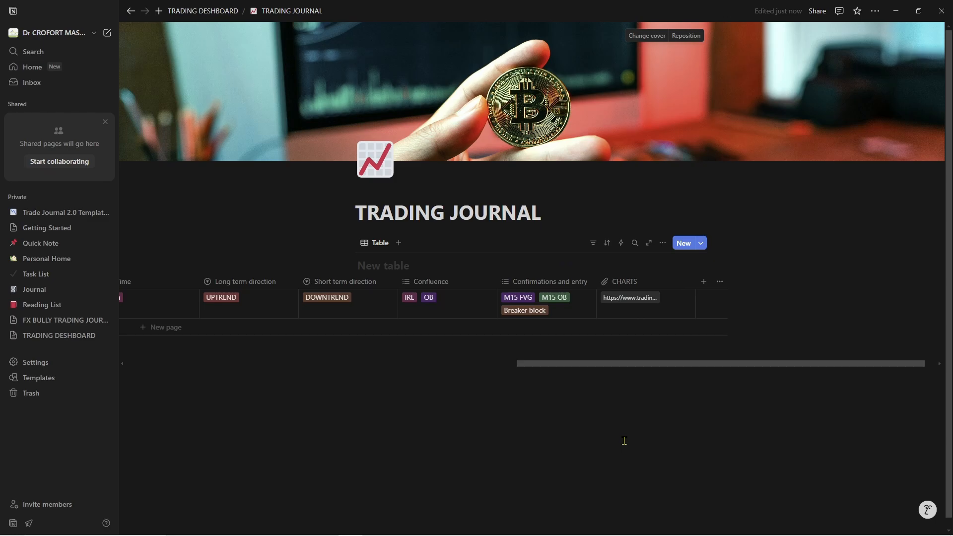
Add a text property named Emotions to the table and enter Frustration in the NAS row
left_click(704, 282)
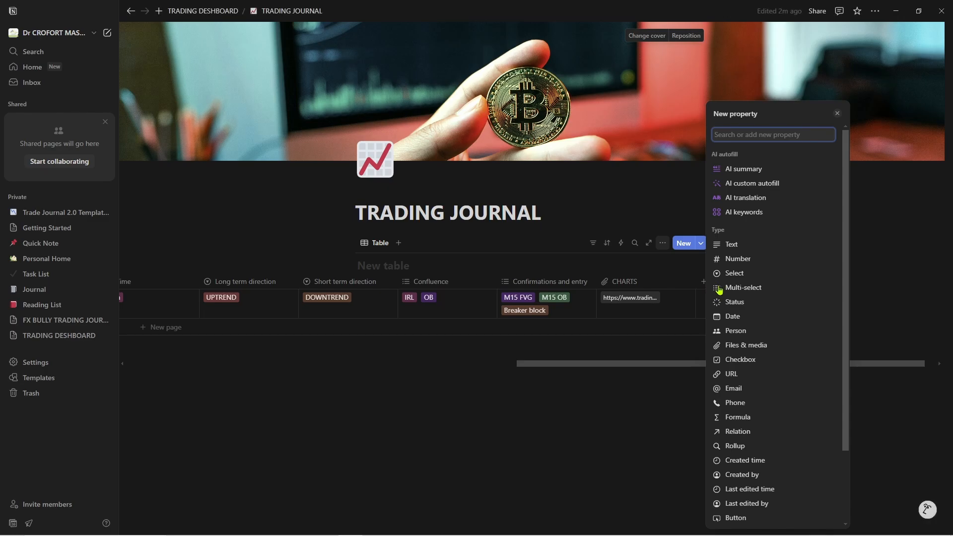
left_click(750, 249)
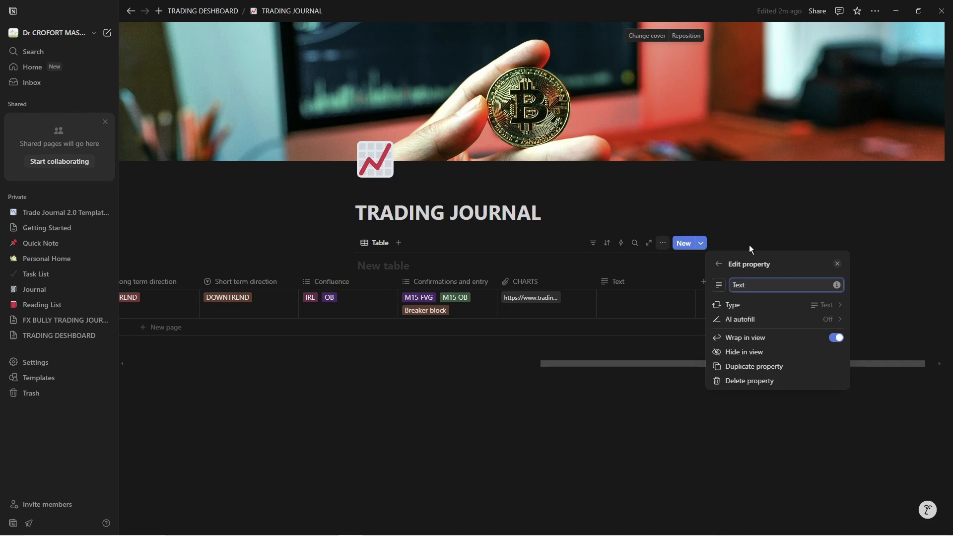
key("BackSpace")
key("BackSpace")
key("BackSpace")
key("BackSpace")
type("E")
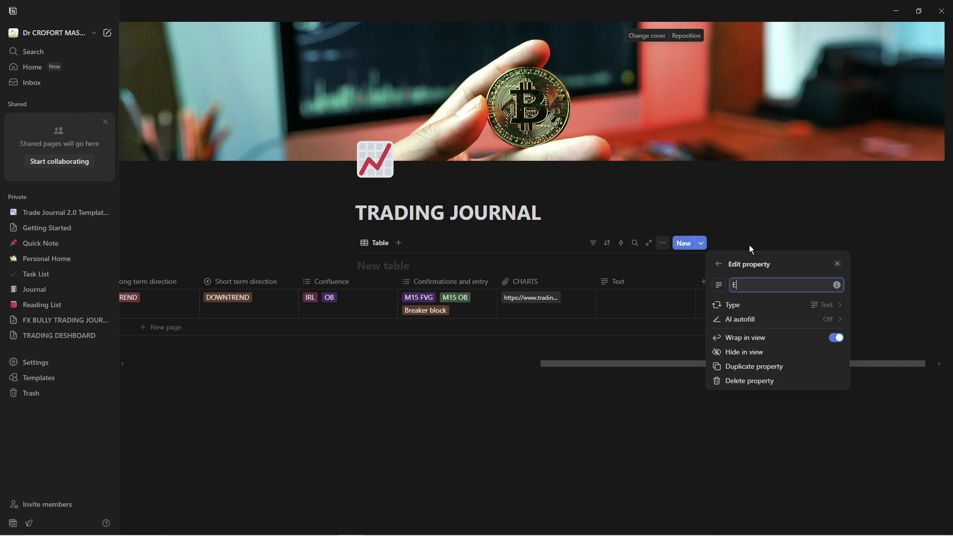
type("motions")
left_click(649, 312)
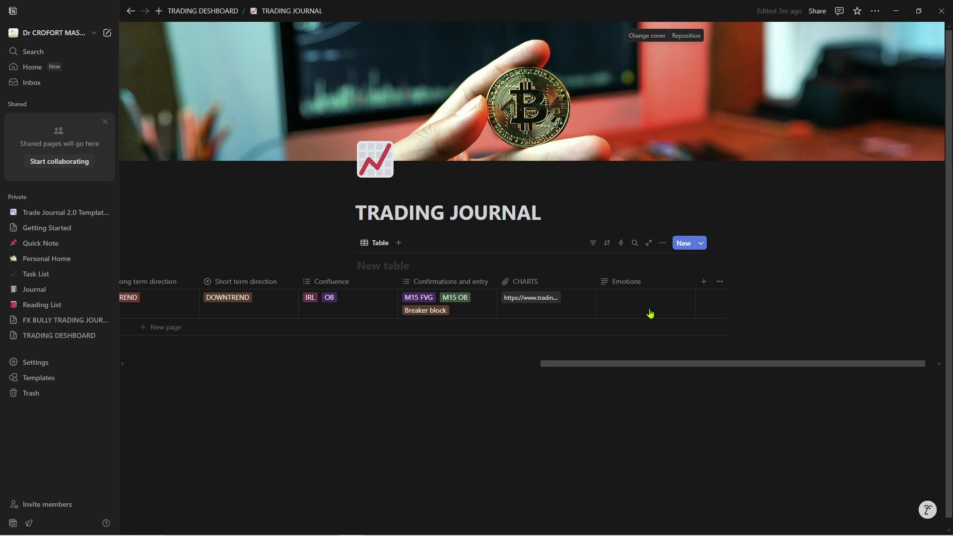
left_click(632, 307)
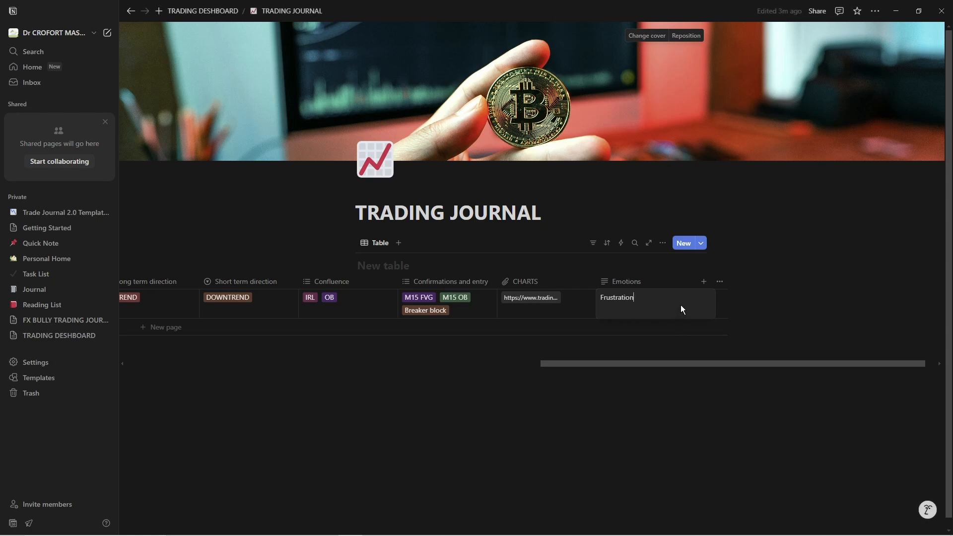
key("Escape")
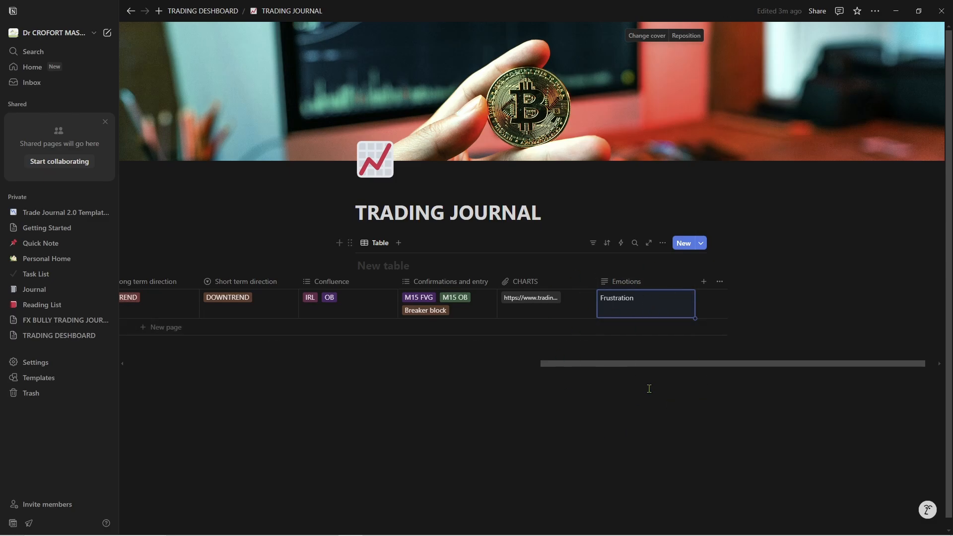
Add another text property to the table and name it Improvement
left_click(704, 281)
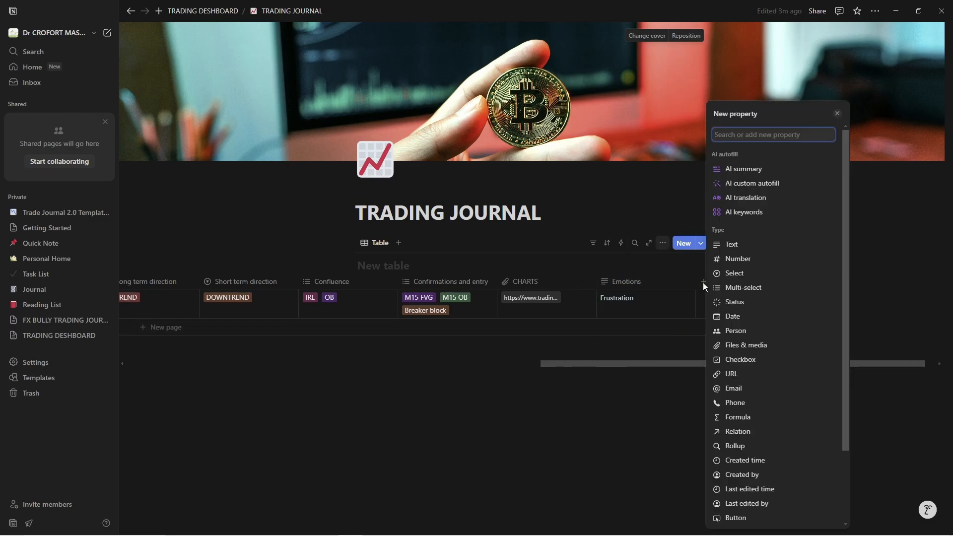
left_click(748, 246)
left_click(632, 281)
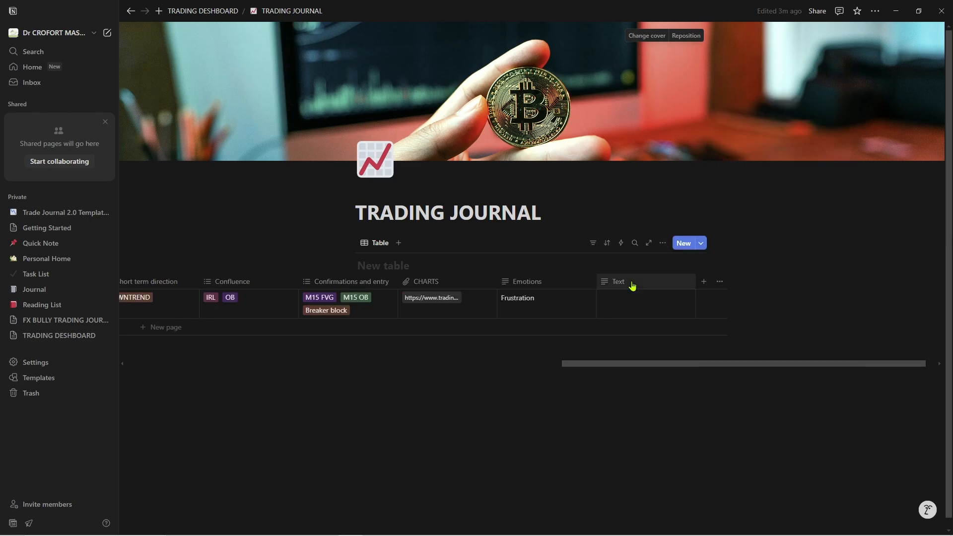
left_click(630, 284)
key("BackSpace")
key("BackSpace")
key("BackSpace")
key("BackSpace")
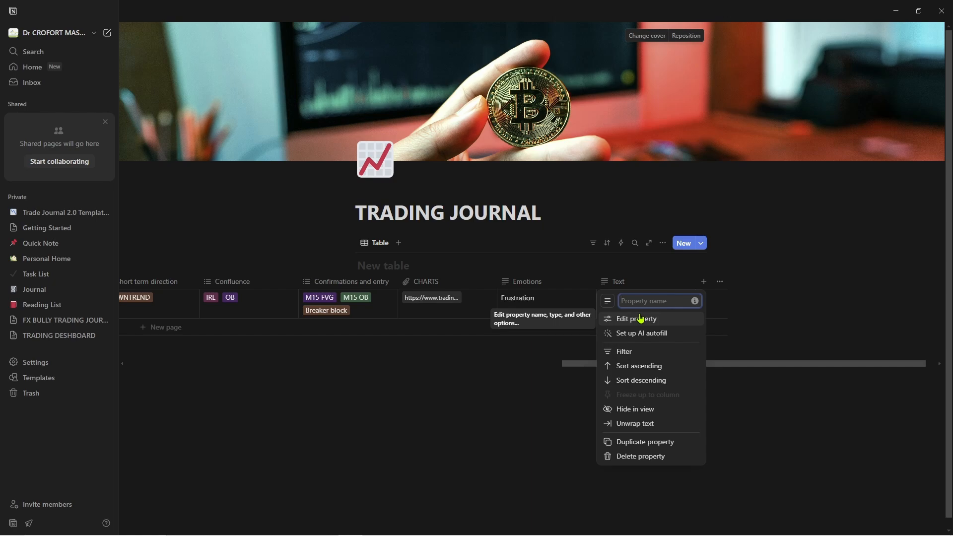
type("IMprovement")
key("Return")
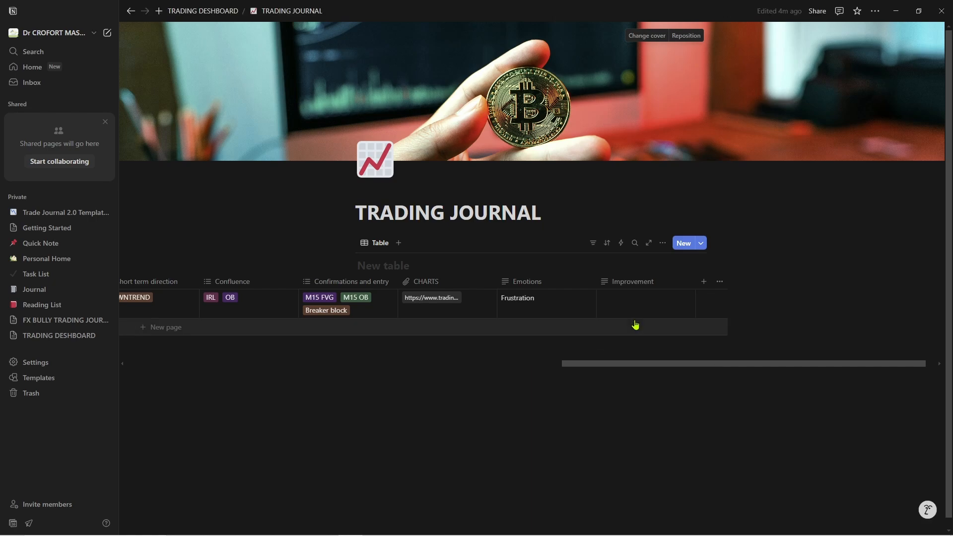
Enter "I have be patient" in the NAS row's Improvement cell
left_click(629, 302)
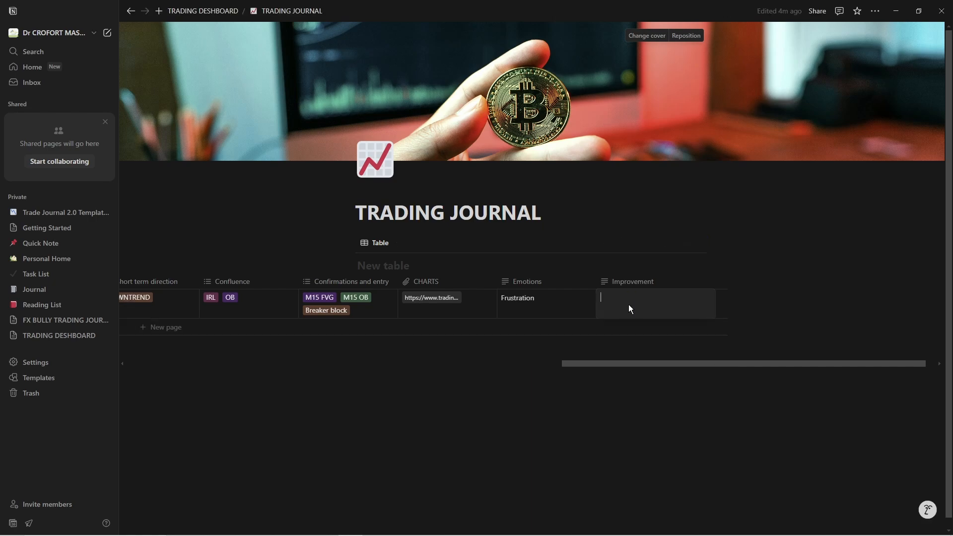
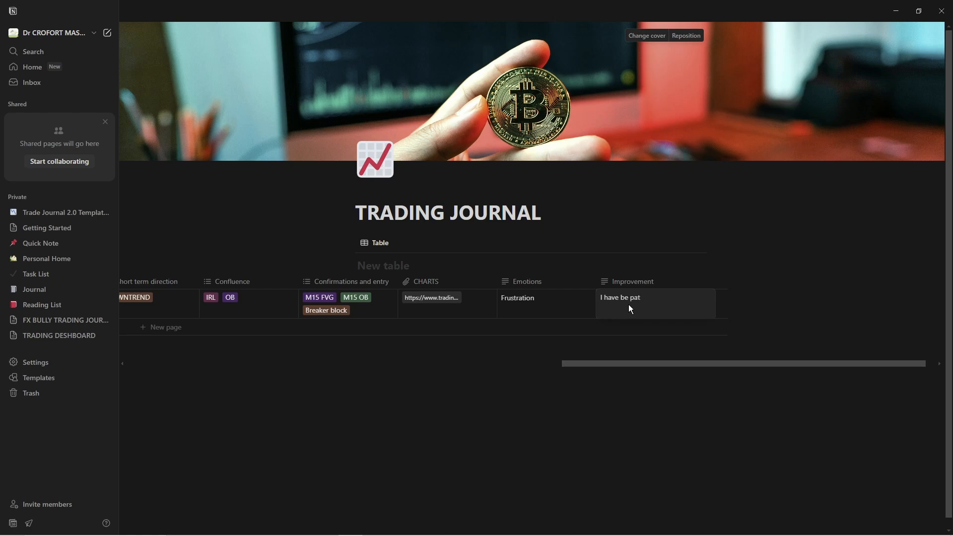
right_click(628, 305)
left_click(655, 306)
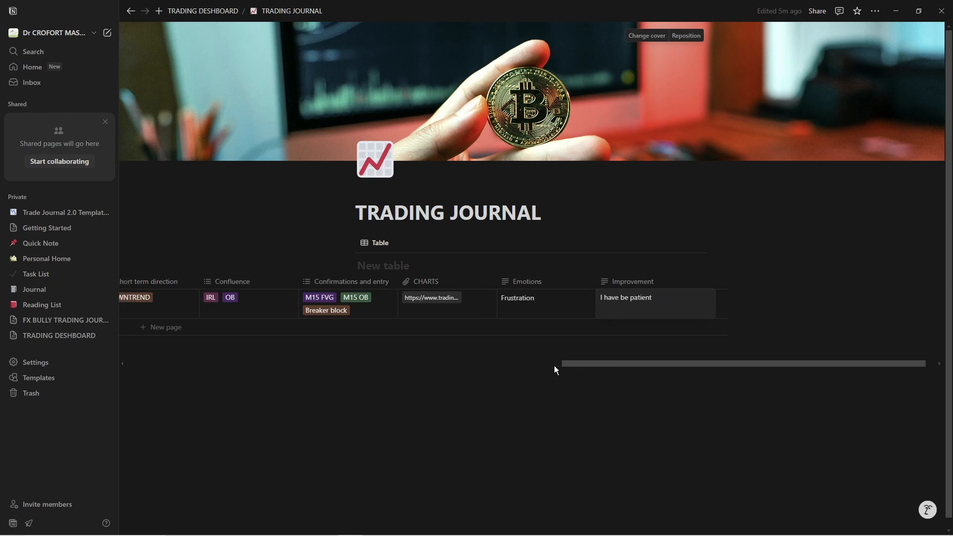
Add a new trade row for the EURUSD pair and date it May 12, 2025
left_click(591, 366)
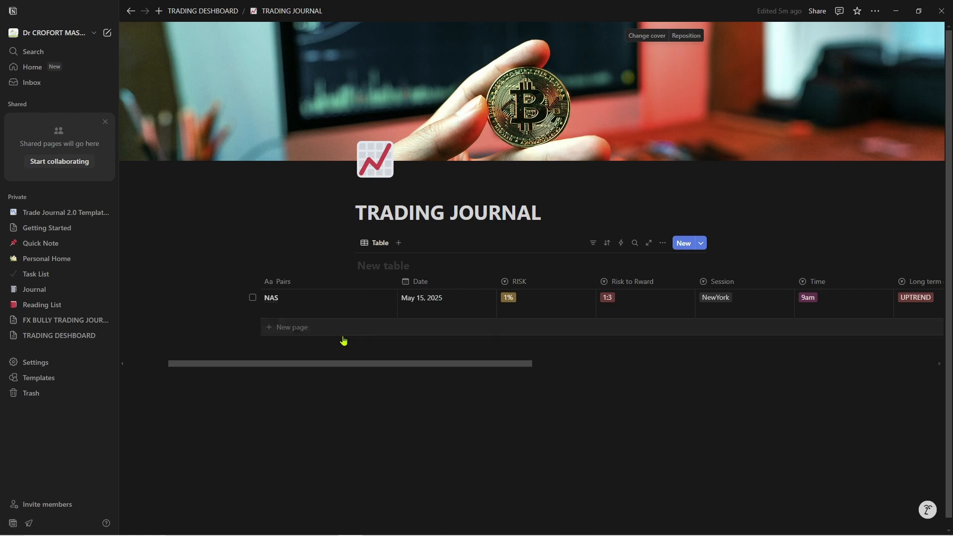
left_click(268, 331)
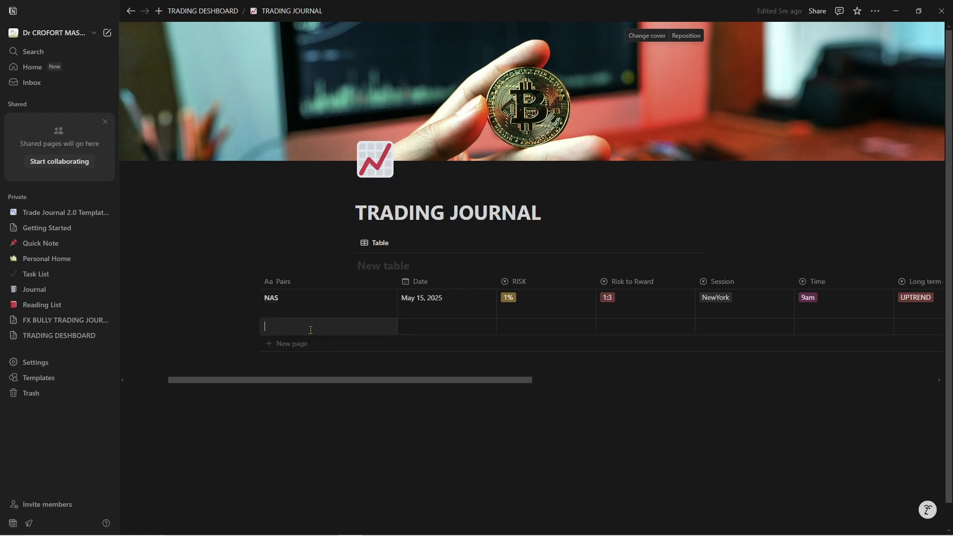
type("EUR")
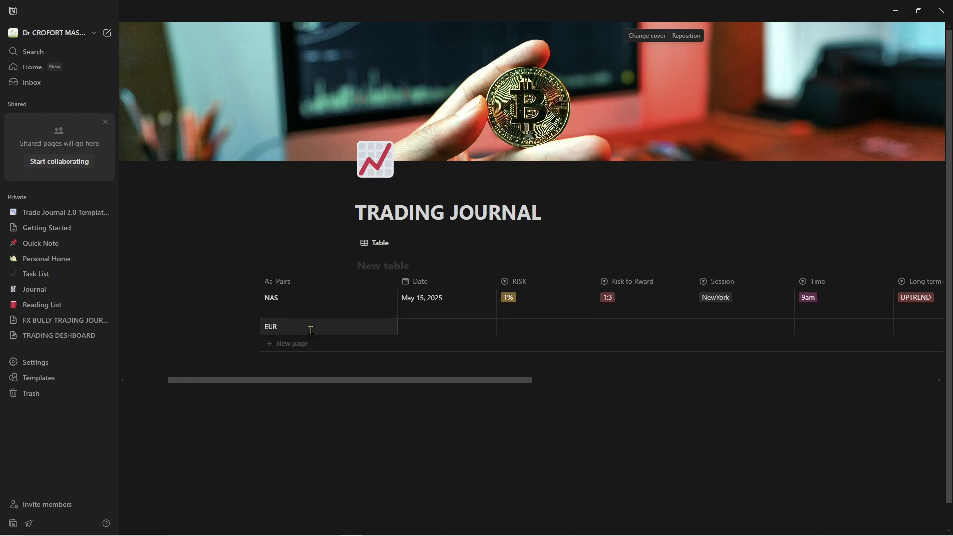
type("USD")
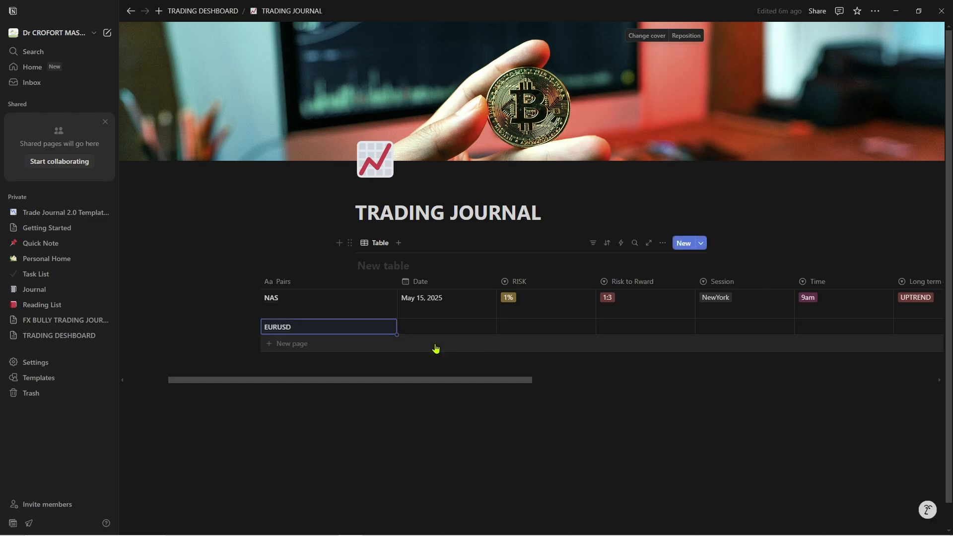
left_click(422, 327)
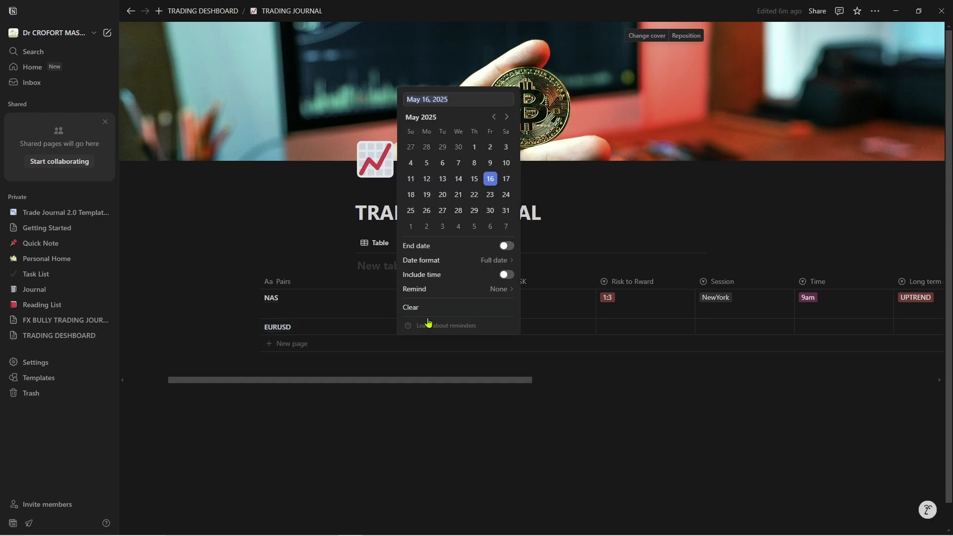
left_click(459, 179)
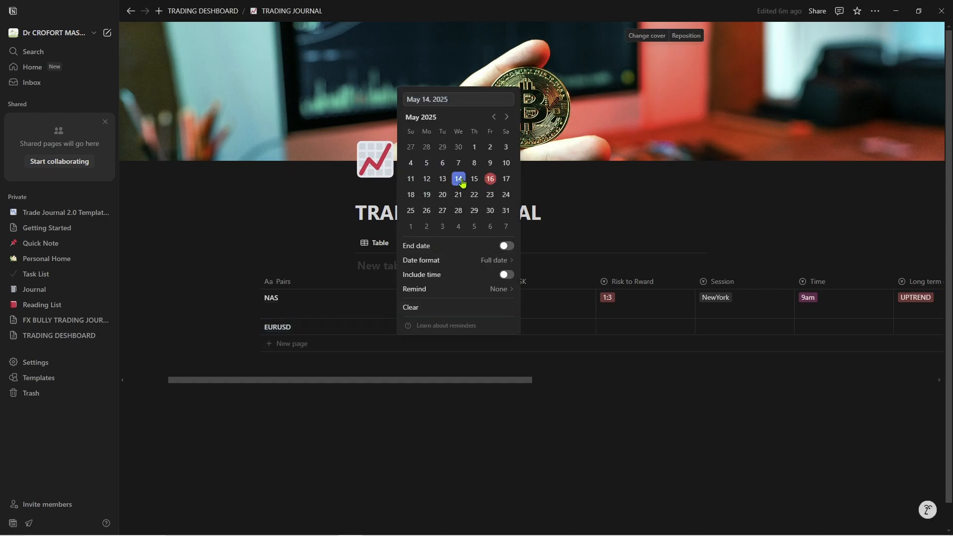
left_click(427, 179)
key("Escape")
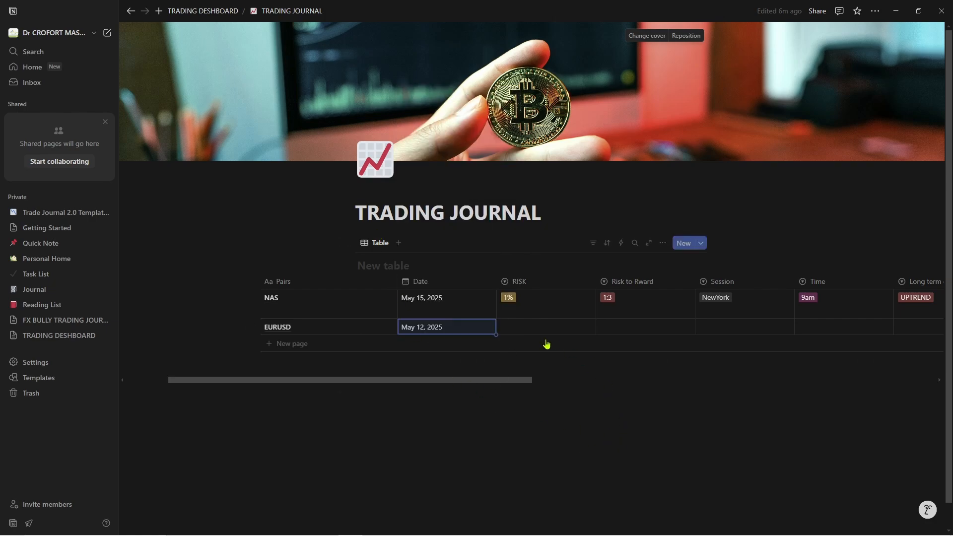
Set the EURUSD row's RISK to 2% and its Risk to Rward to 1:3
left_click(521, 326)
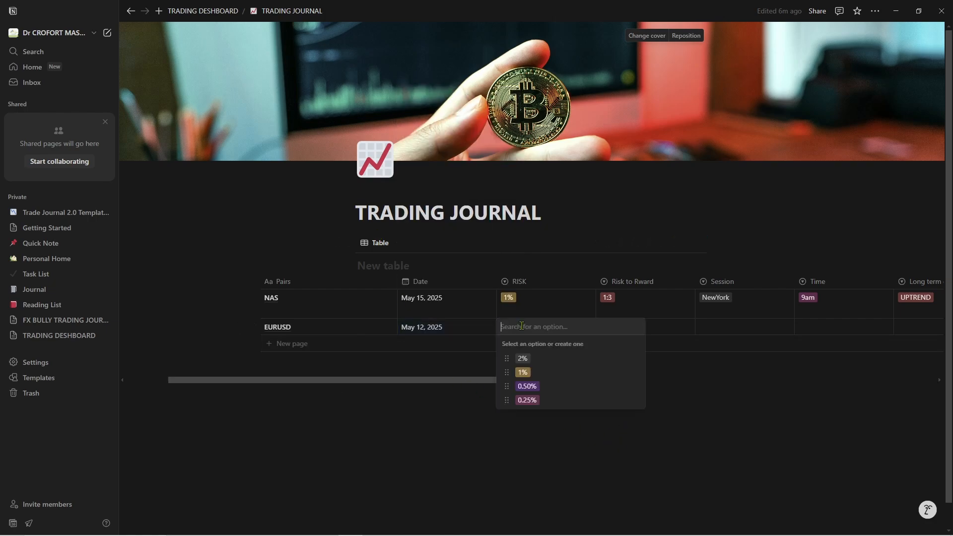
left_click(539, 360)
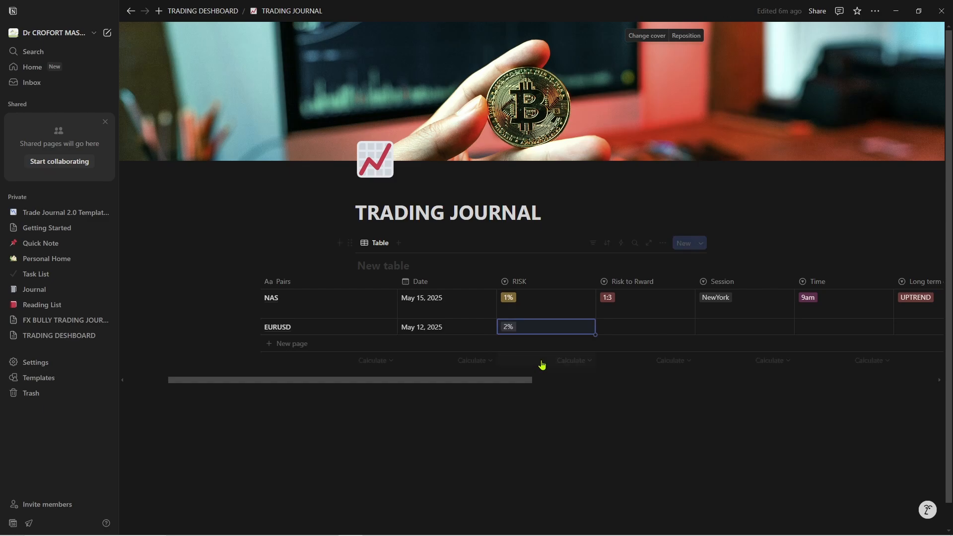
left_click(629, 330)
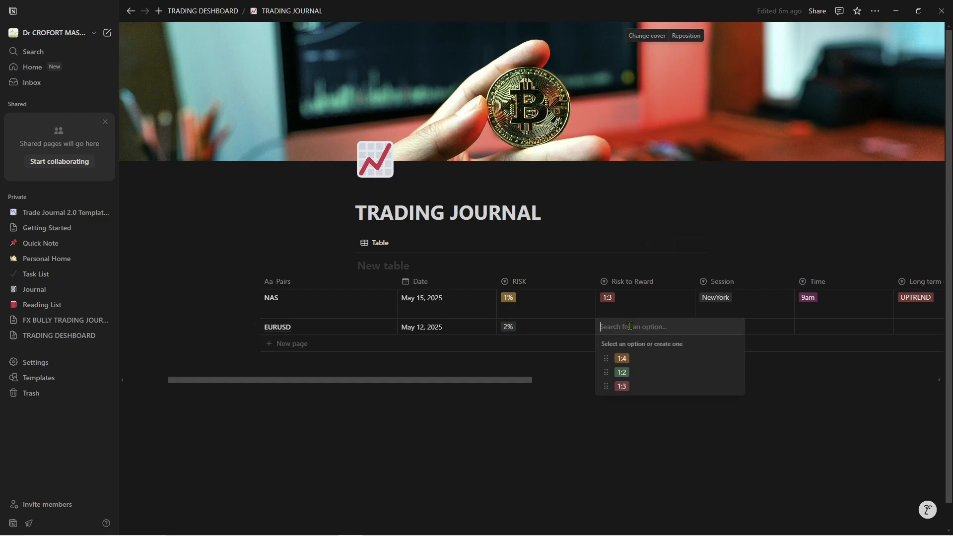
left_click(623, 385)
Set the EURUSD row's Session to NewYork and its Time to 8am
scroll(670, 378, "right", 10)
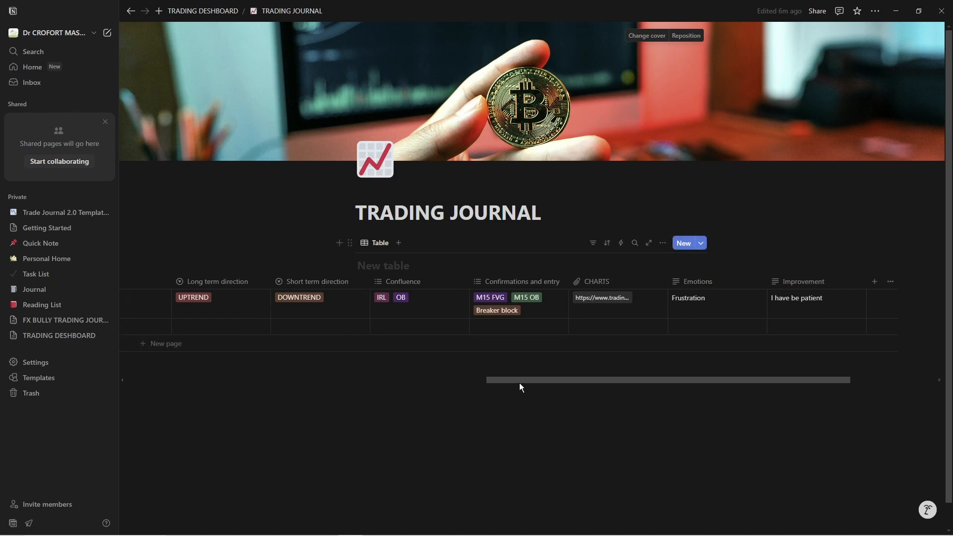
left_click_drag(519, 382, 293, 382)
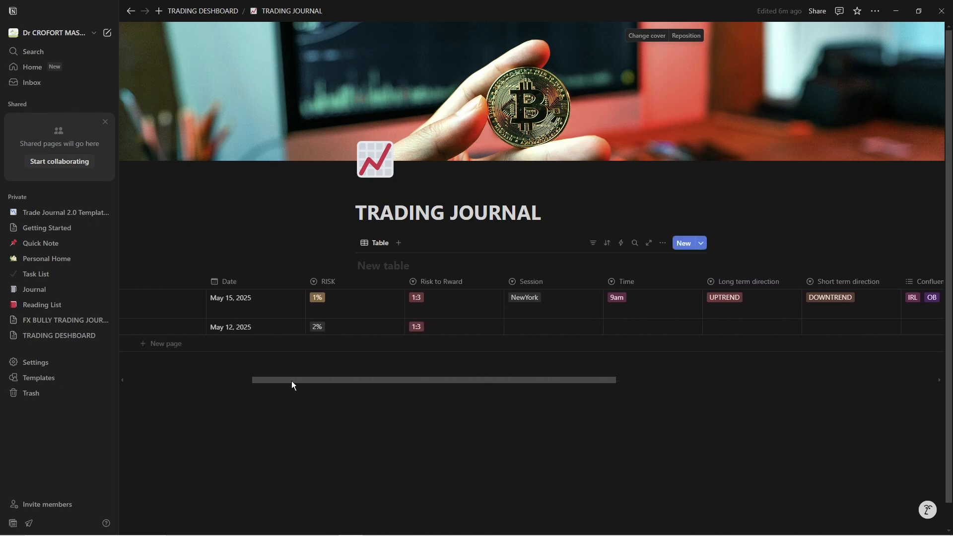
left_click(536, 329)
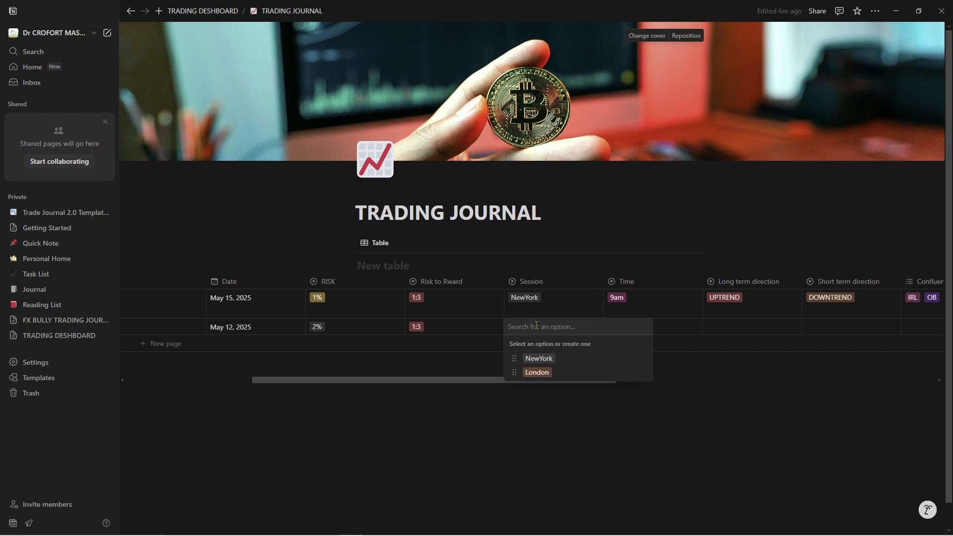
left_click(540, 359)
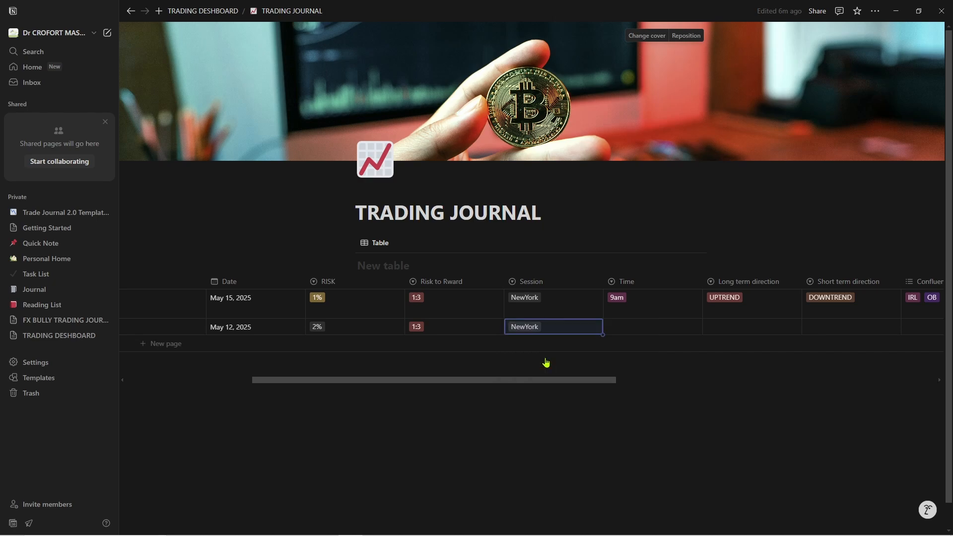
left_click(636, 326)
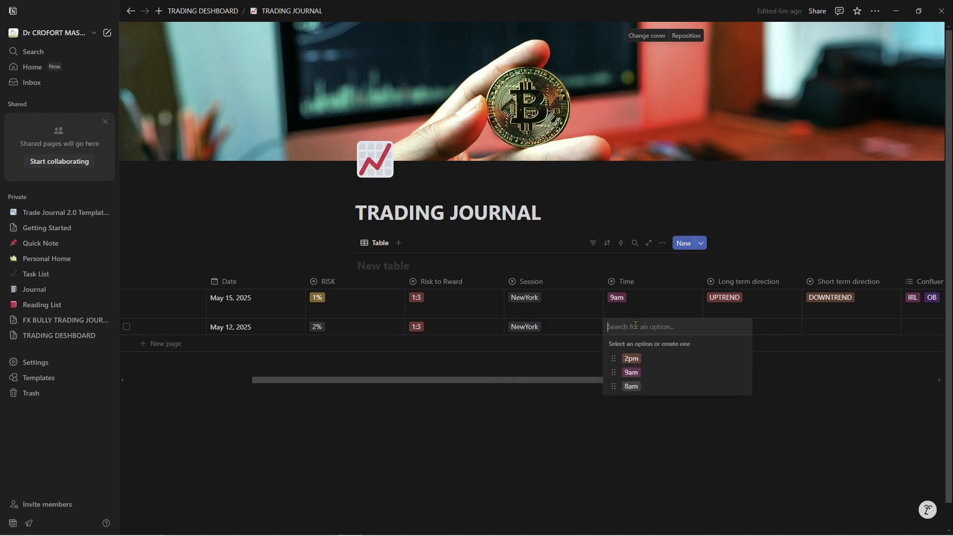
left_click(638, 391)
Set both the Long term direction and the Short term direction of the EURUSD row to DOWNTREND
left_click(742, 327)
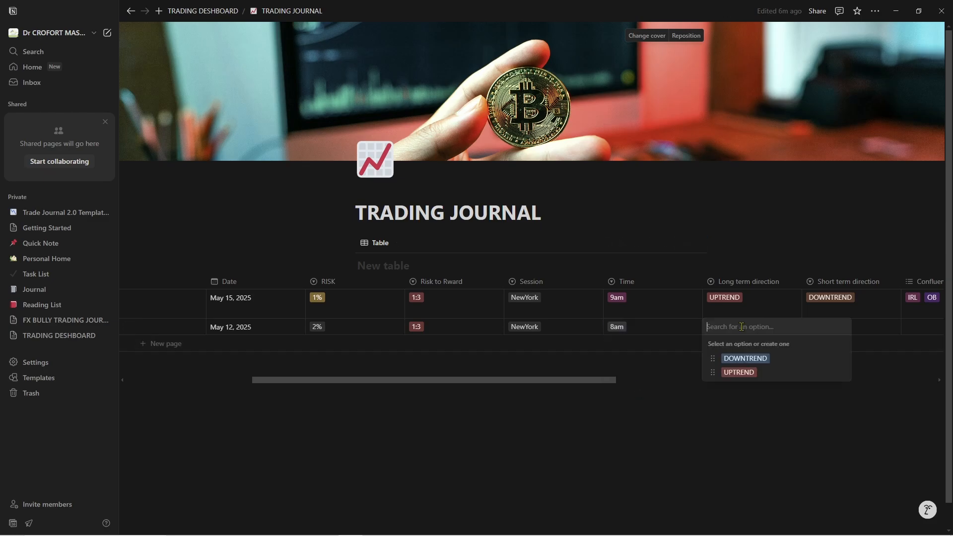
left_click(762, 361)
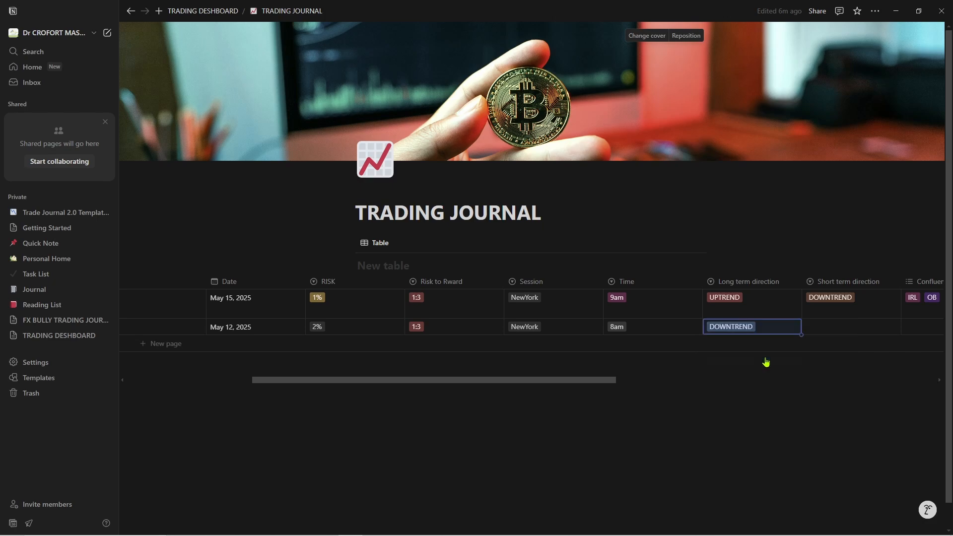
left_click(845, 330)
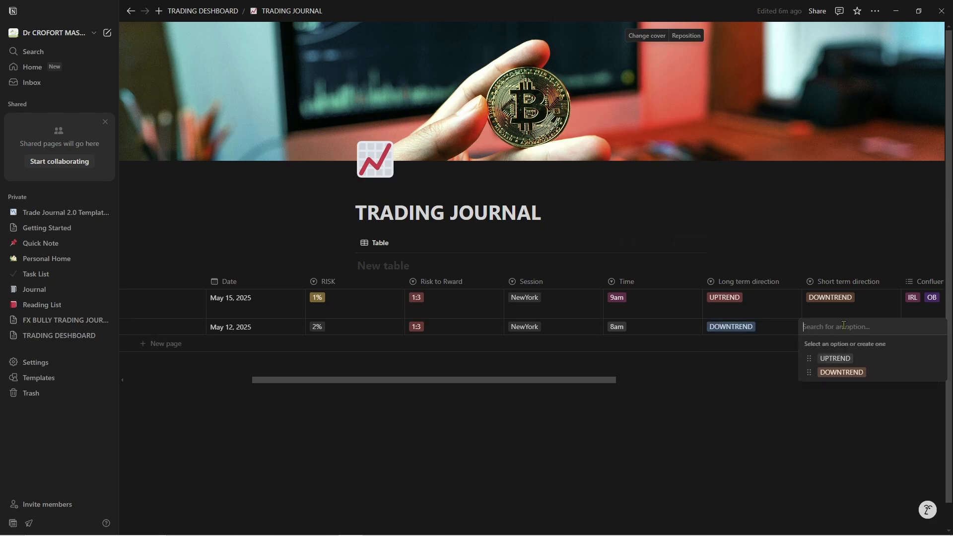
left_click(837, 374)
left_click(738, 397)
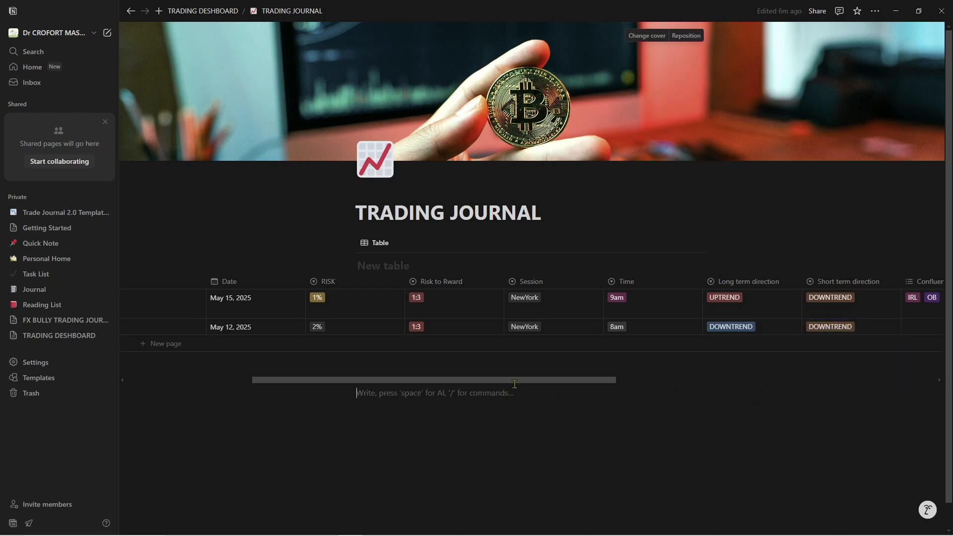
left_click_drag(519, 383, 683, 377)
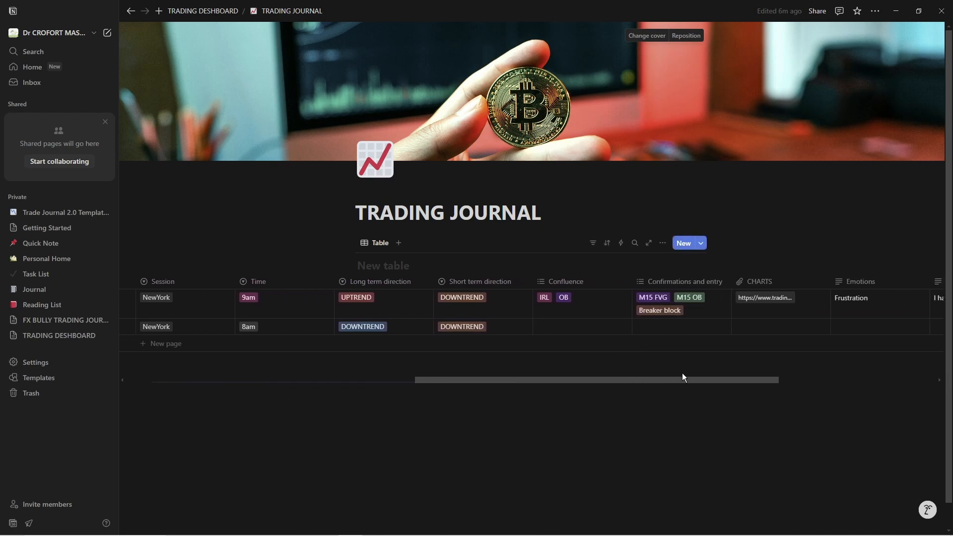
Set the EURUSD row's Confluence to OB and FVG and its Confirmations and entry to M15 OB
left_click(552, 328)
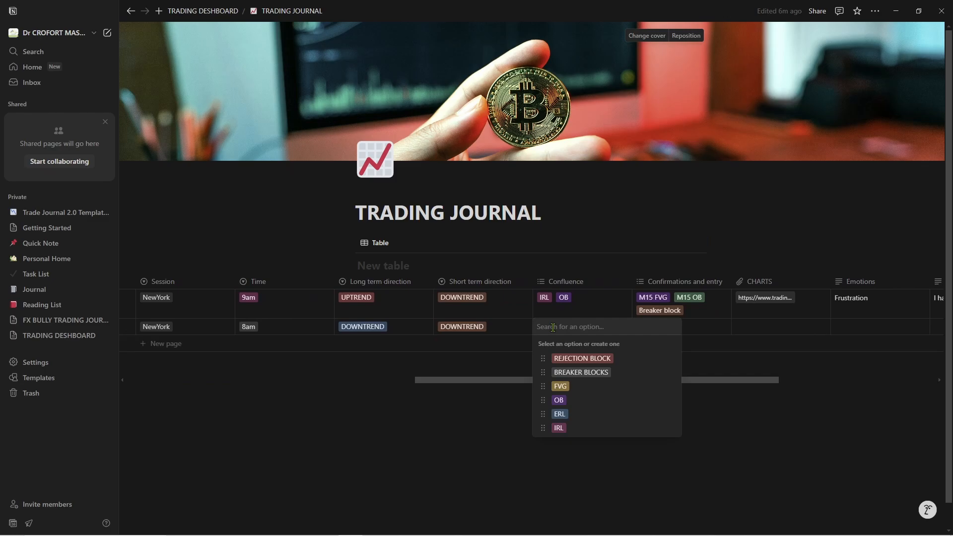
left_click(563, 403)
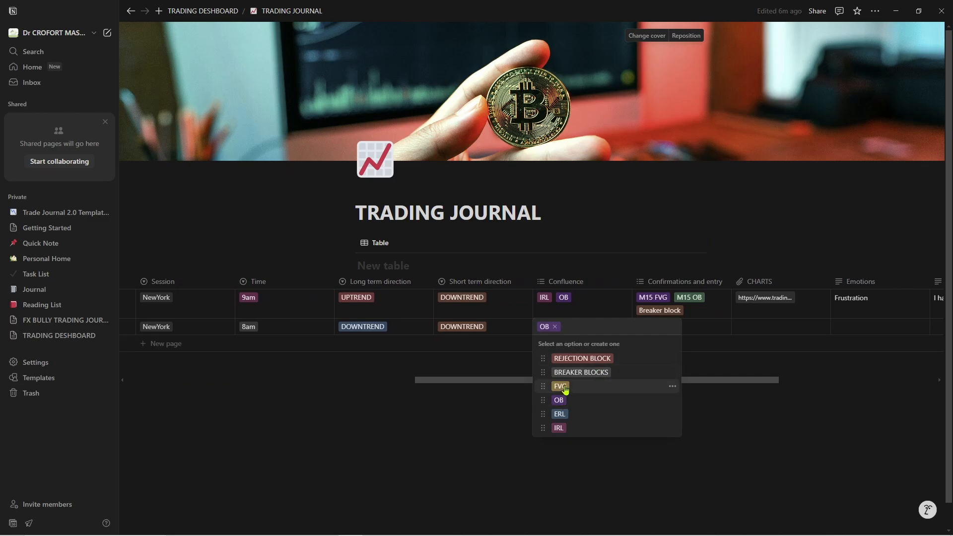
left_click(565, 388)
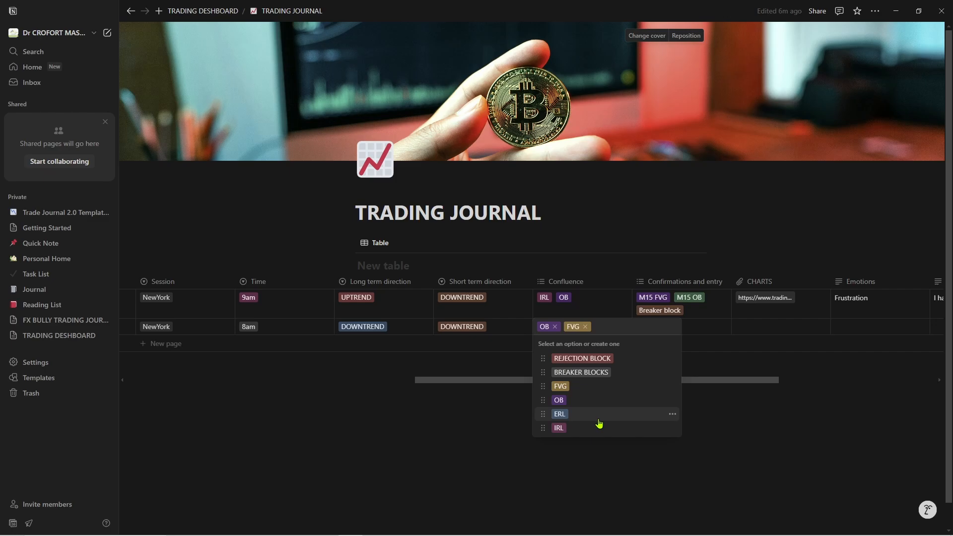
key("Escape")
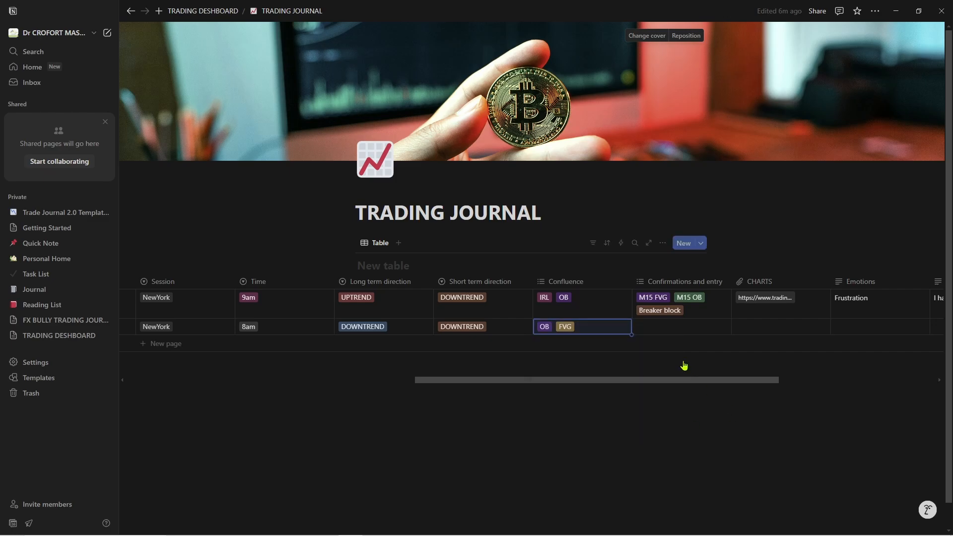
left_click(668, 334)
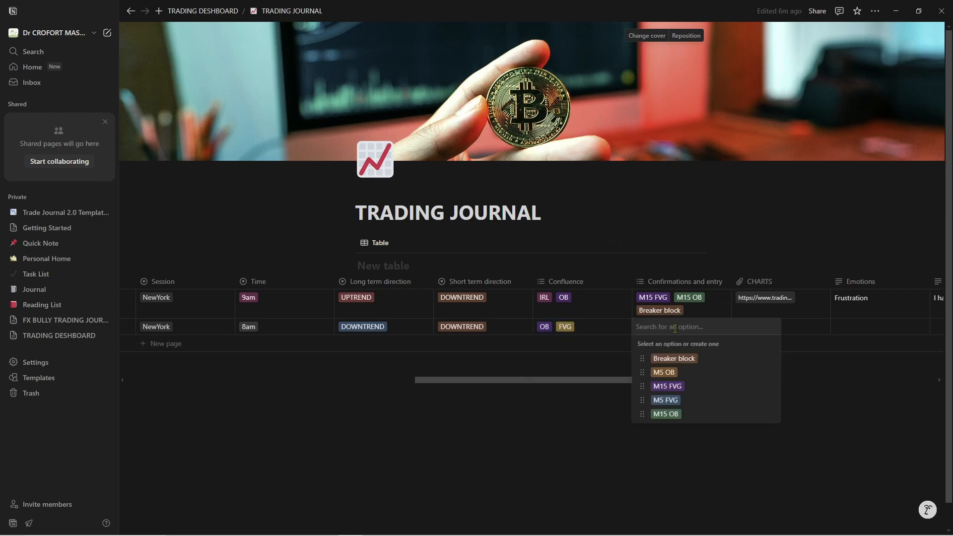
left_click(678, 419)
key("Escape")
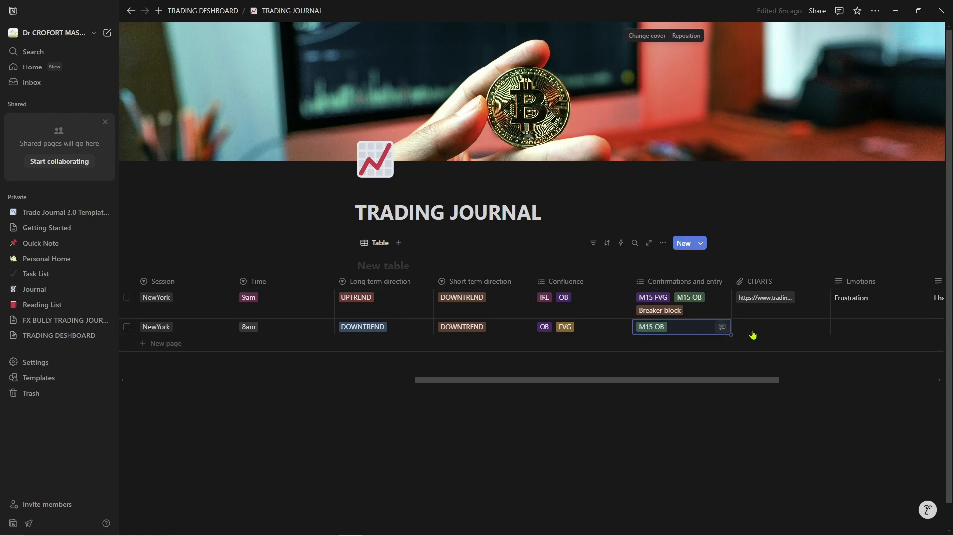
left_click(776, 327)
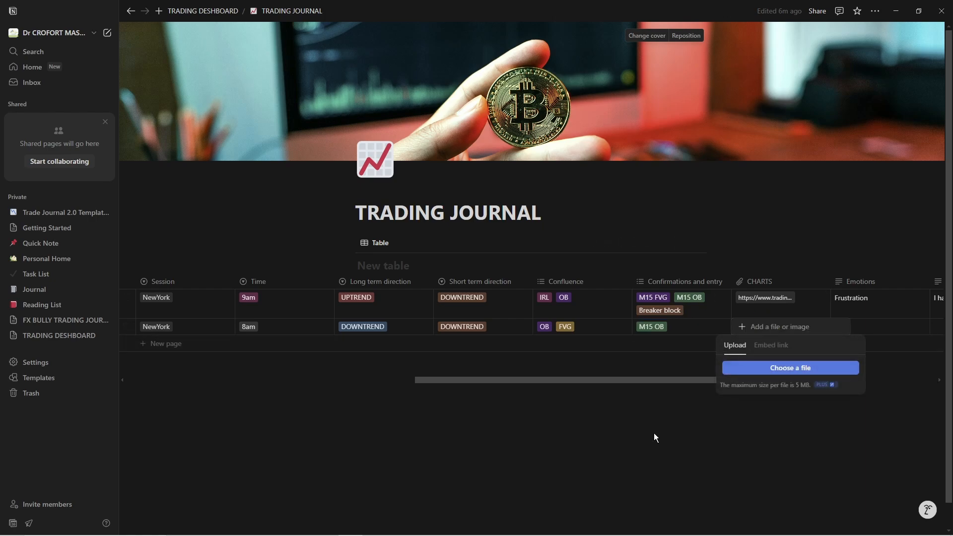
left_click(682, 434)
key("Escape")
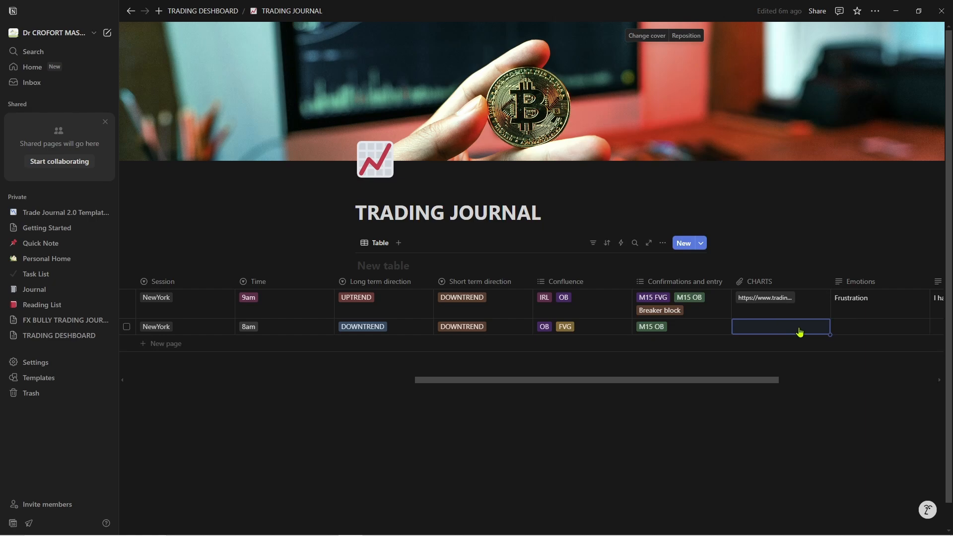
Enter Greed as the emotion for the EURUSD trade
left_click(863, 327)
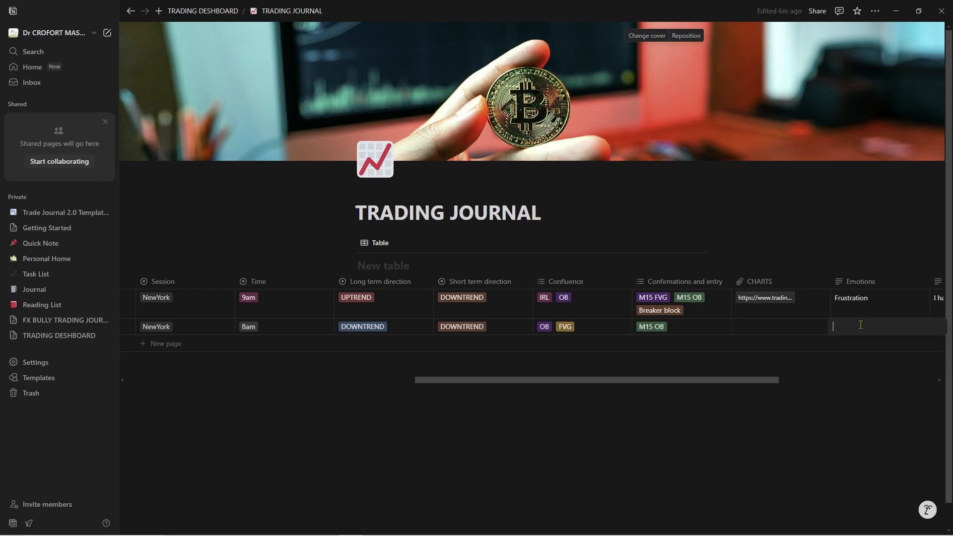
type("G")
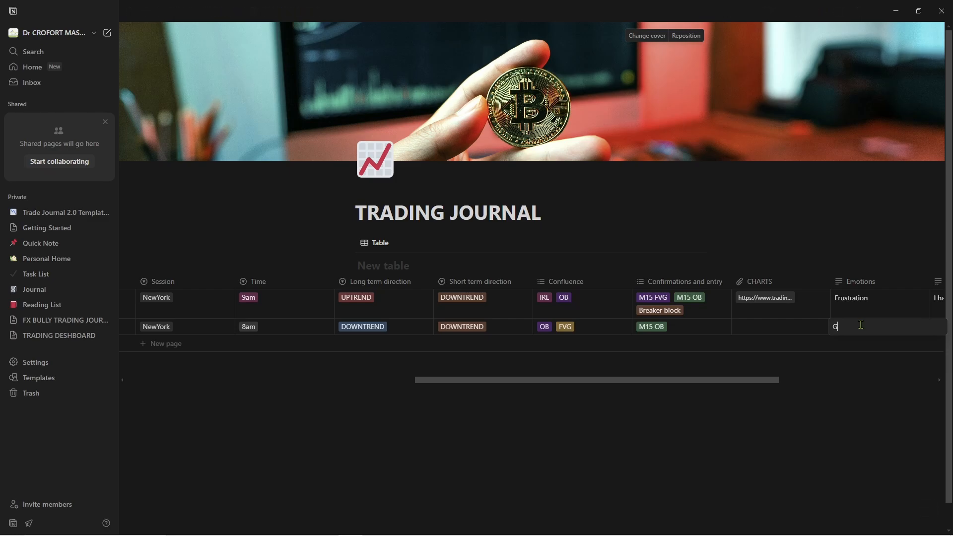
type("reed")
key("Escape")
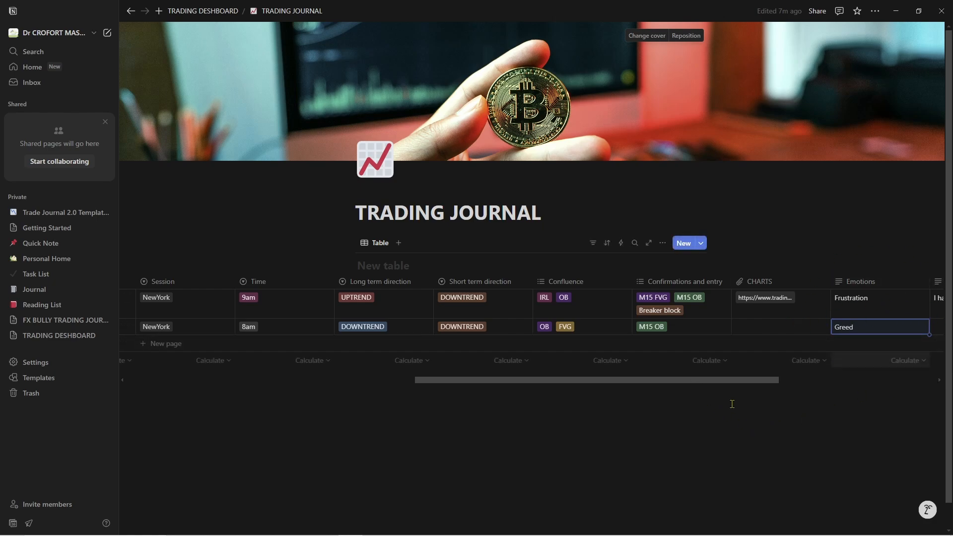
Add a Calendar view to the trades database, keeping the default view settings
left_click_drag(575, 381, 405, 383)
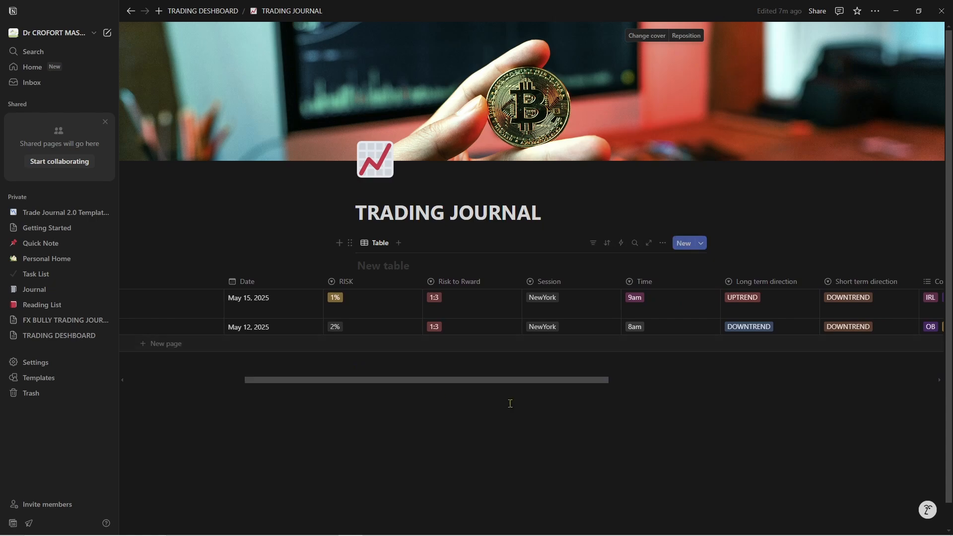
left_click_drag(520, 381, 417, 382)
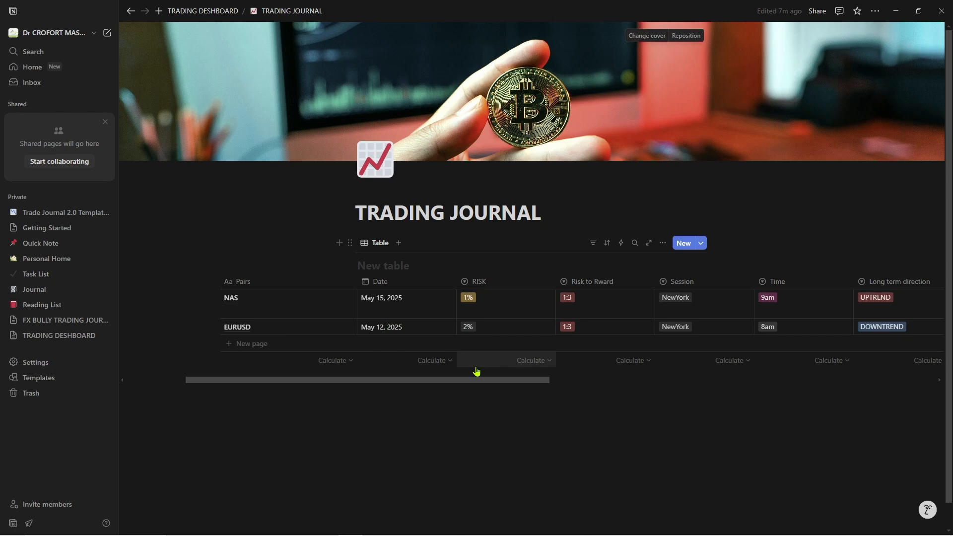
left_click(399, 244)
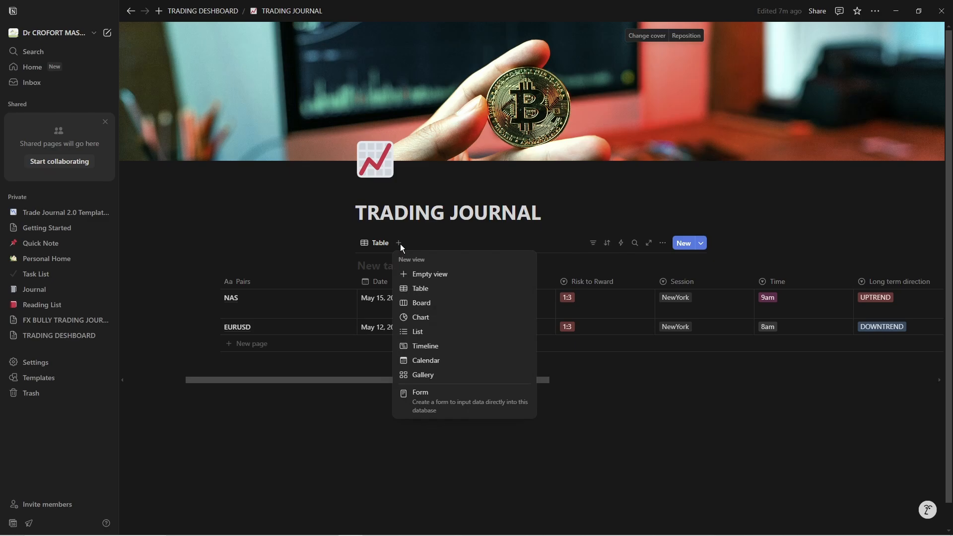
left_click(438, 365)
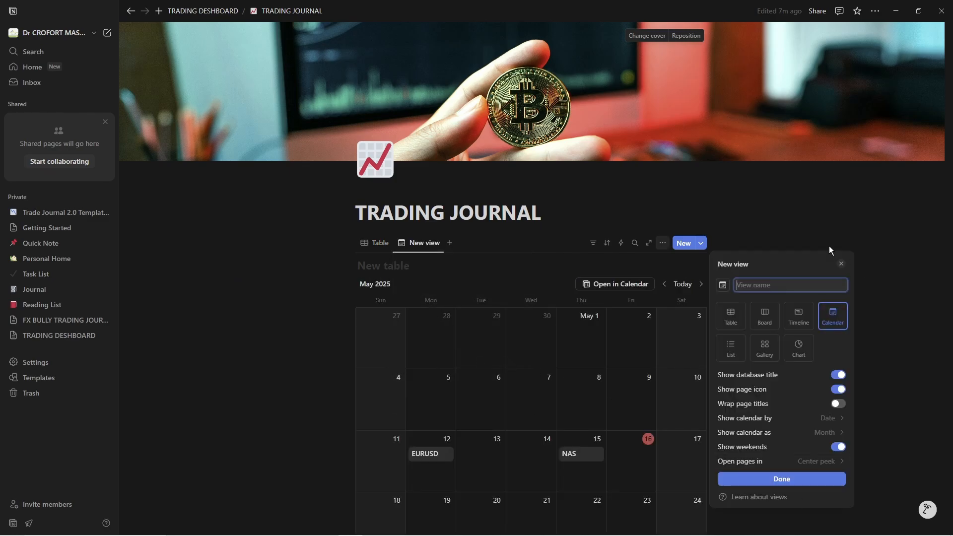
left_click(783, 222)
scroll(433, 374, "down", 4)
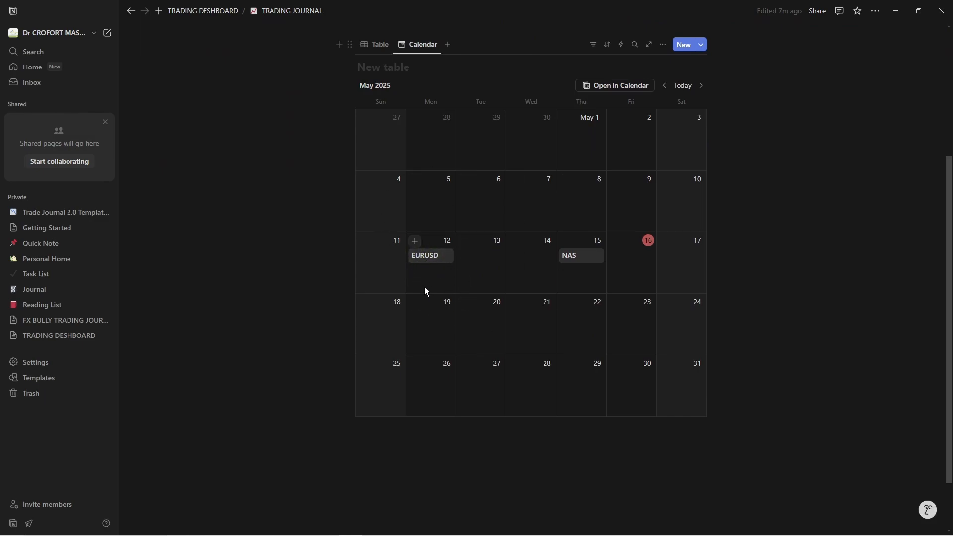
Show the RISK, Risk to Rward and Time properties on the trade cards in the Calendar view
scroll(528, 258, "up", 3)
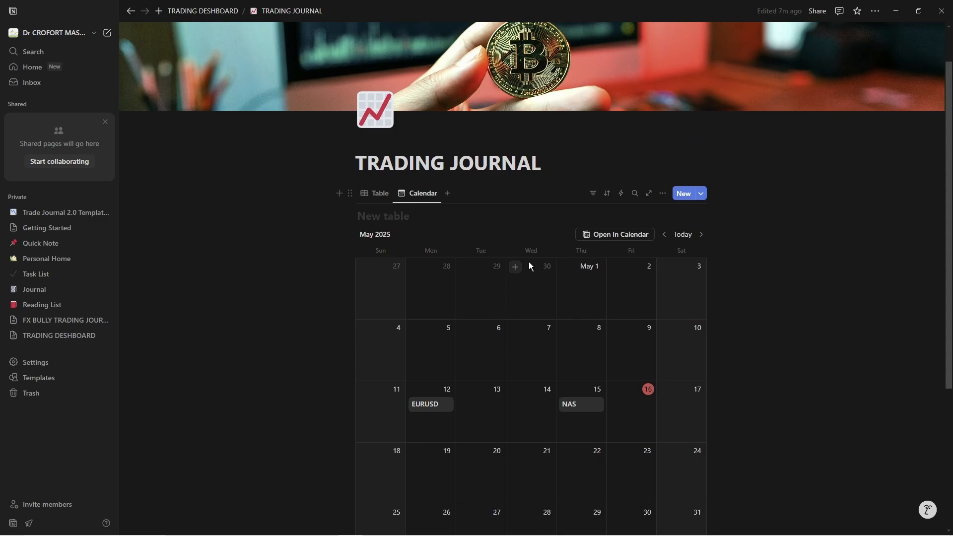
left_click(424, 196)
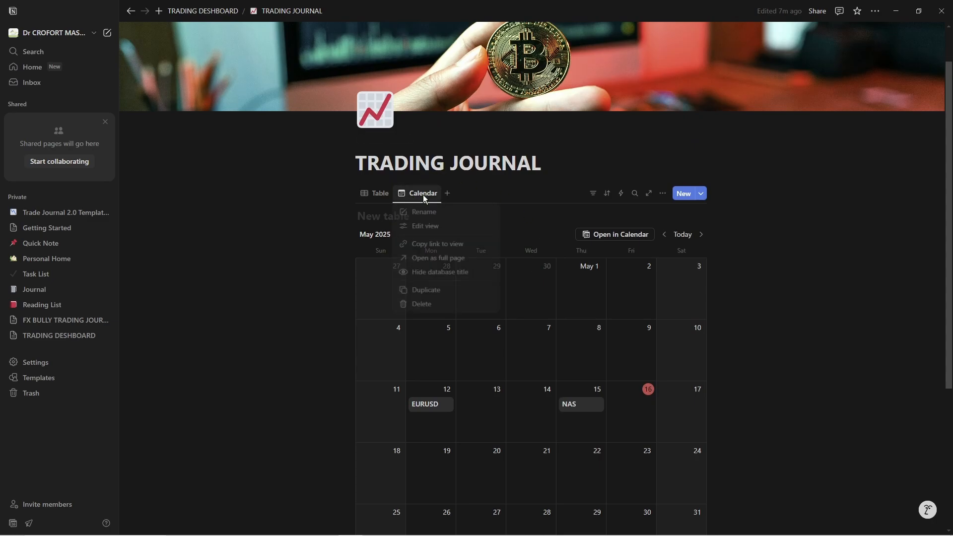
left_click(430, 227)
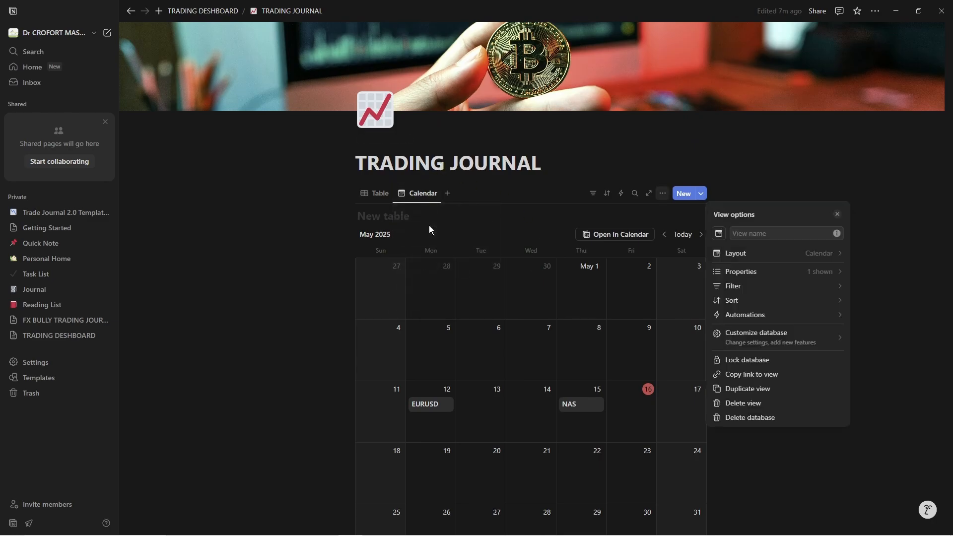
left_click(767, 276)
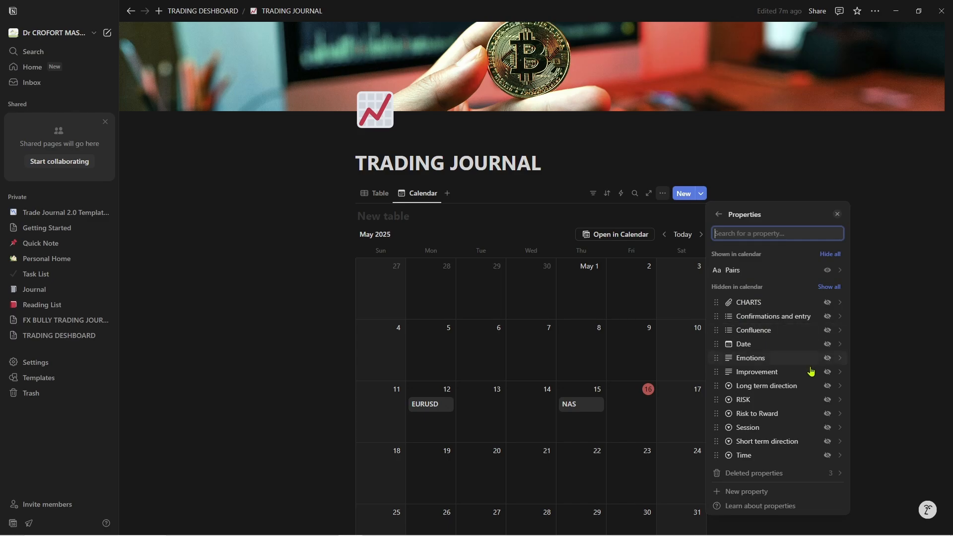
left_click(827, 400)
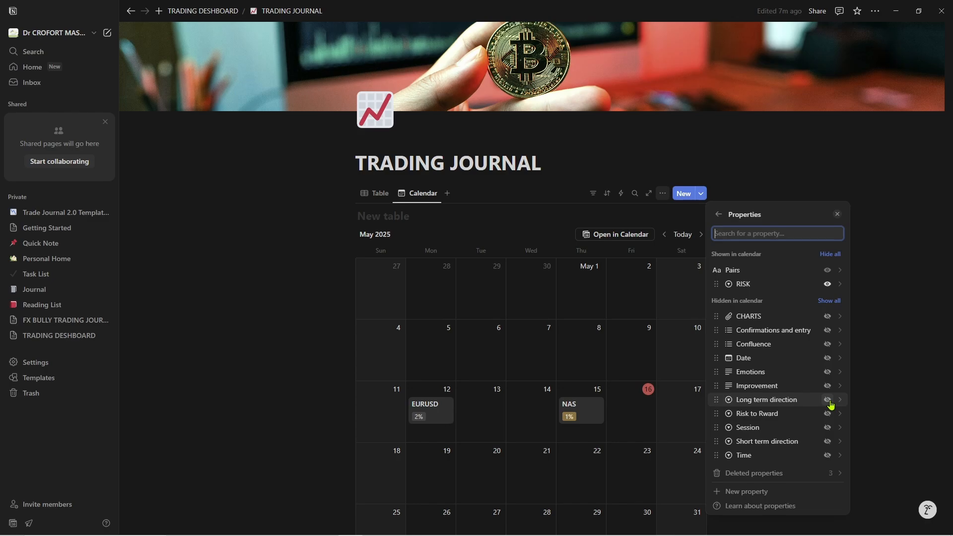
left_click(827, 414)
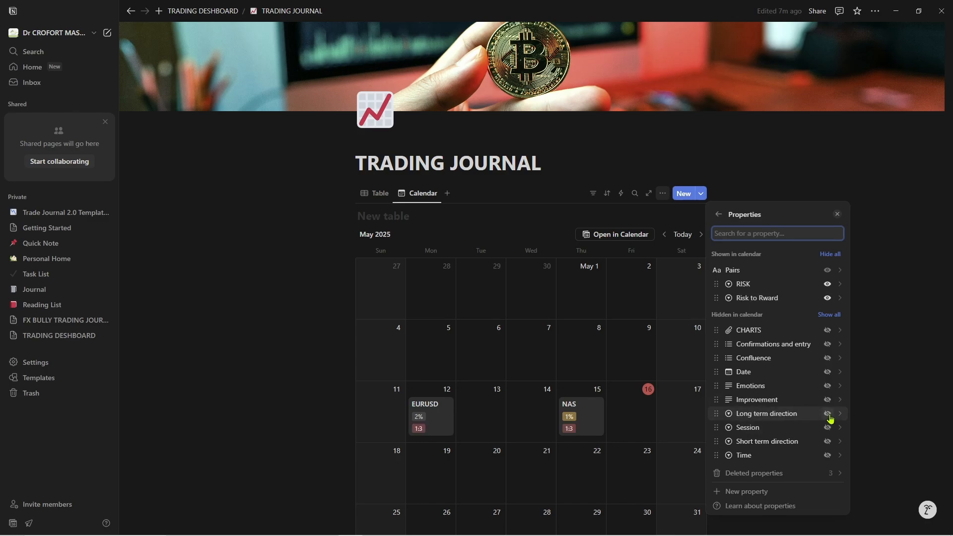
left_click(828, 455)
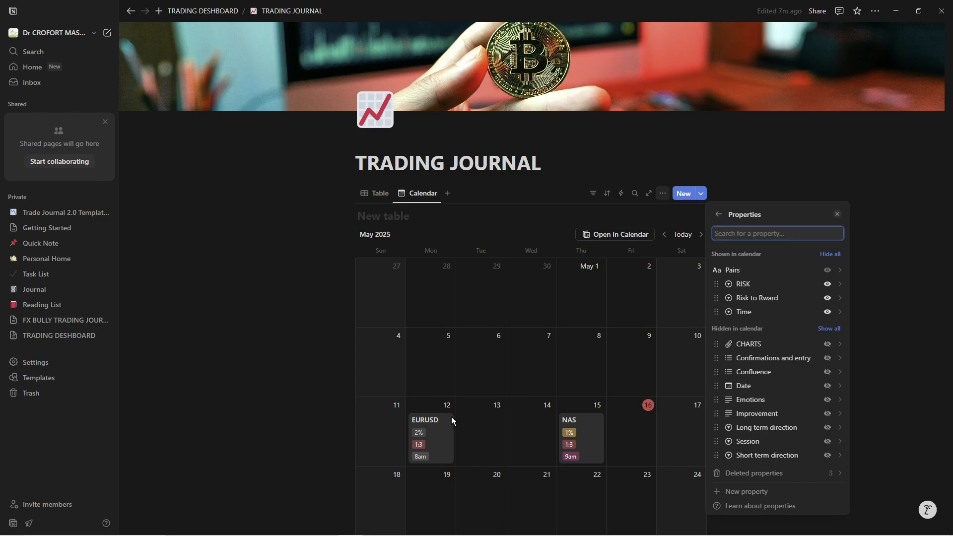
left_click(466, 445)
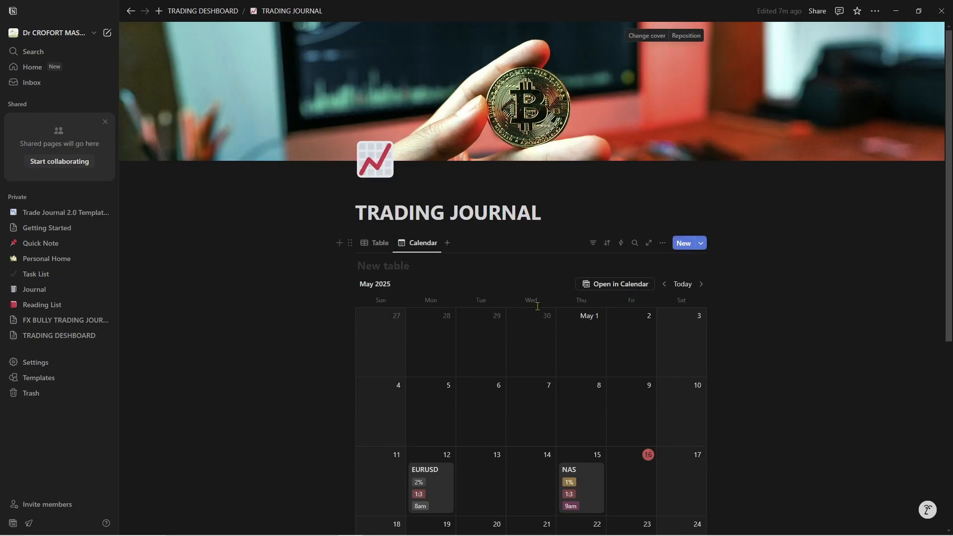
Look over the May 2025 calendar and its trade cards on the TRADING JOURNAL page
scroll(755, 304, "down", 1)
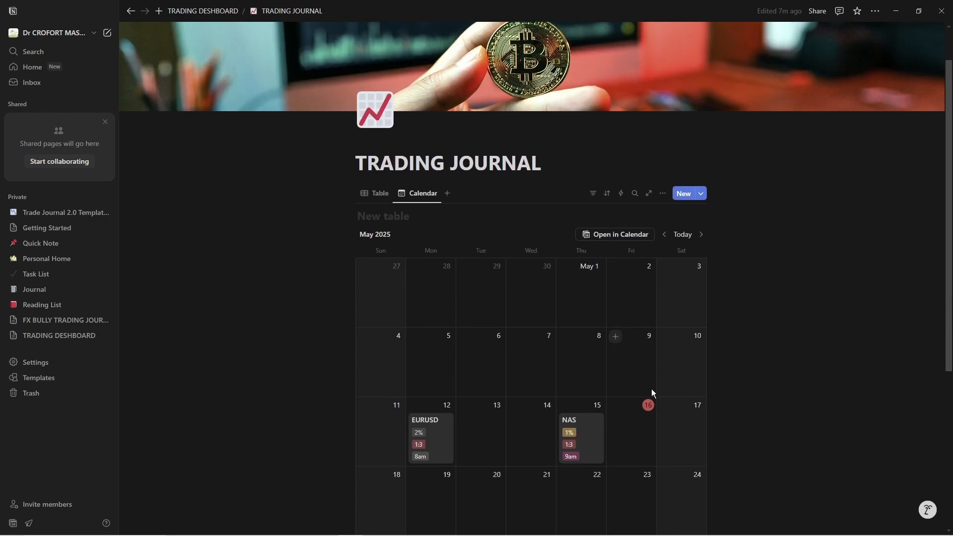
scroll(497, 431, "down", 1)
scroll(496, 430, "down", 1)
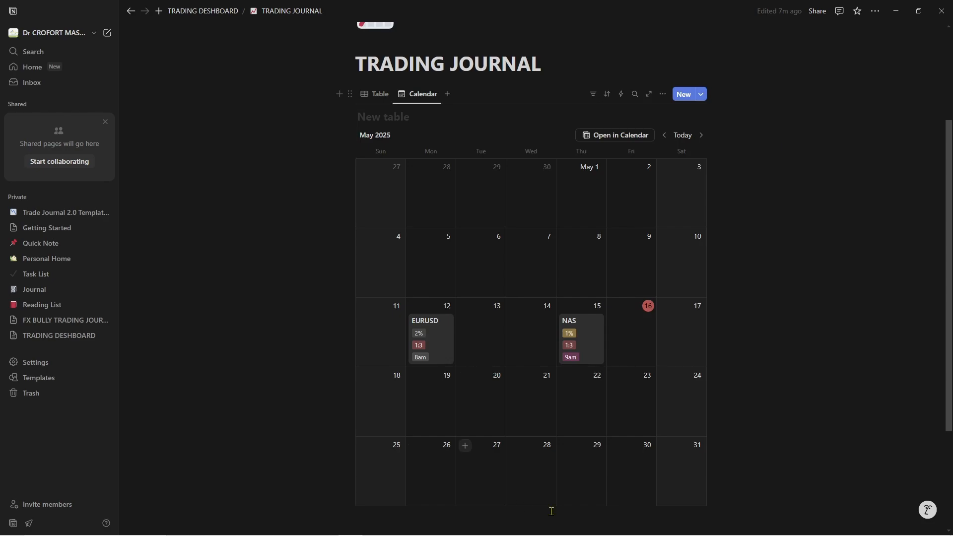
scroll(548, 506, "down", 2)
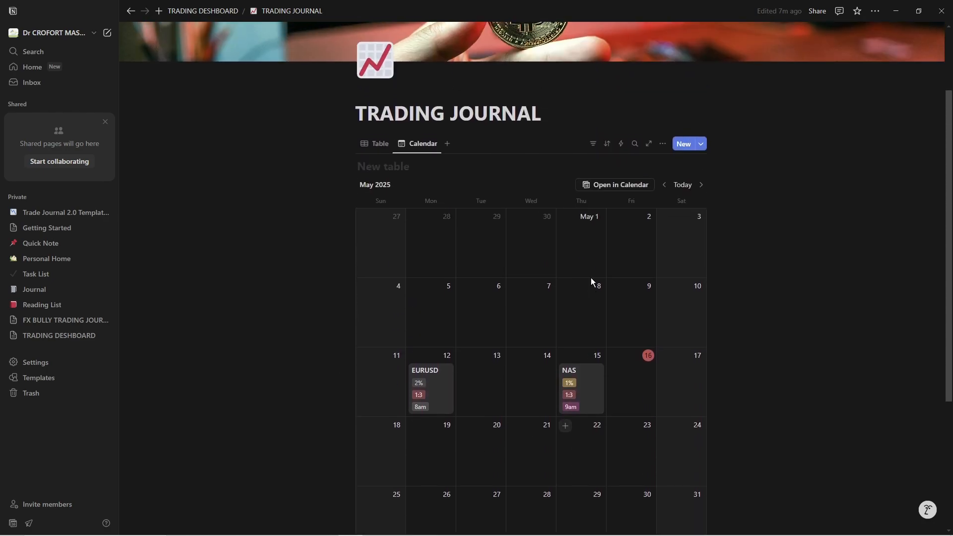
scroll(589, 277, "up", 4)
scroll(757, 244, "down", 3)
scroll(755, 244, "up", 5)
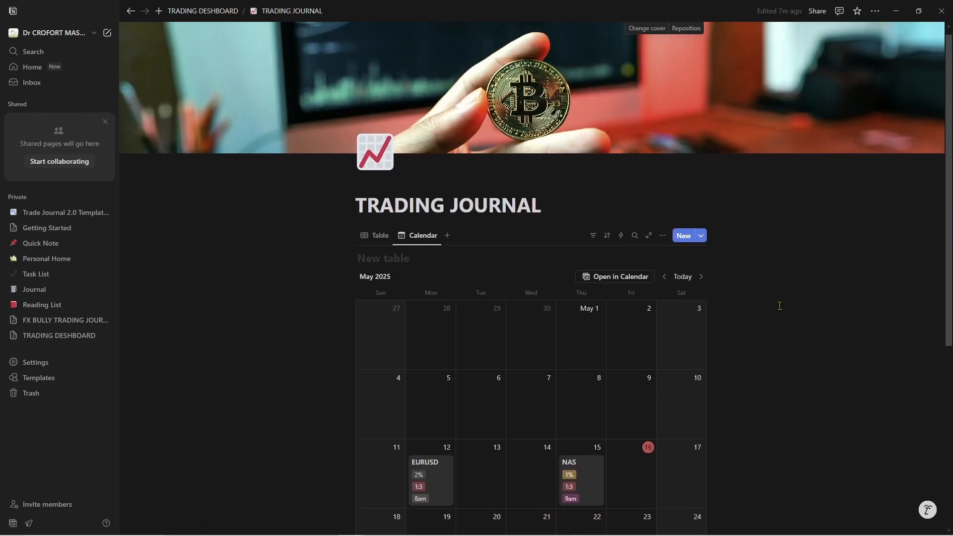
scroll(779, 305, "up", 1)
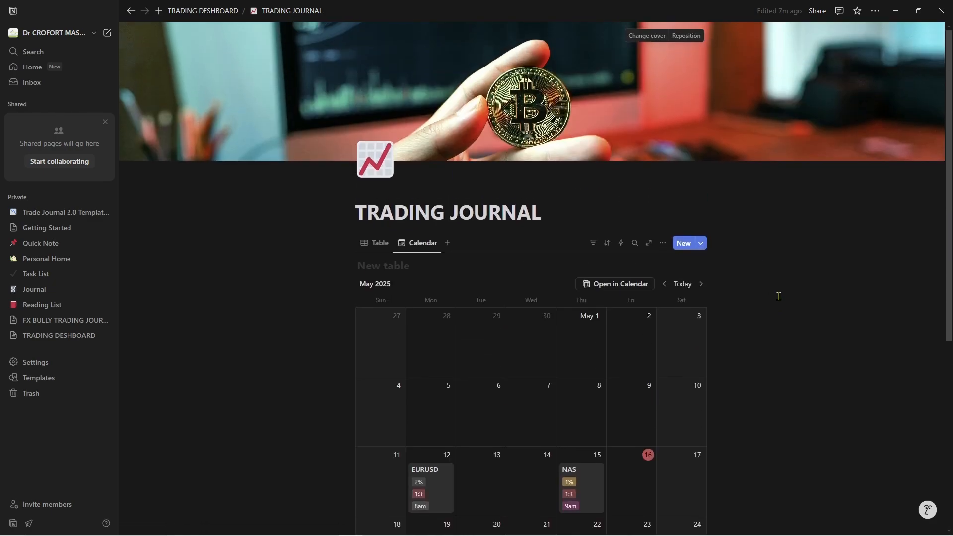
Add a page titled BACKTESTING beneath TRADING JOURNAL on the TRADING DESHBOARD page
left_click(193, 10)
left_click(373, 161)
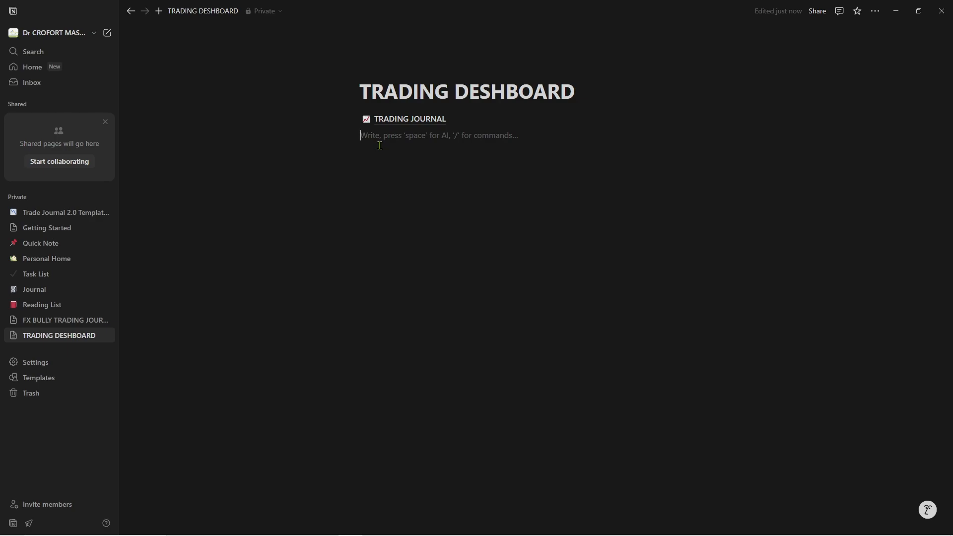
type("B")
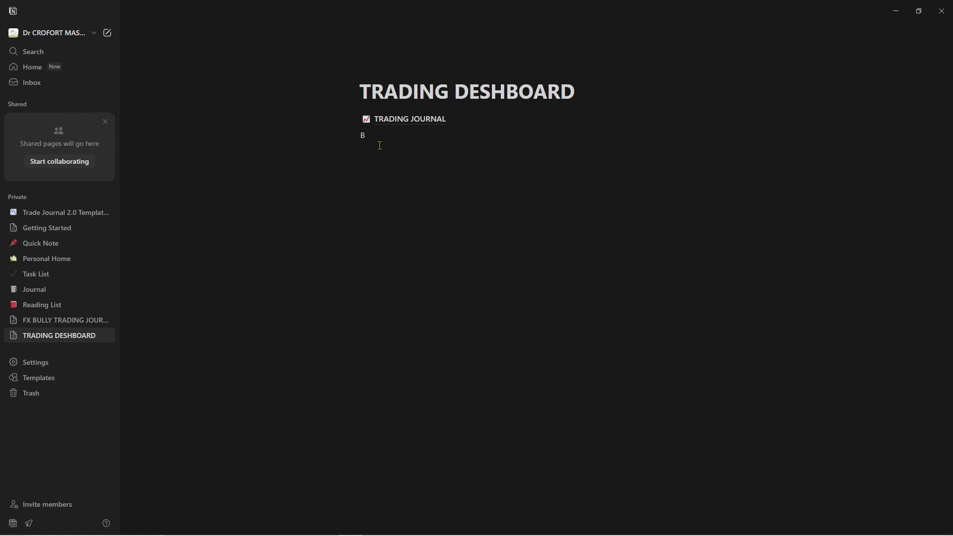
key("BackSpace")
type("/")
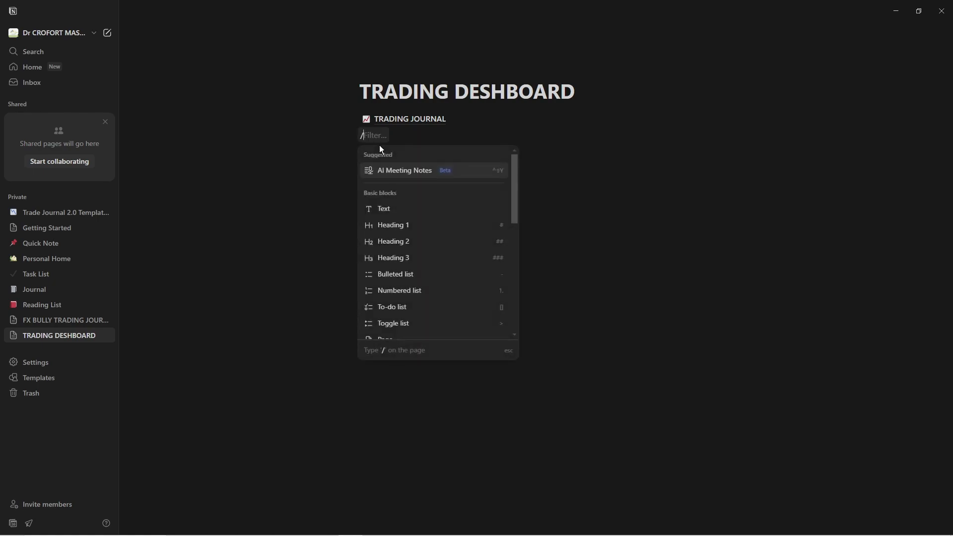
type("p")
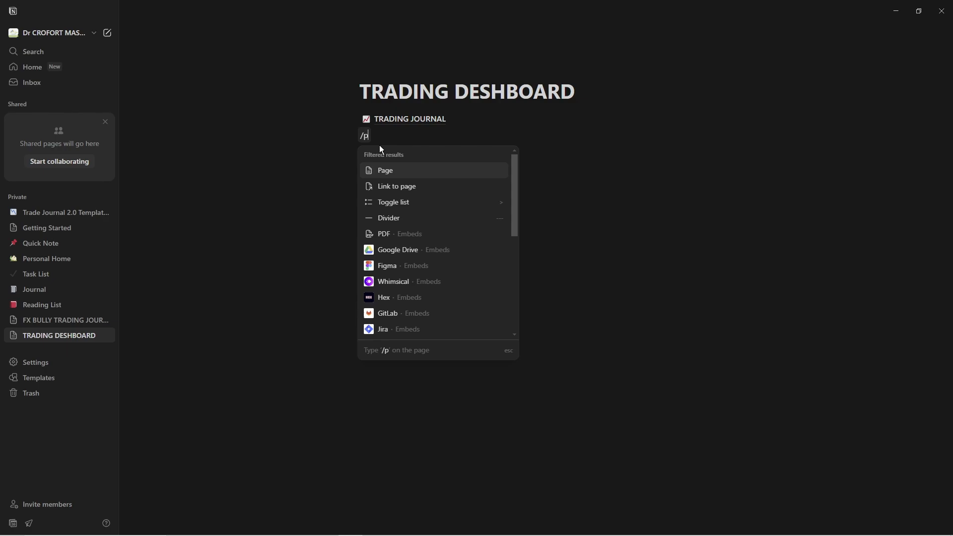
left_click(406, 171)
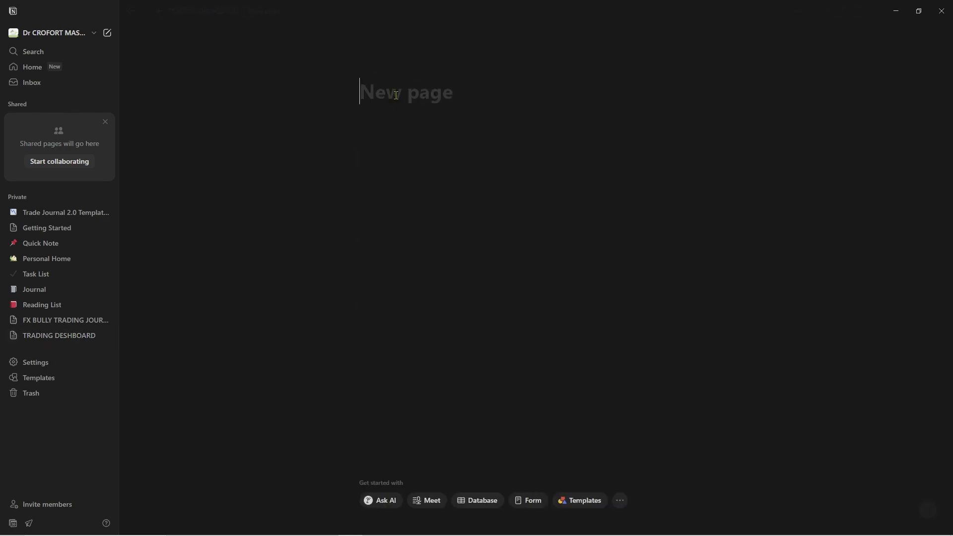
type("BACK")
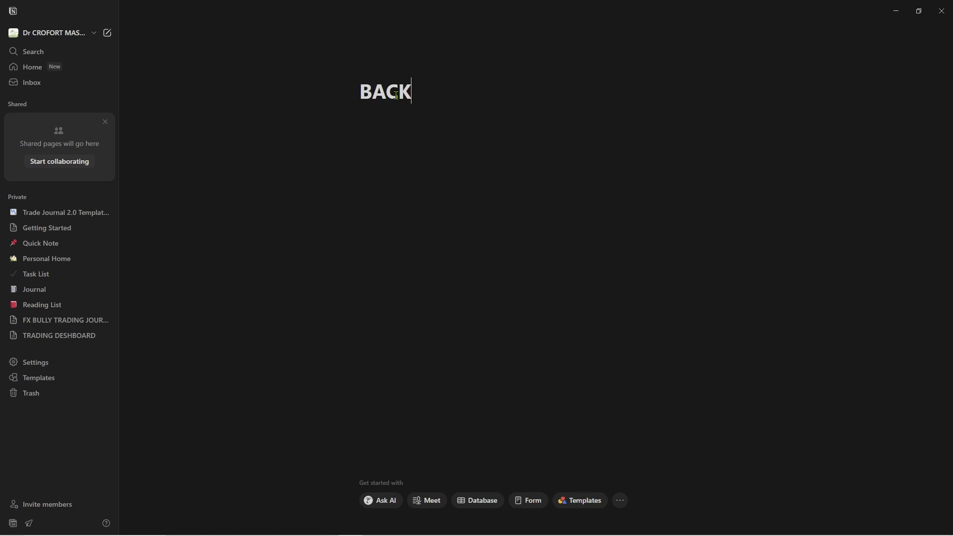
type("TESTING")
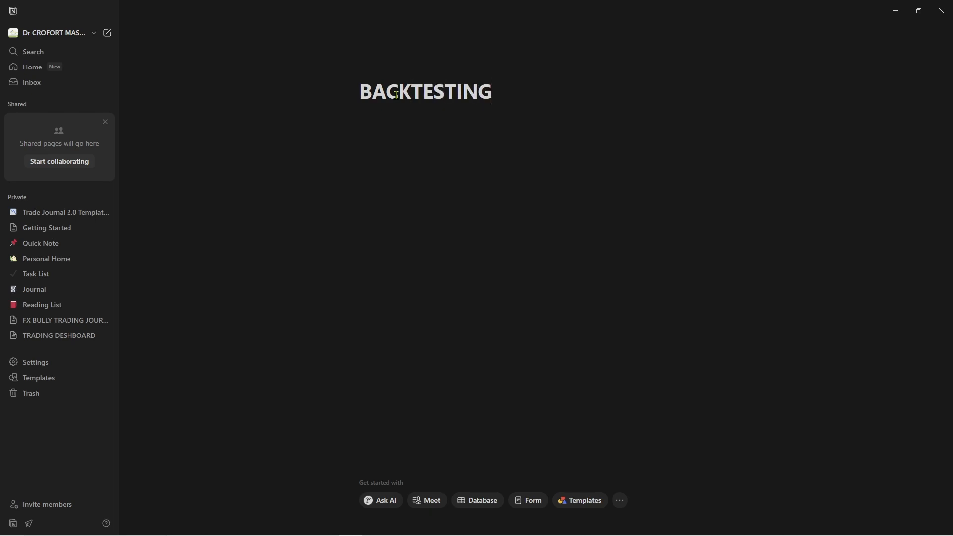
Insert a new Table view database in the body of the BACKTESTING page
left_click(395, 157)
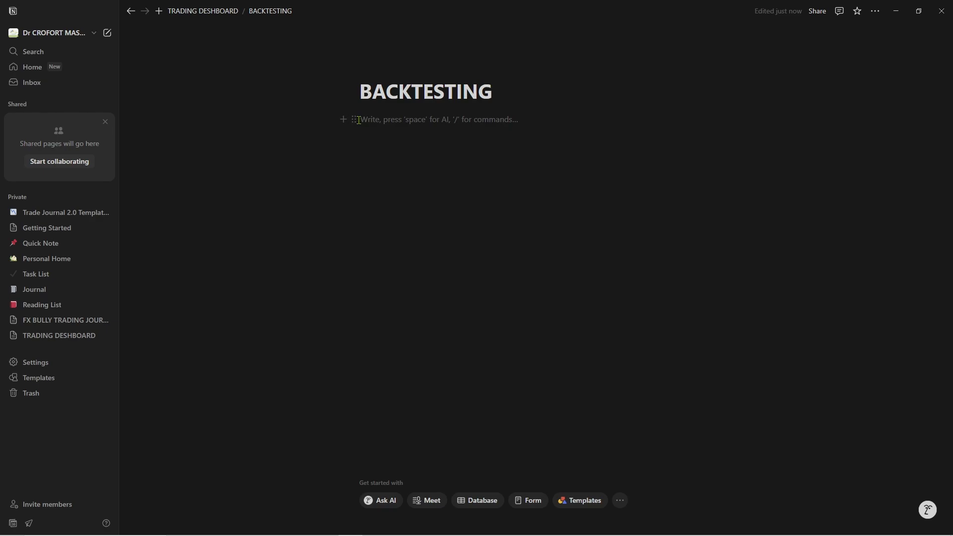
type("/t")
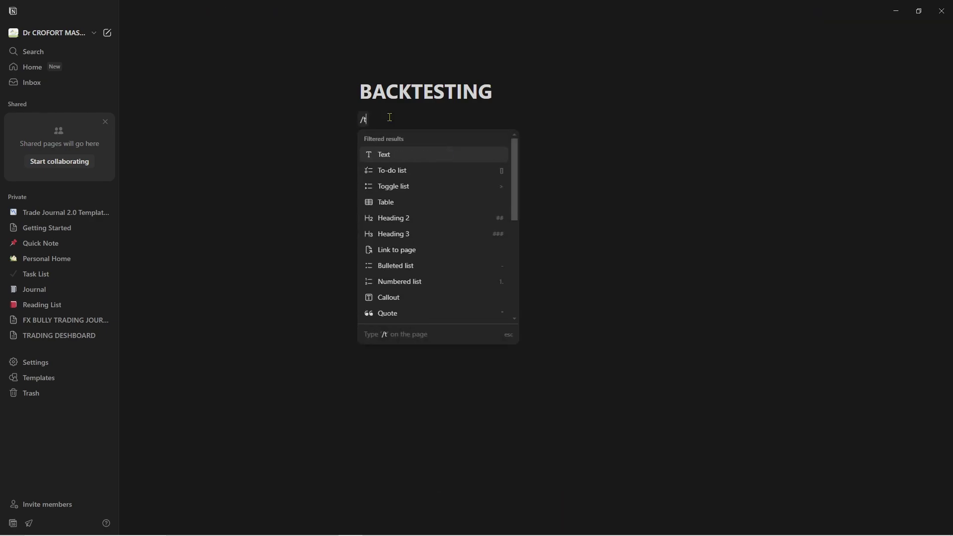
type("ab")
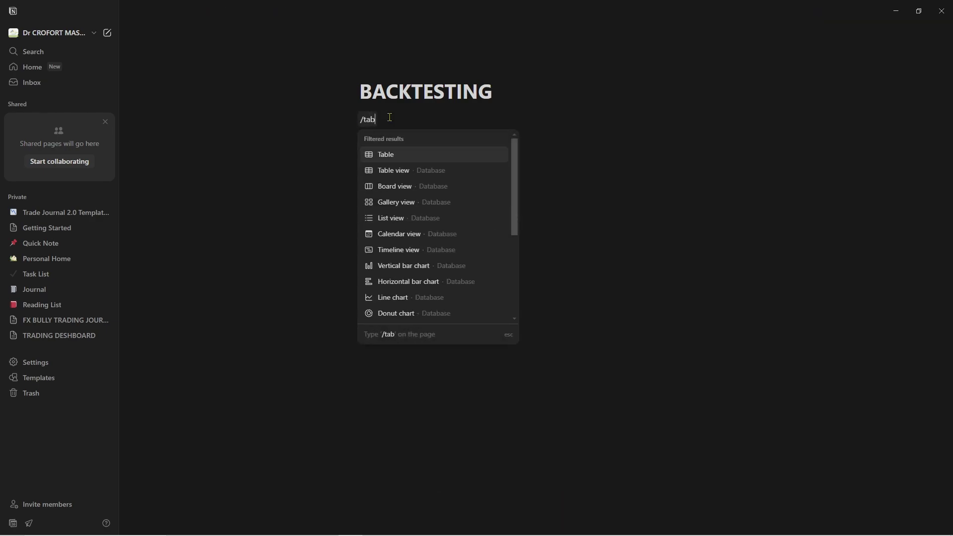
left_click(389, 170)
left_click(405, 162)
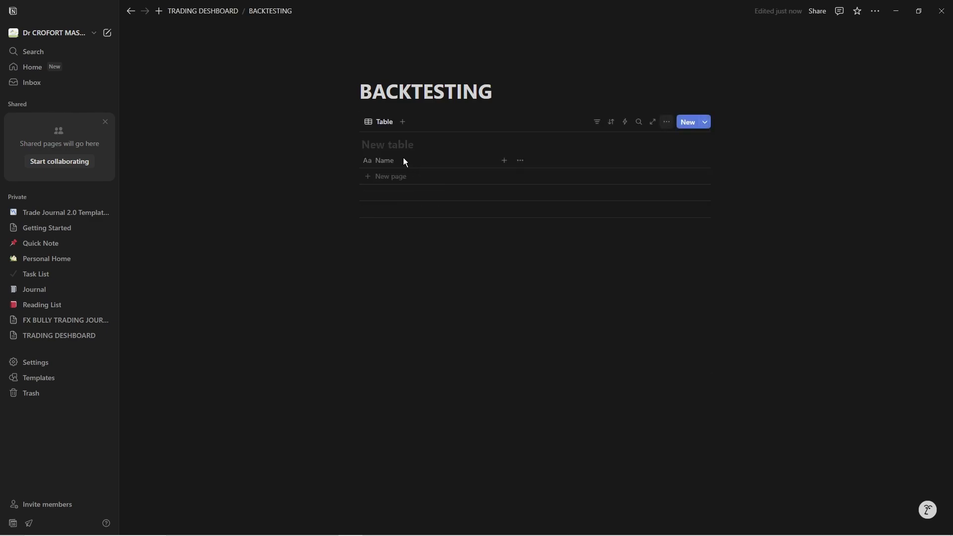
Rename the Name property of the backtesting table to PAirs
left_click(397, 162)
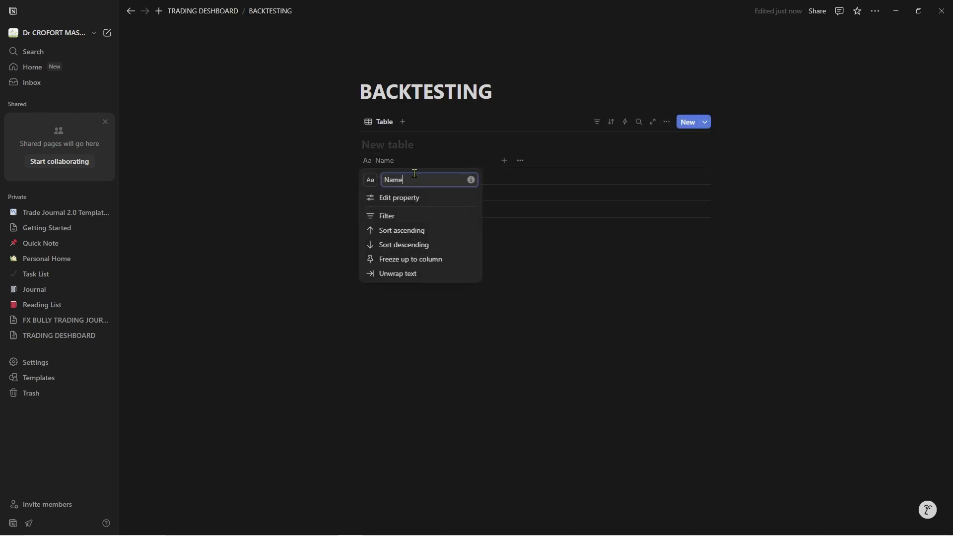
key("BackSpace")
key("BackSpace")
key("BackSpace")
key("BackSpace")
type("P")
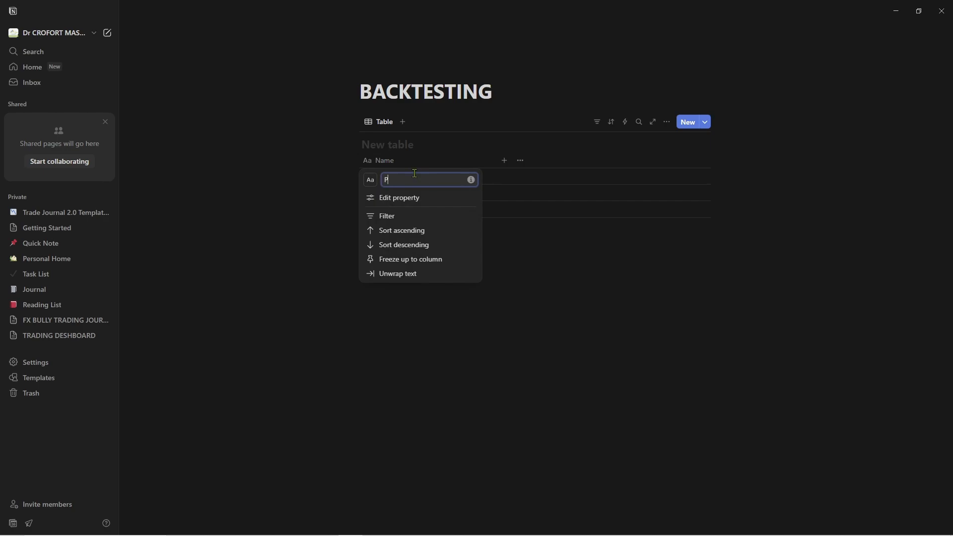
type("Airs")
key("Return")
Enter EURUSD as the first entry in the PAirs column
type("US")
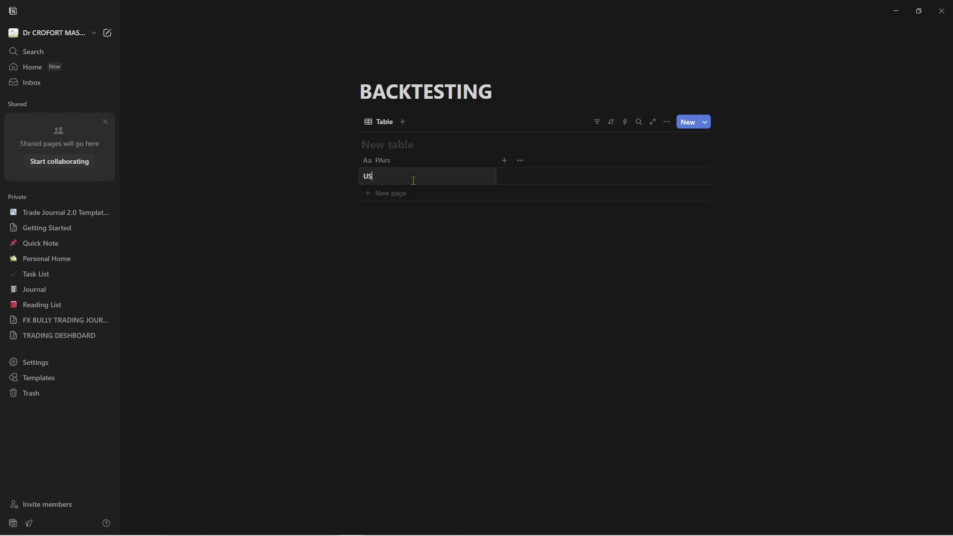
key("BackSpace")
key("BackSpace")
type("EURUSD")
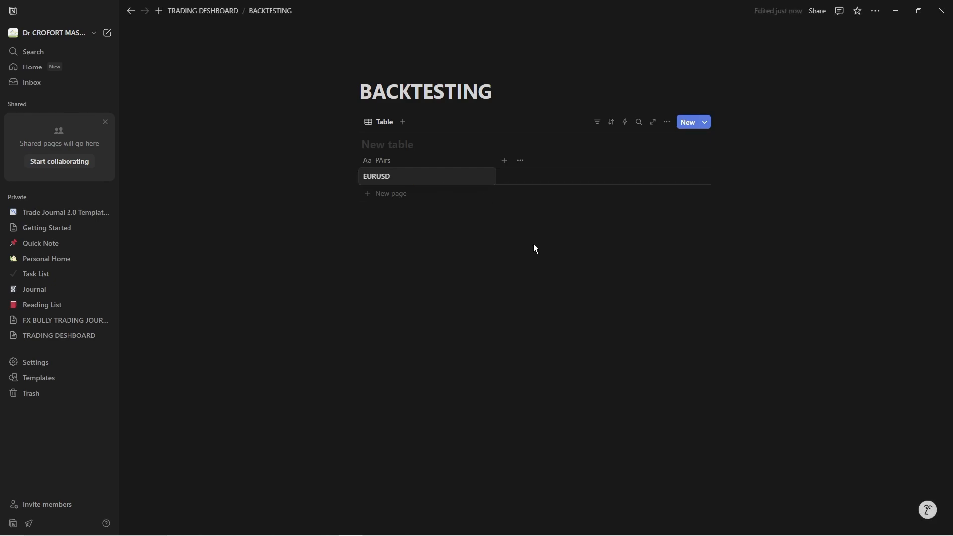
key("Escape")
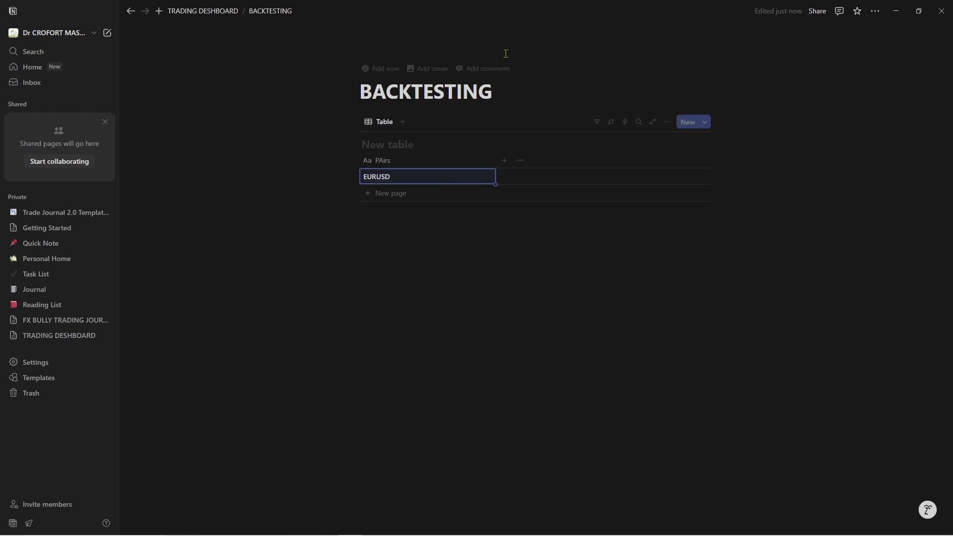
Add a page titled TRADING LESSONS beneath BACKTESTING on the TRADING DESHBOARD page
left_click(213, 15)
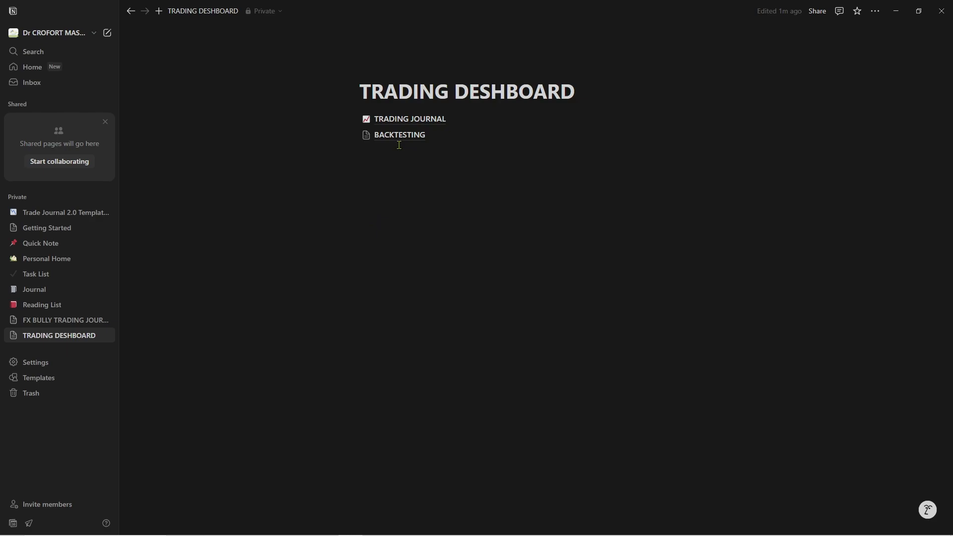
left_click(442, 172)
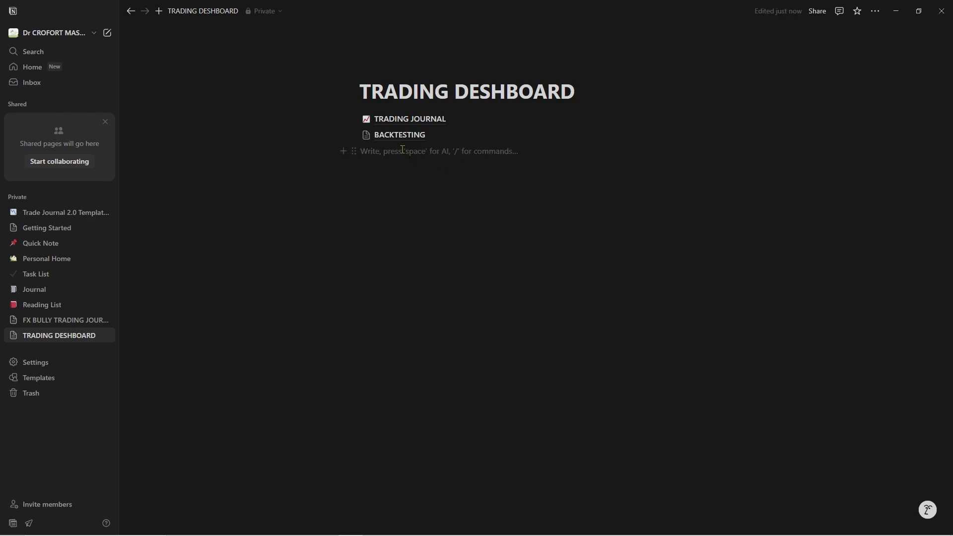
type("/")
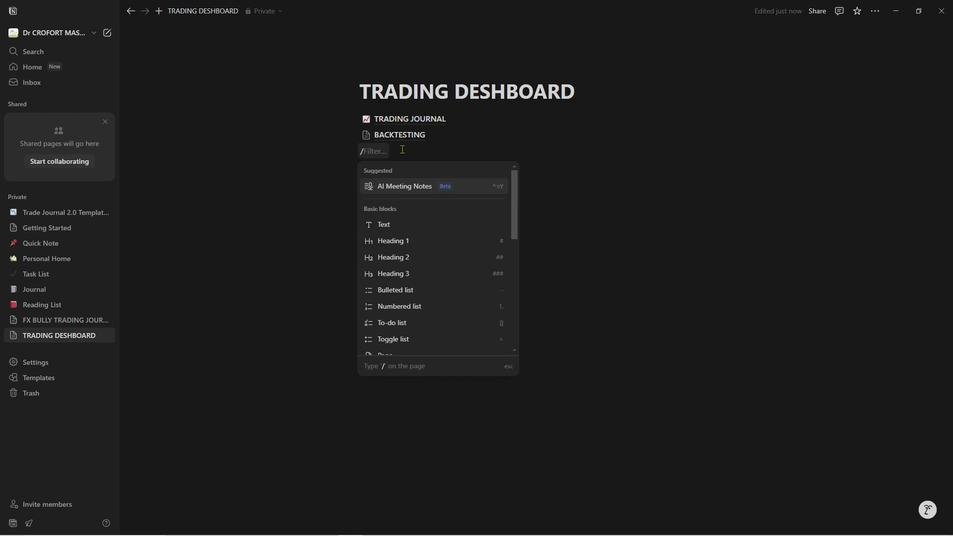
type("p")
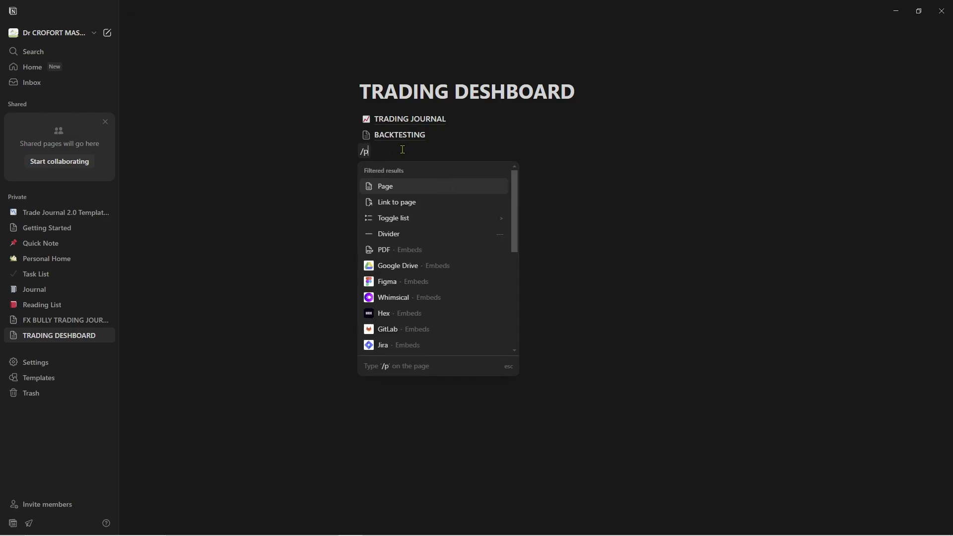
left_click(386, 191)
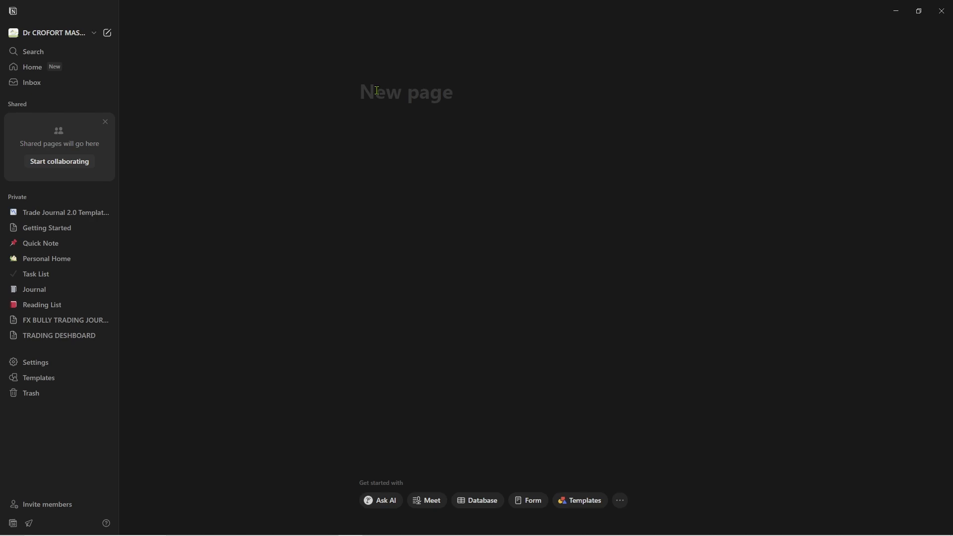
type("TR")
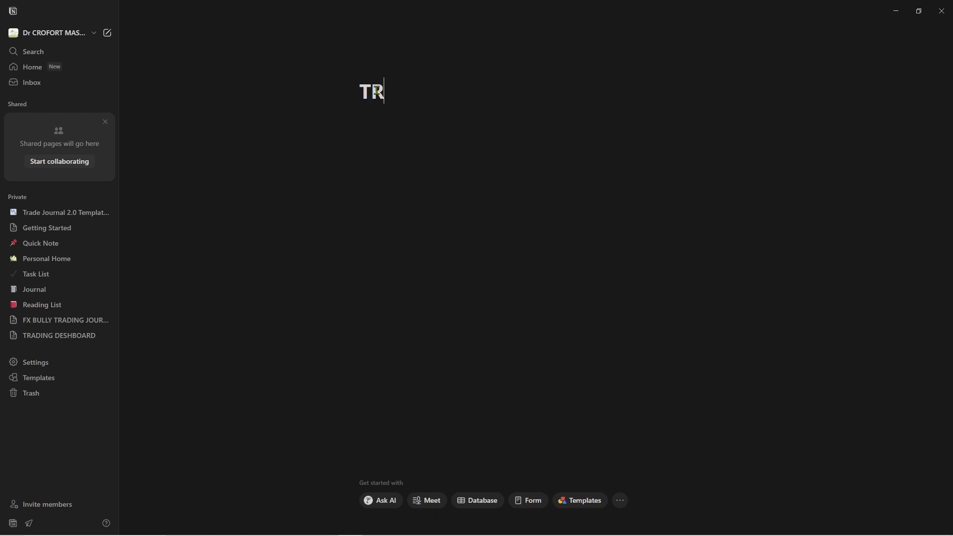
type("ADING")
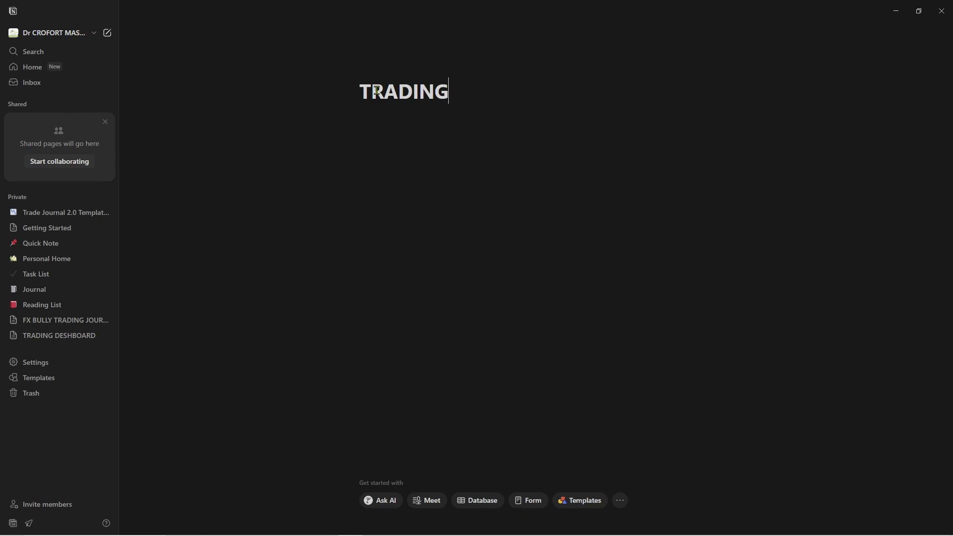
type(" LESSONS")
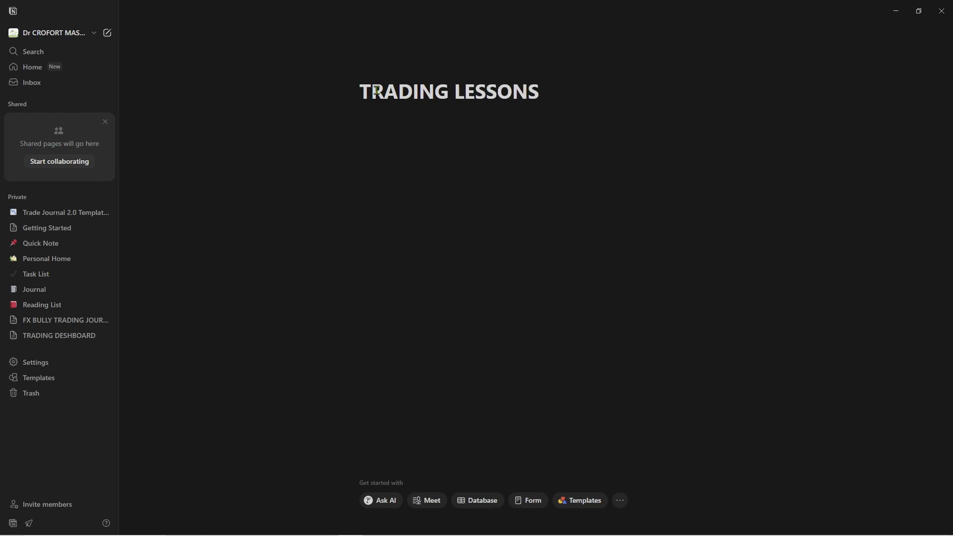
key("Return")
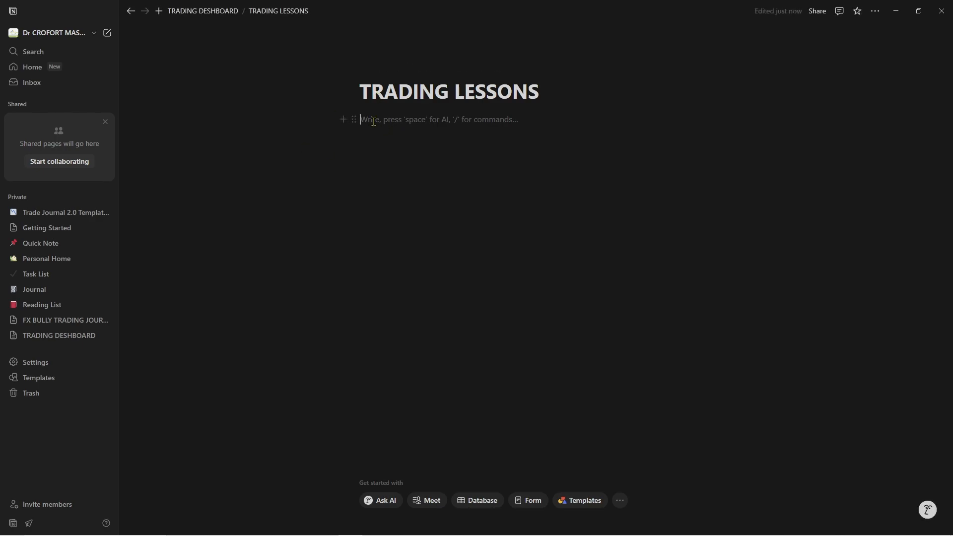
Write Video 1 as the first line of the TRADING LESSONS page
type("Vi")
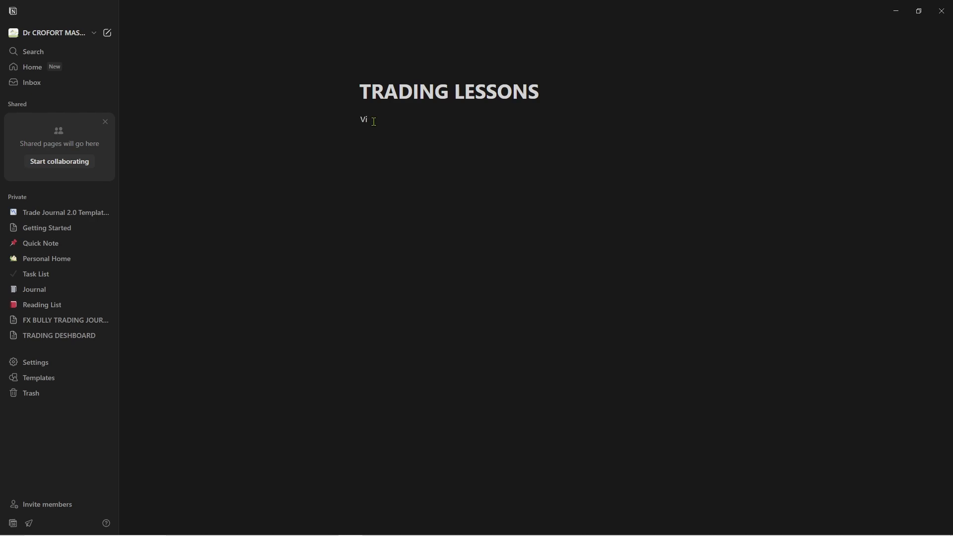
type("deo 1")
key("Return")
Return to the TRADING DESHBOARD page and give the BACKTESTING page a medal emoji as its icon
left_click(208, 15)
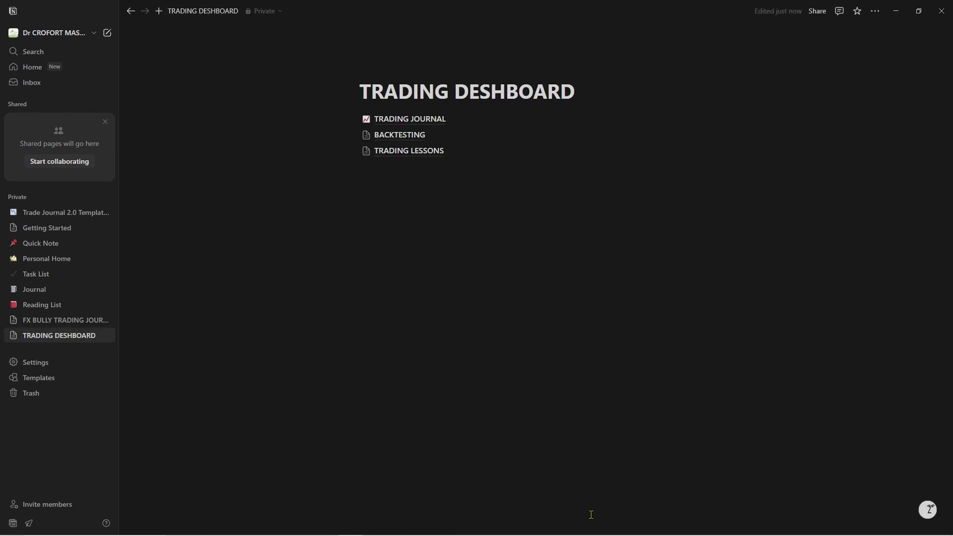
left_click(367, 136)
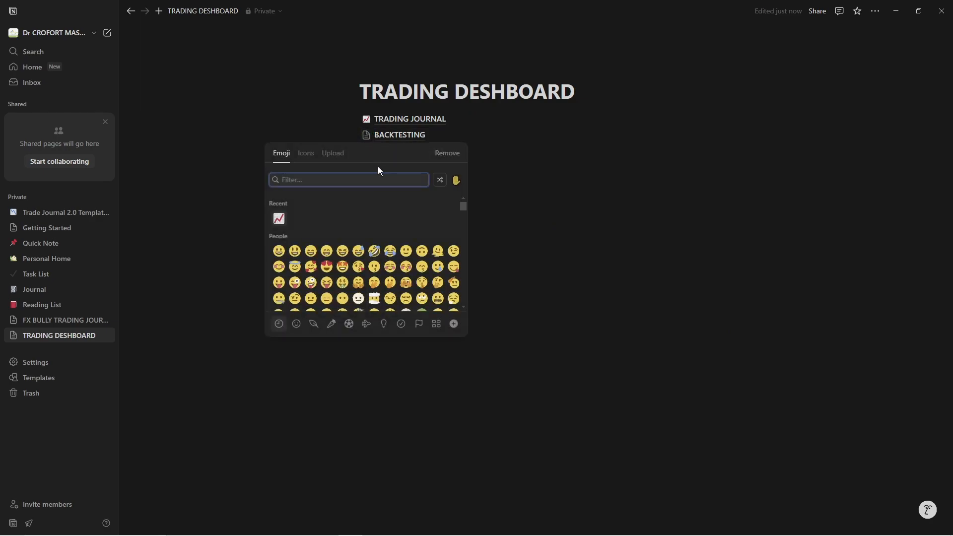
scroll(358, 256, "down", 5)
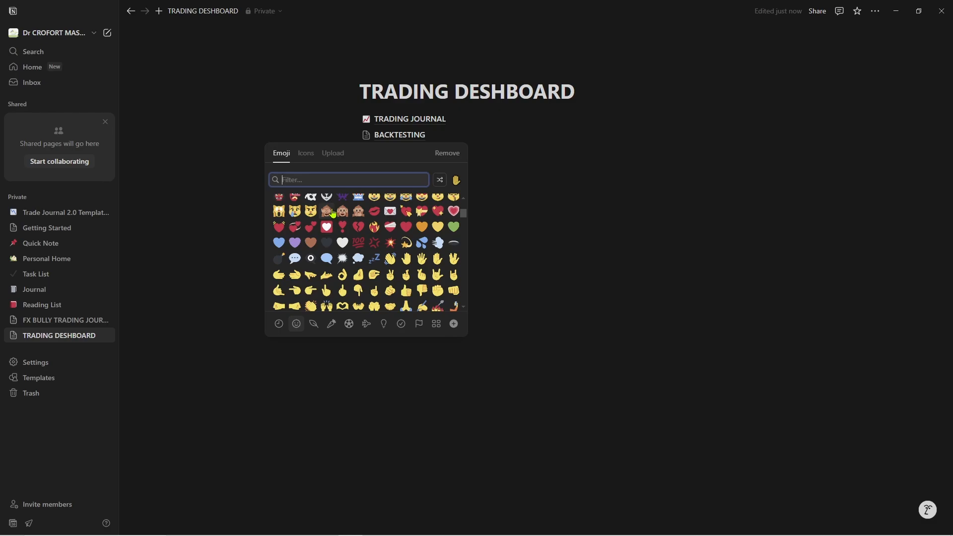
scroll(325, 209, "down", 10)
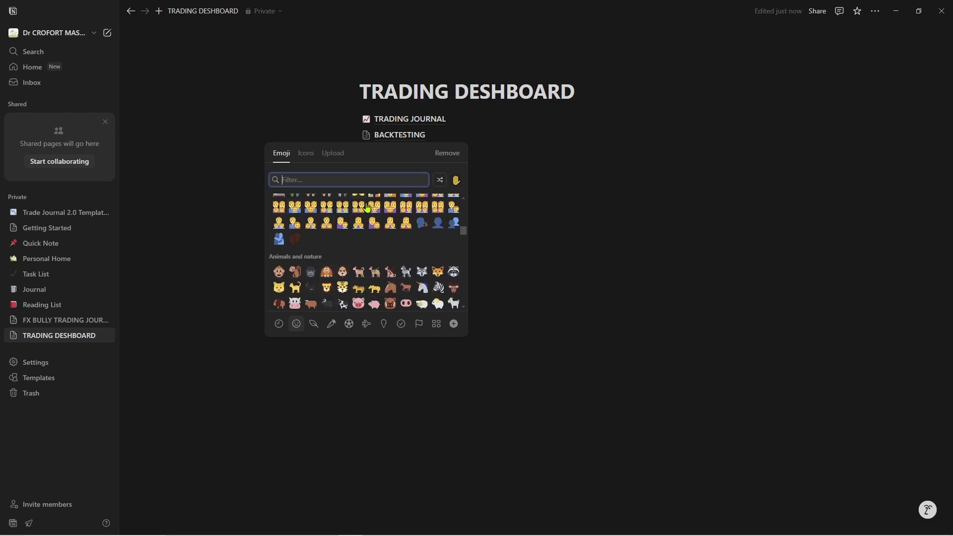
scroll(362, 297, "down", 8)
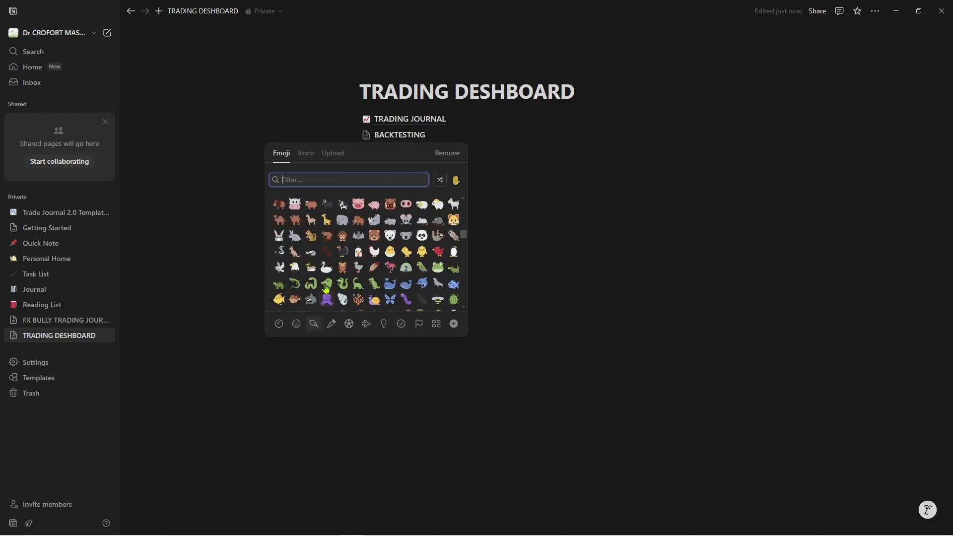
scroll(362, 296, "down", 5)
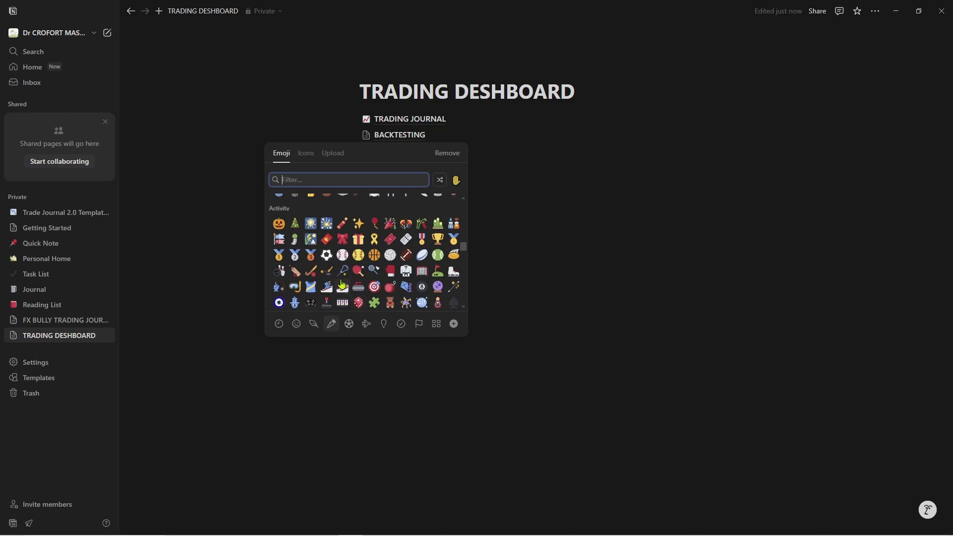
left_click(357, 277)
left_click(496, 221)
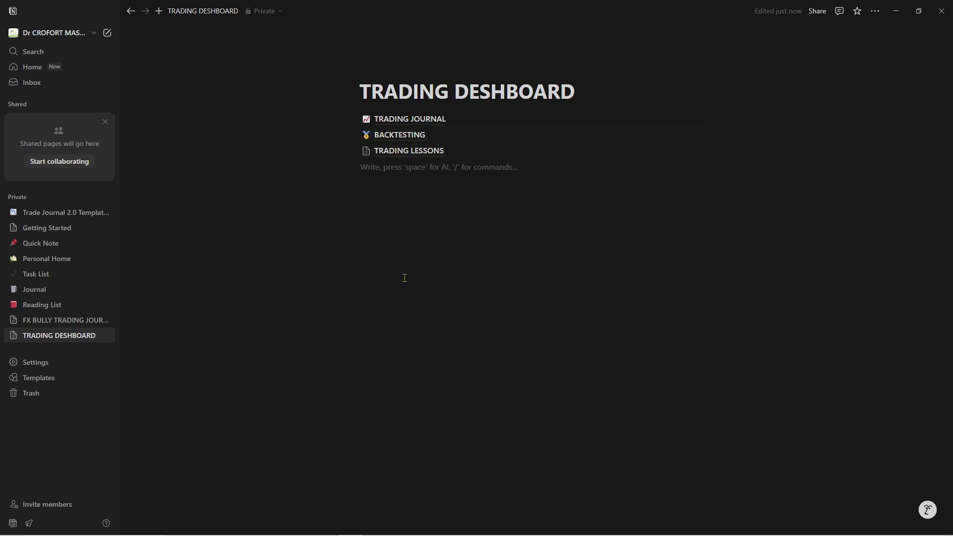